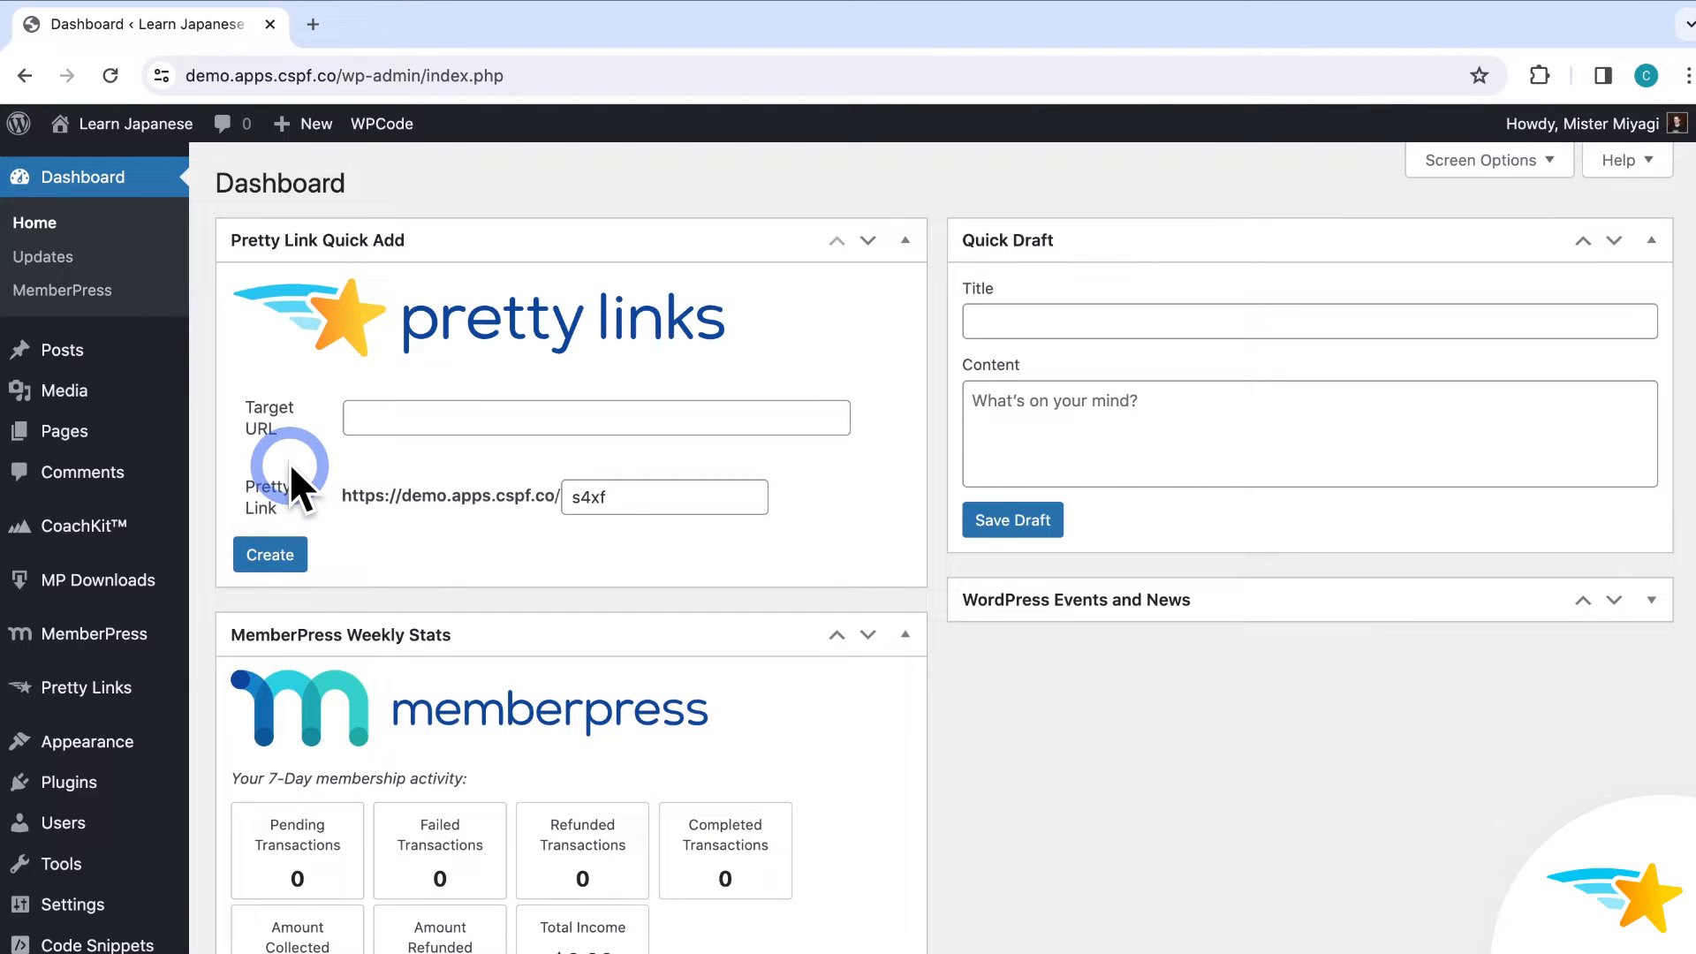
Enable URL Replacements and Replace All URLs in the Pretty Links replacement options.
{"action": "mouse_move", "coordinate": [114, 693]}
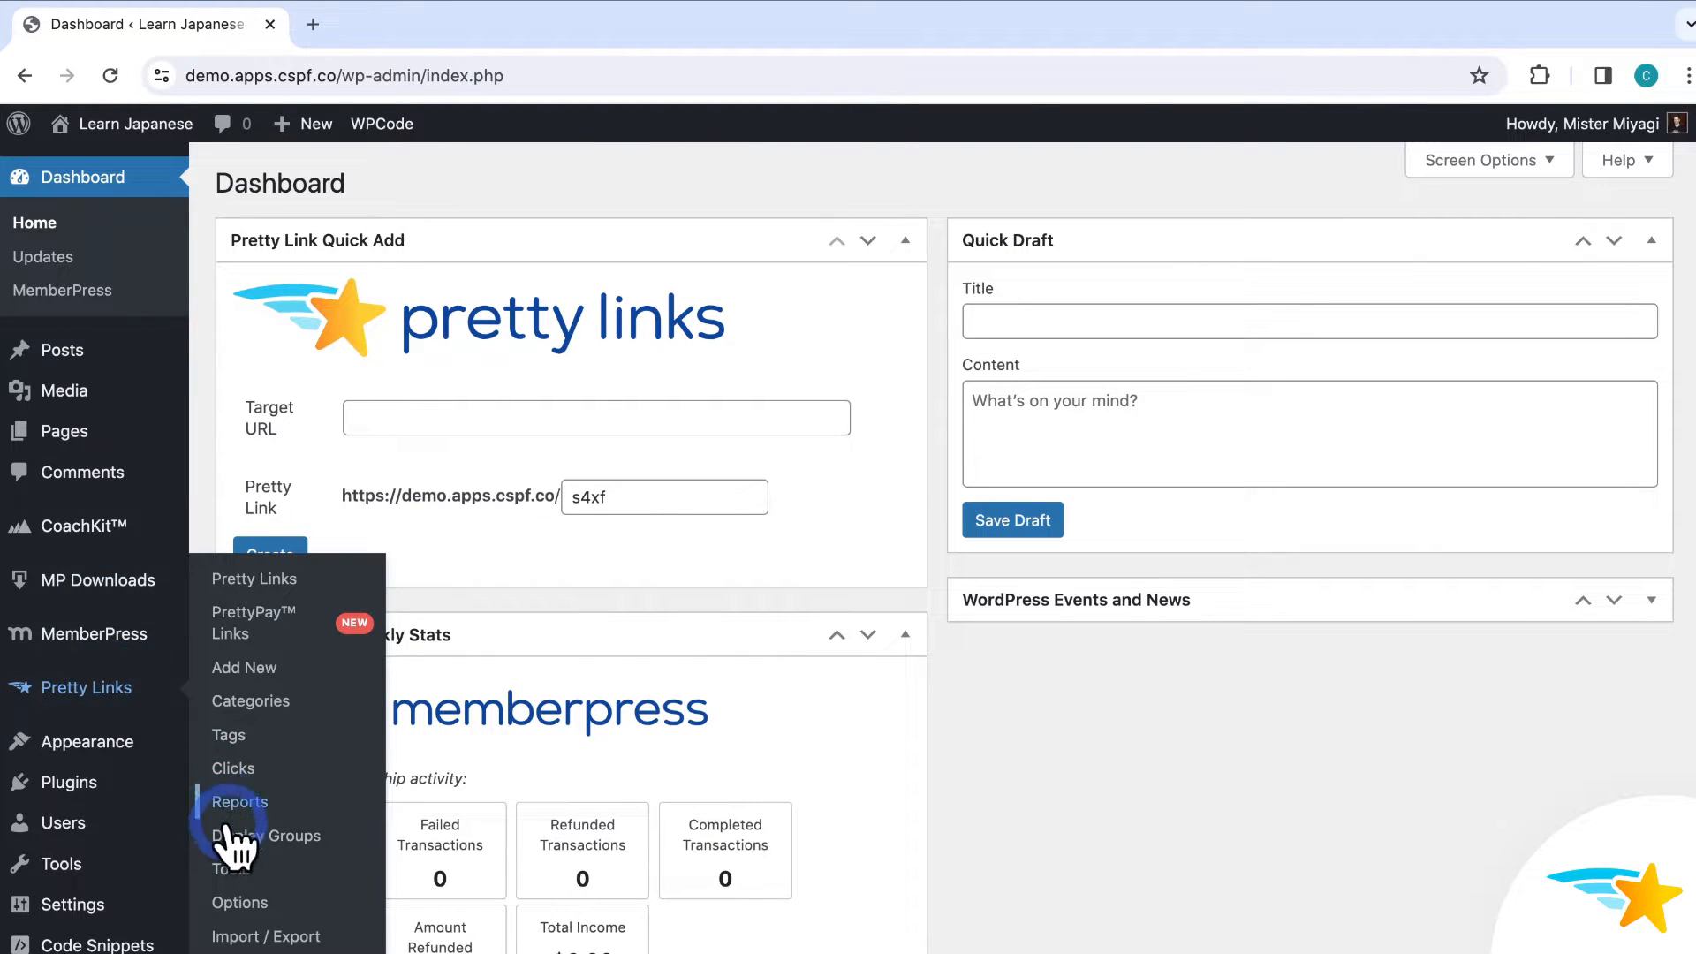
{"action": "left_click", "coordinate": [256, 904]}
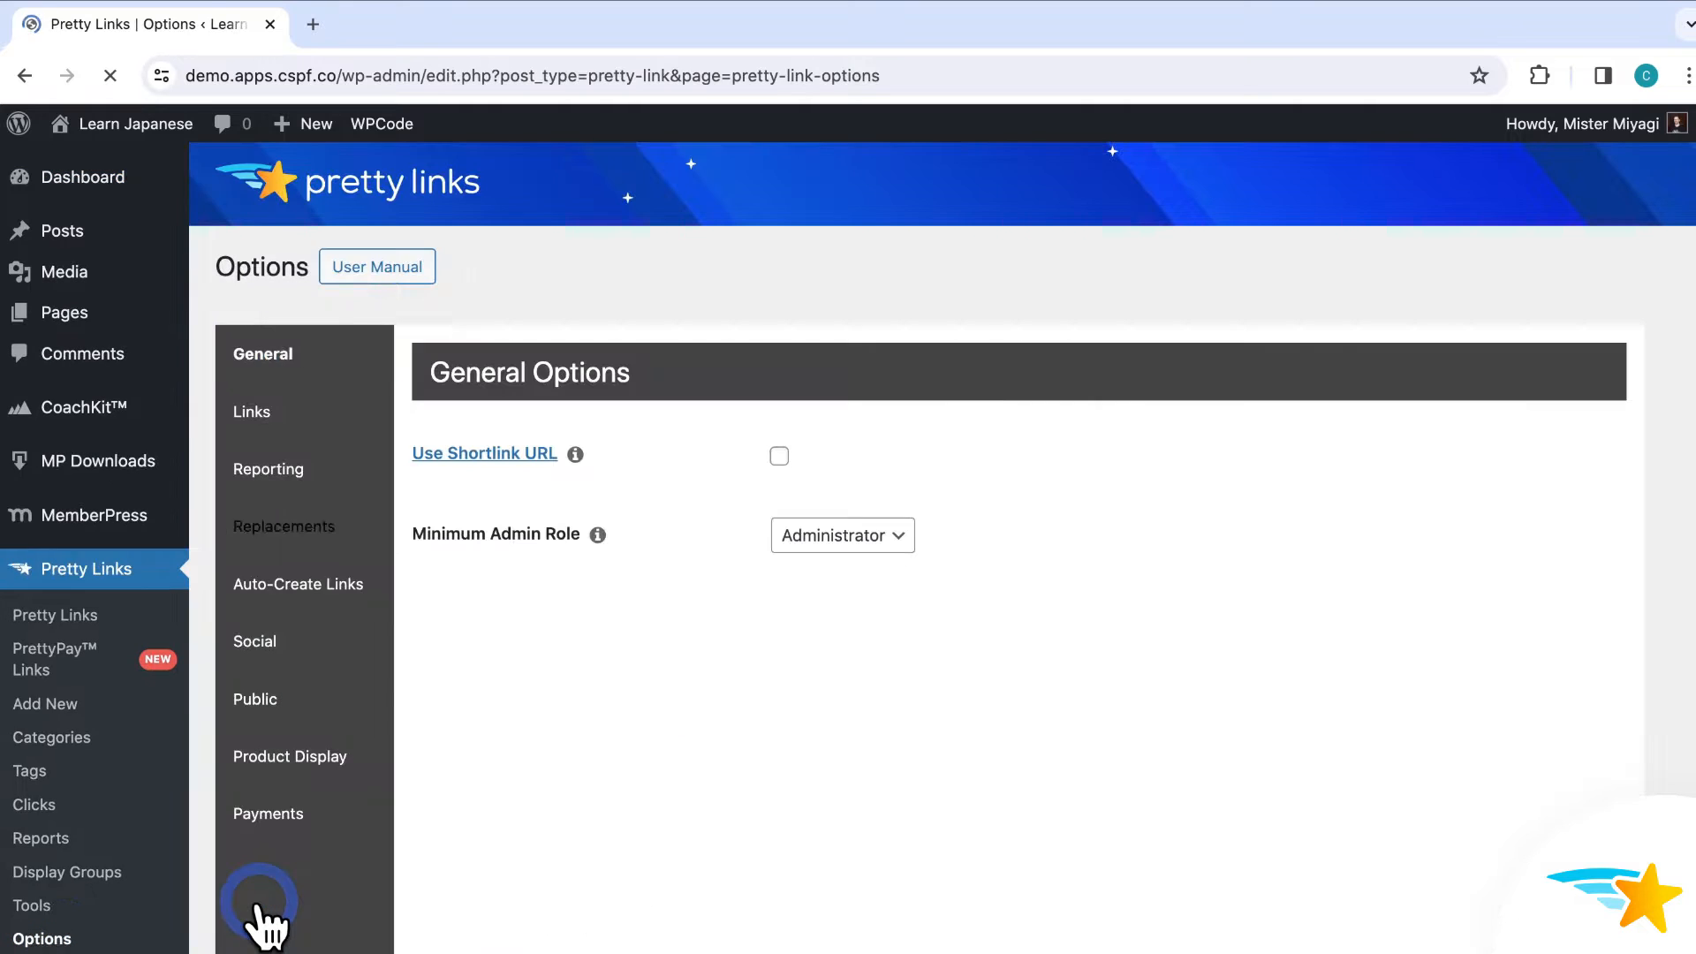
{"action": "left_click", "coordinate": [304, 528]}
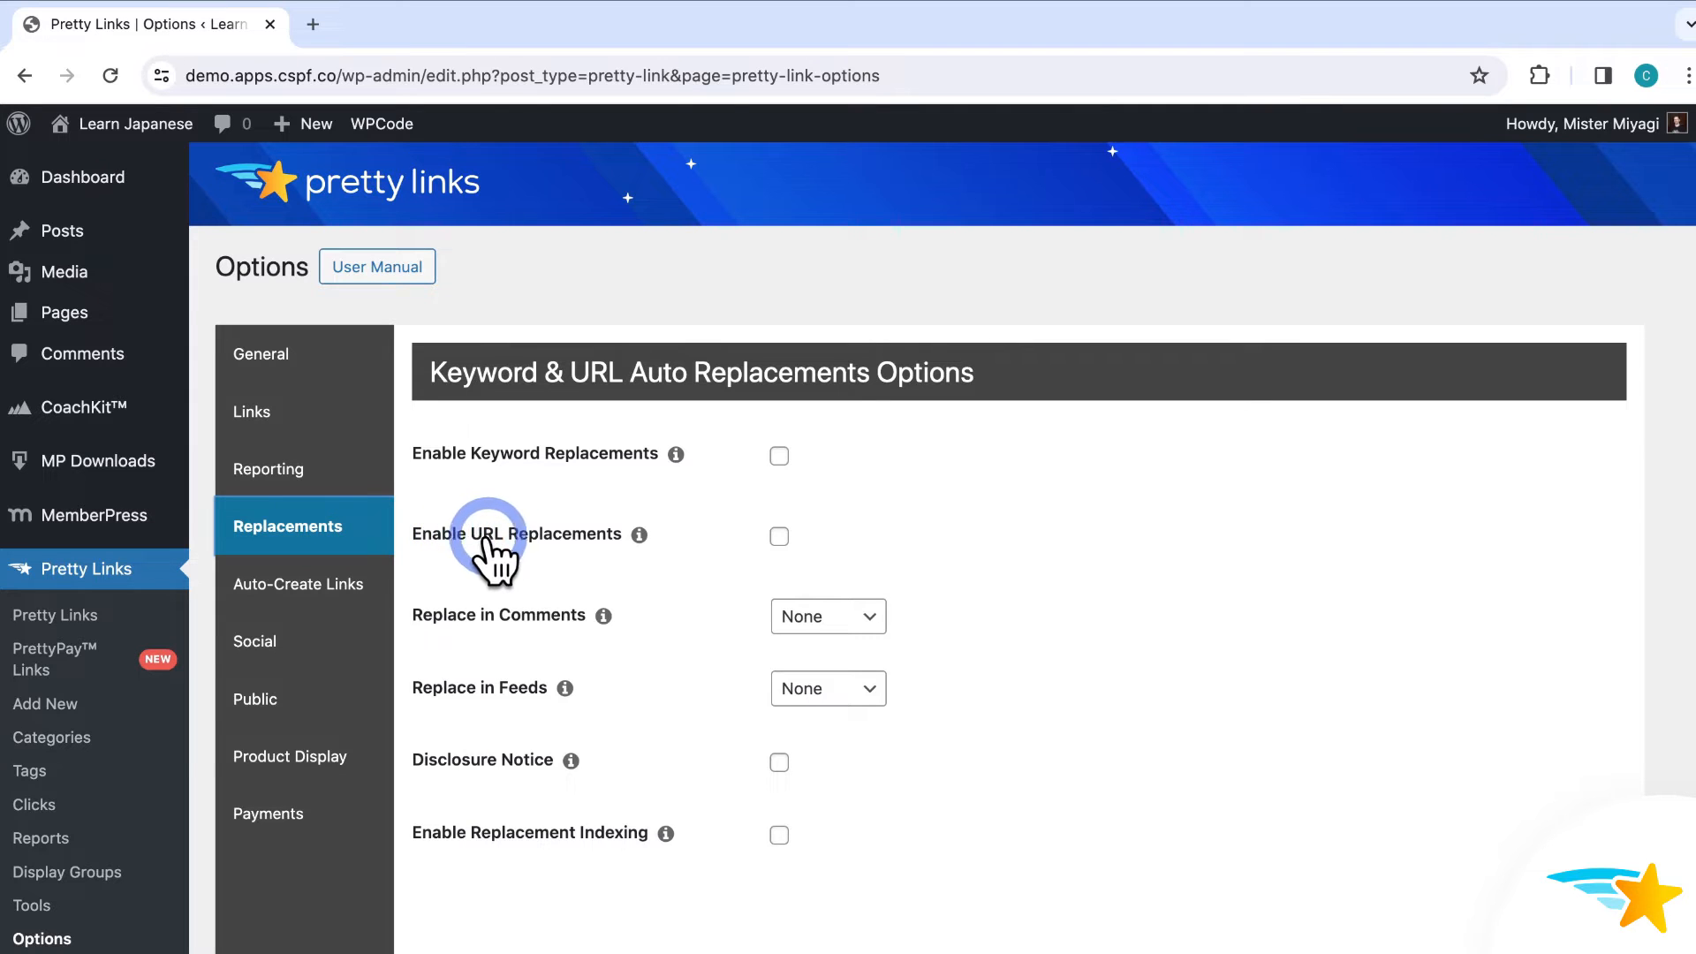
{"action": "left_click", "coordinate": [779, 537]}
{"action": "scroll", "coordinate": [926, 526], "scroll_direction": "down", "scroll_amount": 3}
{"action": "scroll", "coordinate": [922, 510], "scroll_direction": "down", "scroll_amount": 2}
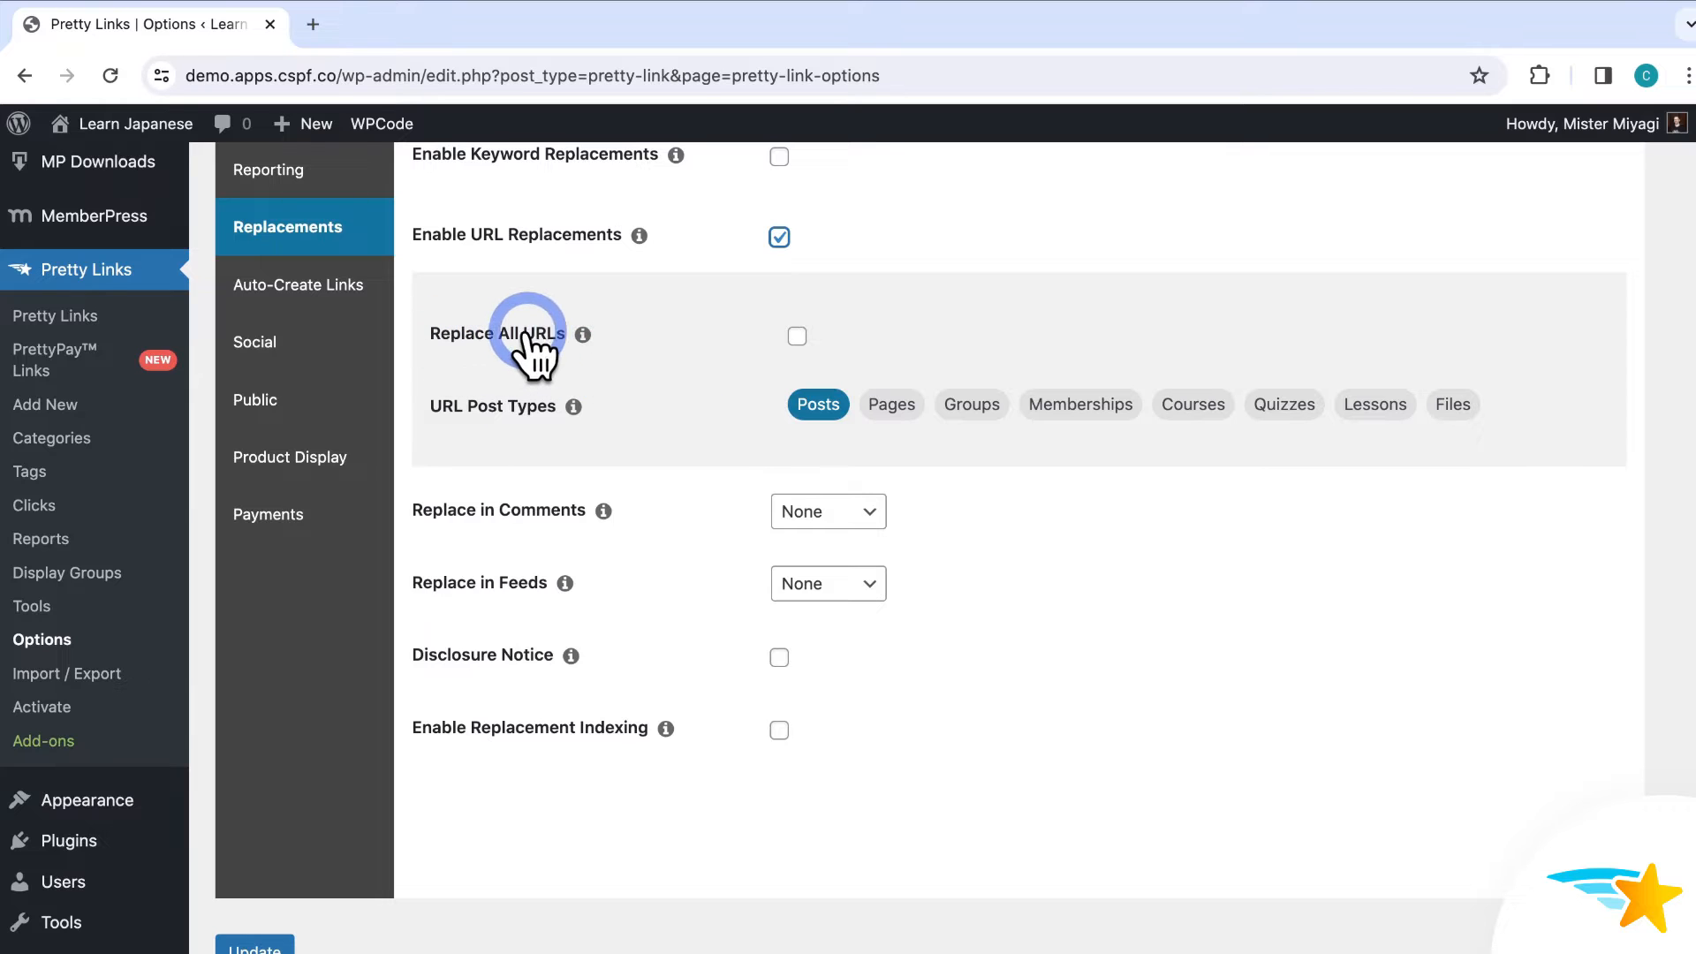
{"action": "left_click", "coordinate": [797, 336]}
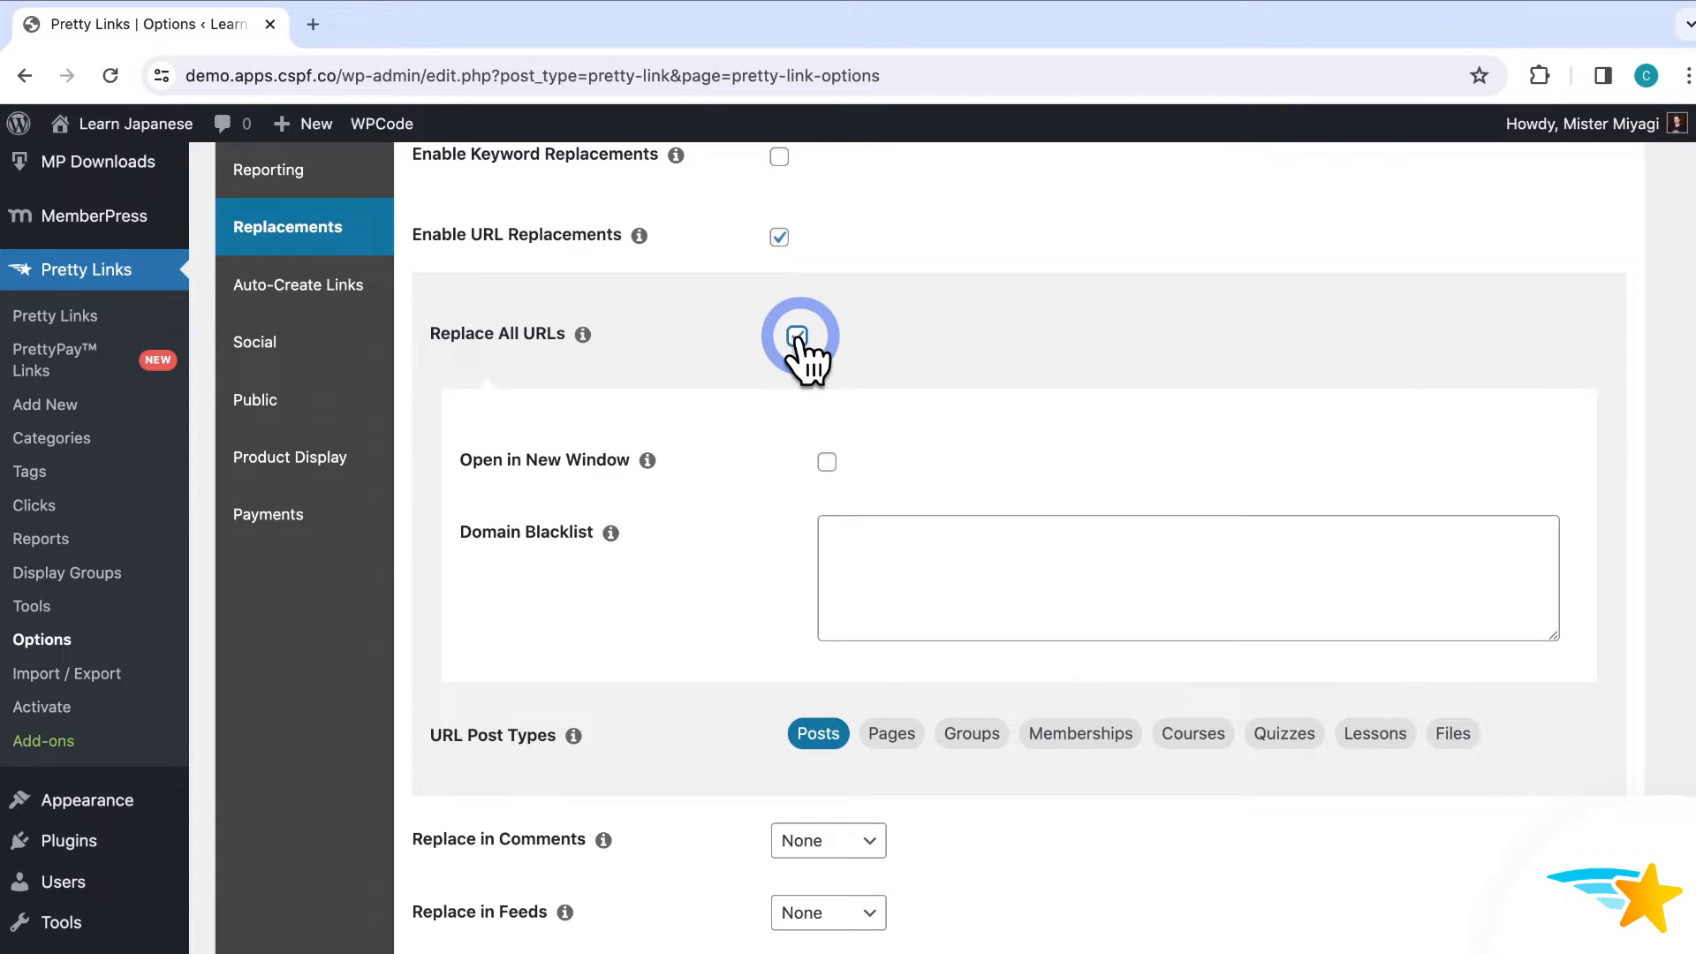
Turn Open in New Window on for replaced URLs, and switch it back off.
{"action": "scroll", "coordinate": [799, 349], "scroll_direction": "down", "scroll_amount": 1}
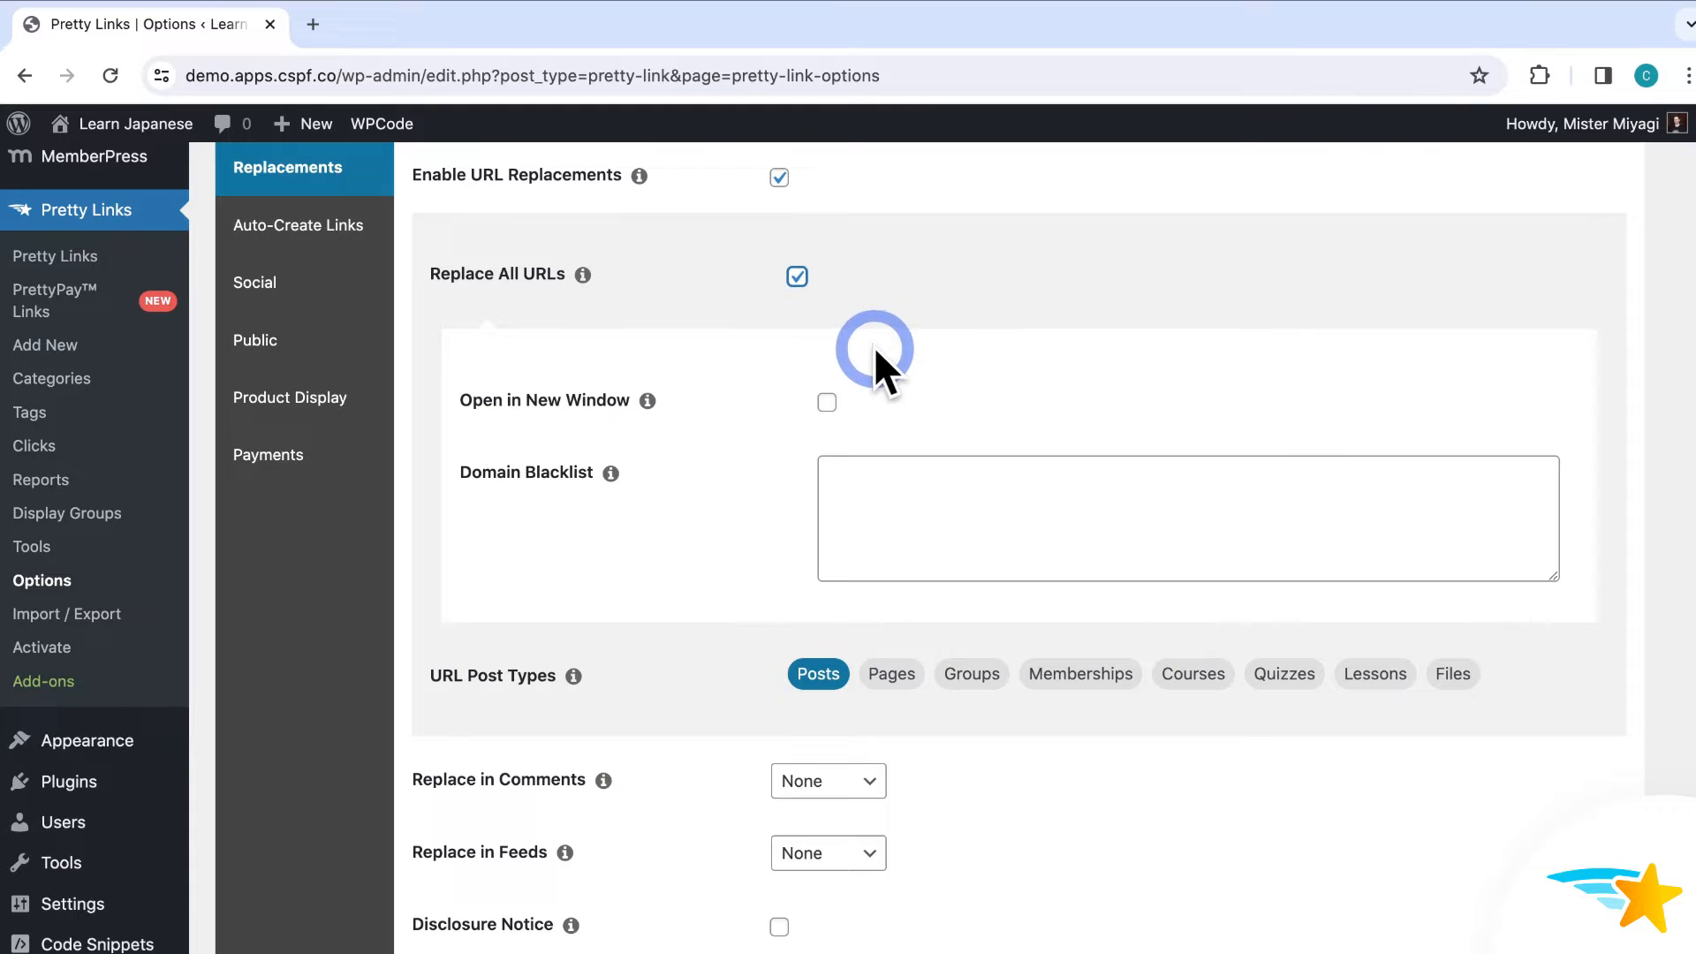
{"action": "left_click", "coordinate": [827, 403]}
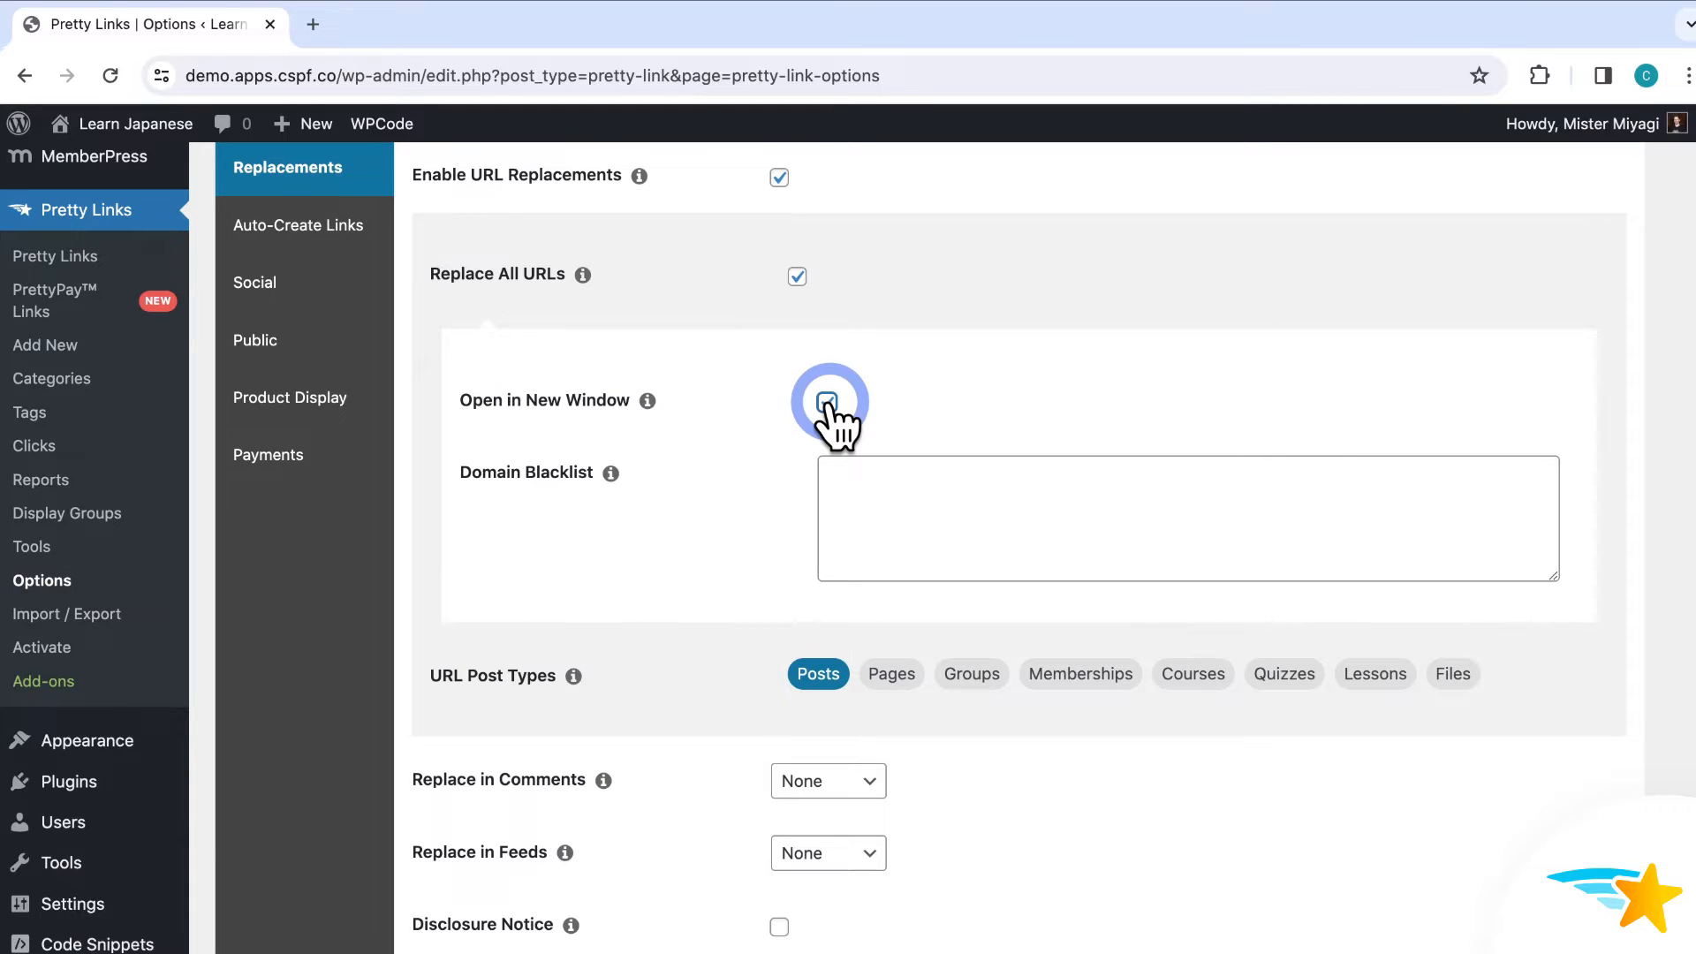
{"action": "left_click", "coordinate": [827, 403]}
Read the help note on how domains must be entered in the Domain Blacklist, and dismiss it.
{"action": "left_click", "coordinate": [991, 484]}
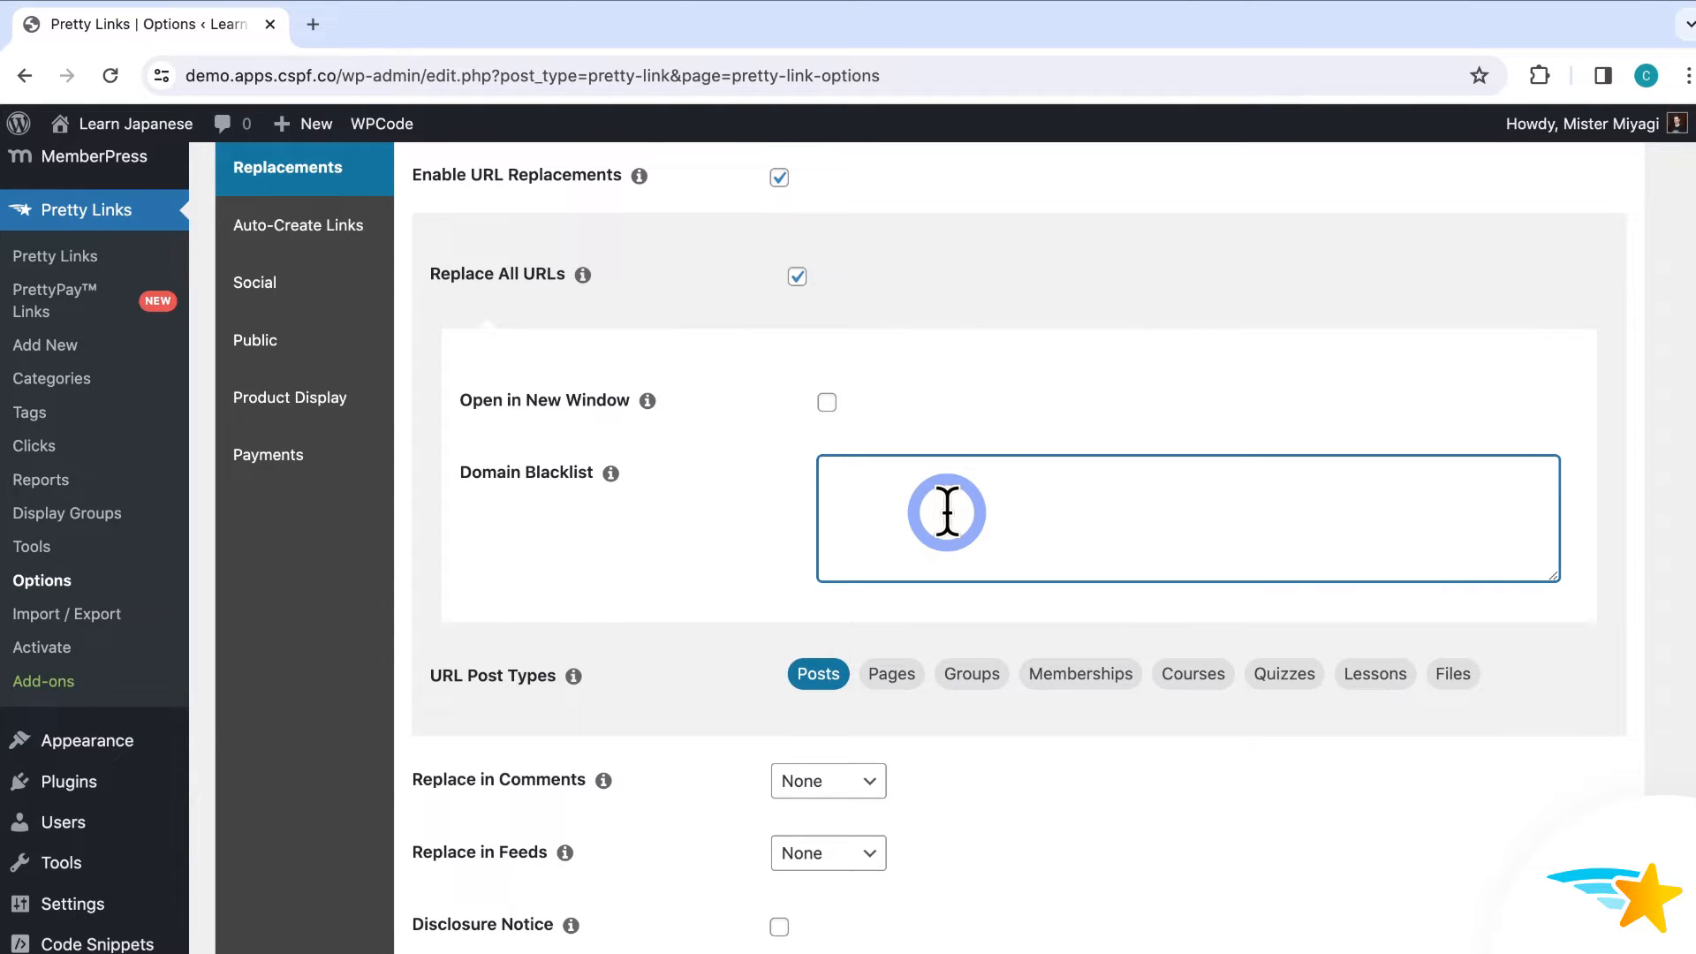
{"action": "left_click", "coordinate": [610, 473]}
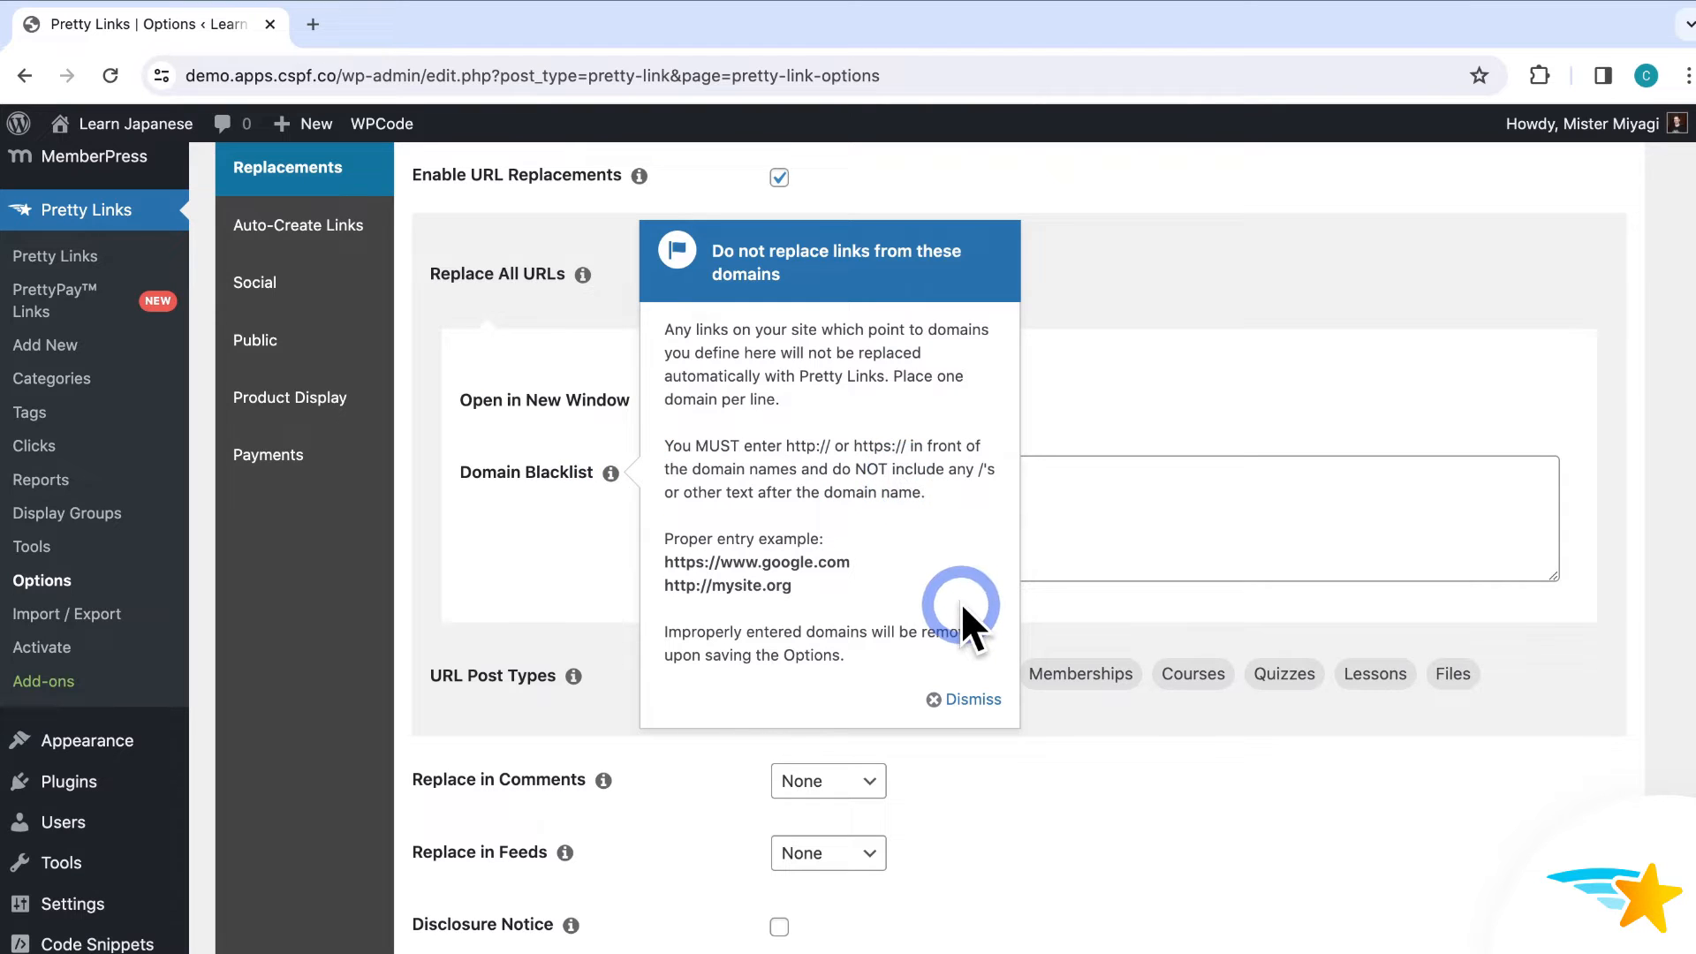
{"action": "left_click", "coordinate": [975, 699]}
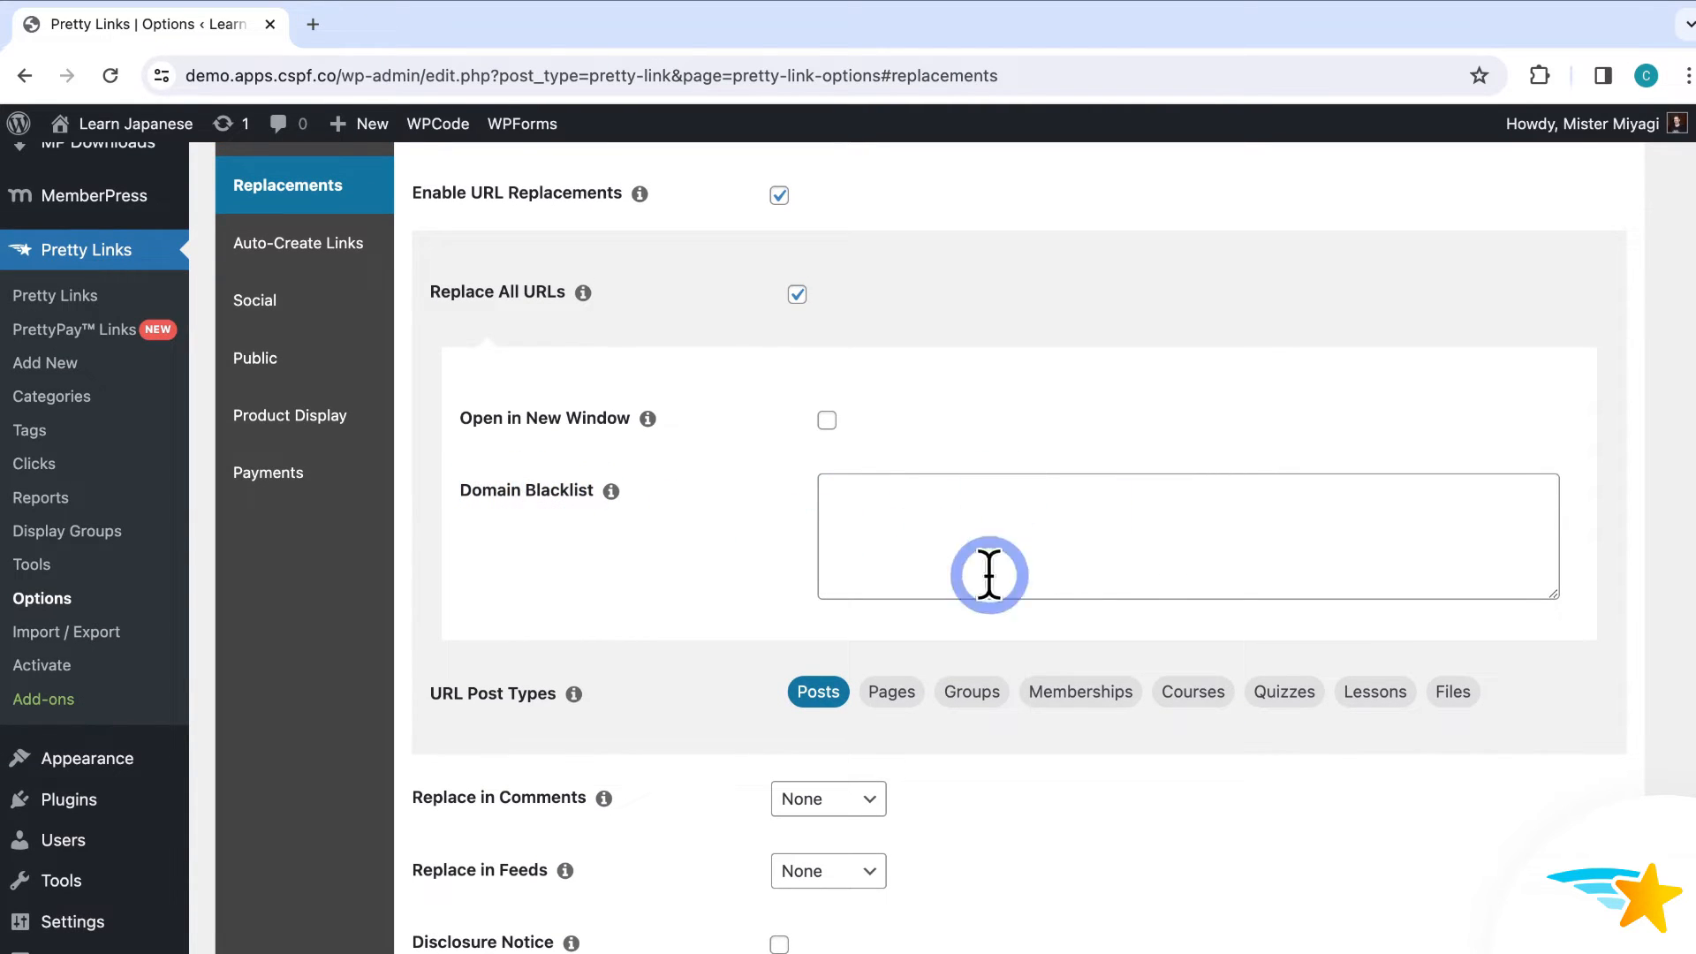
{"action": "left_click_drag", "start_coordinate": [1553, 597], "coordinate": [1559, 781]}
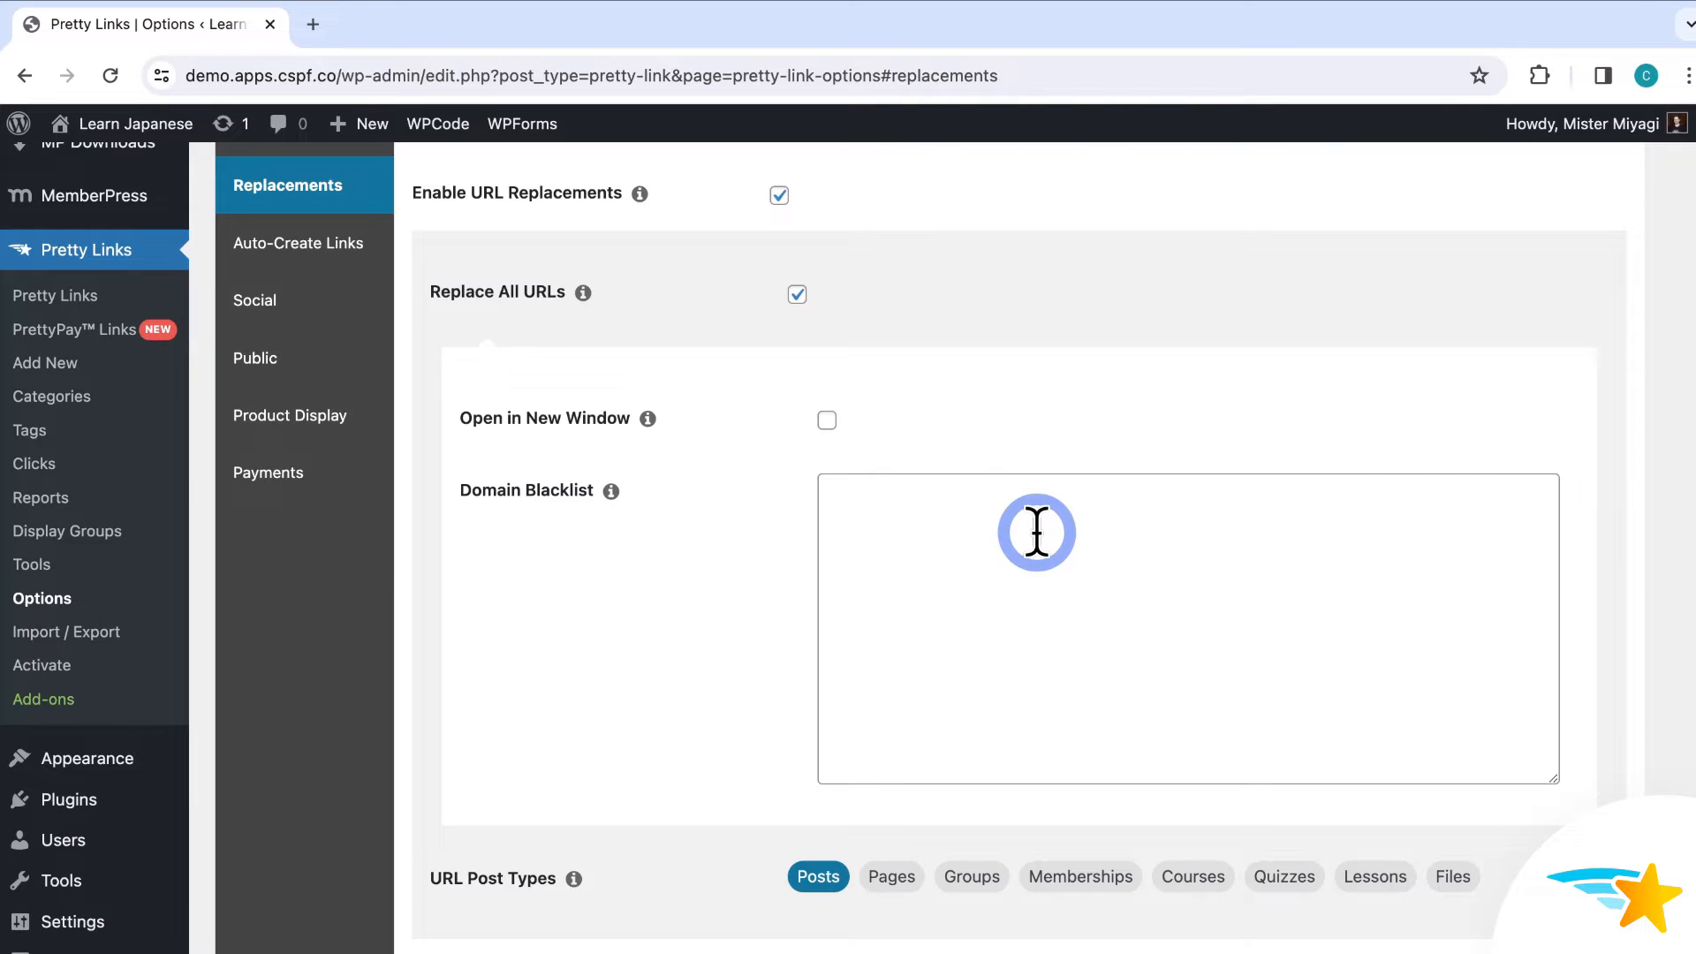
{"action": "scroll", "coordinate": [1036, 532], "scroll_direction": "down", "scroll_amount": 1}
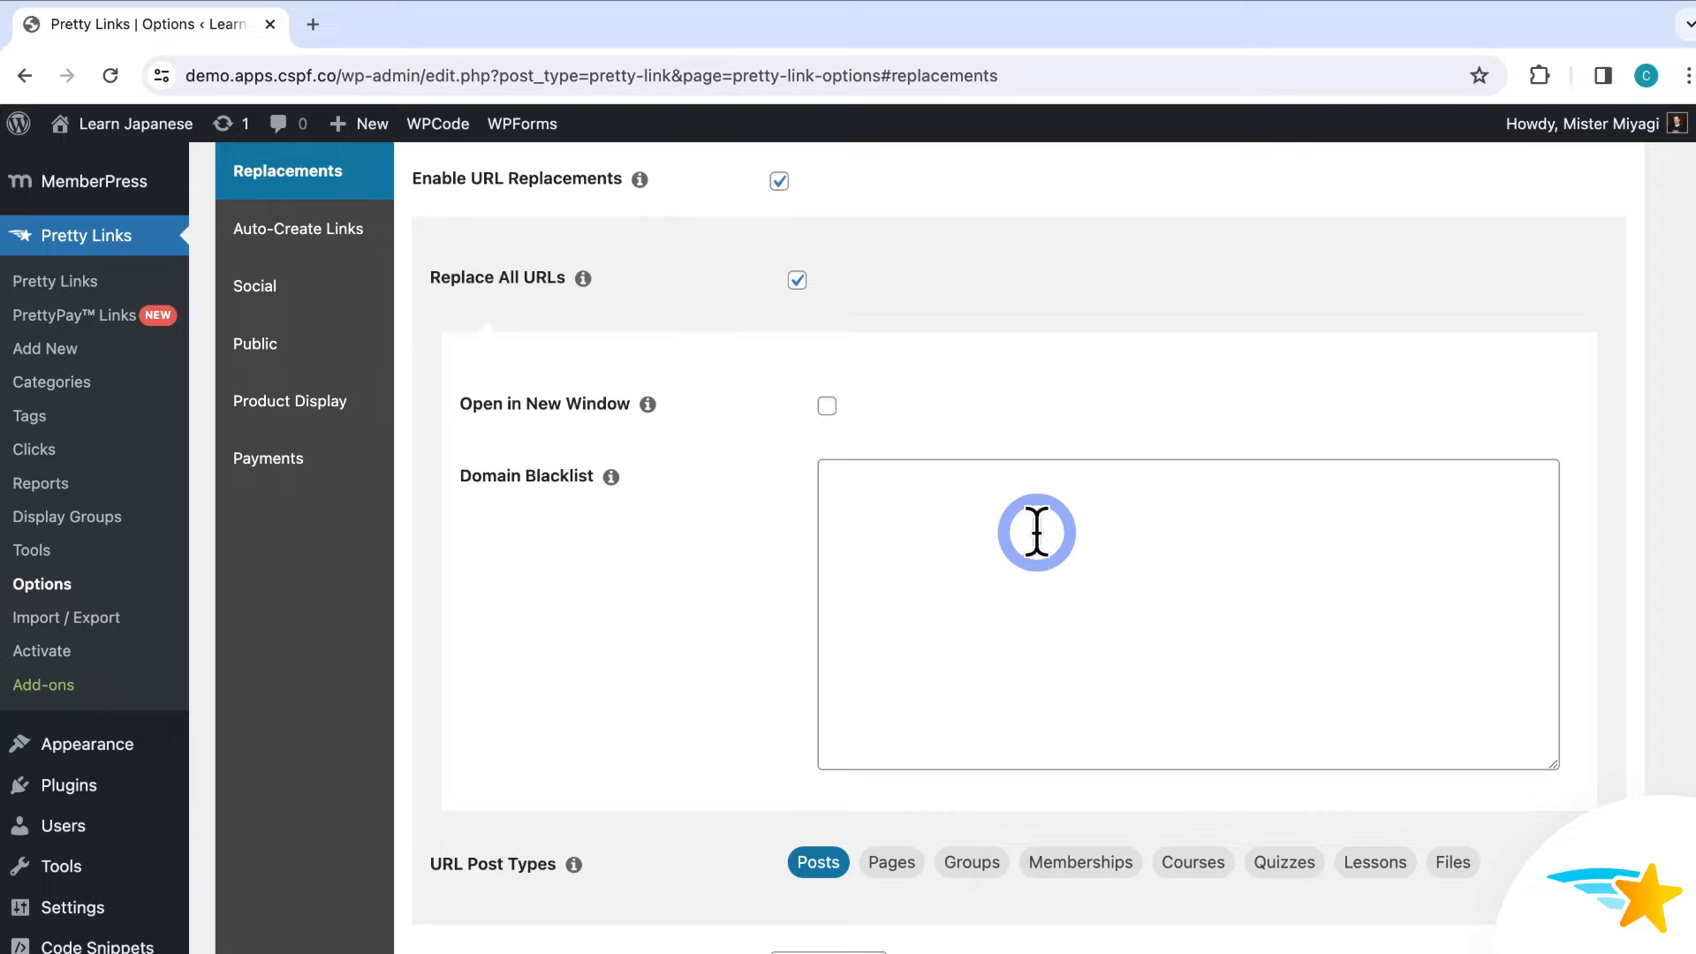
{"action": "left_click", "coordinate": [1036, 532]}
{"action": "type", "text": "https://amazingwebsite.com https://www.amazingwebsite.com http://amazingwebsite.com http://www.amazingwebsite.com"}
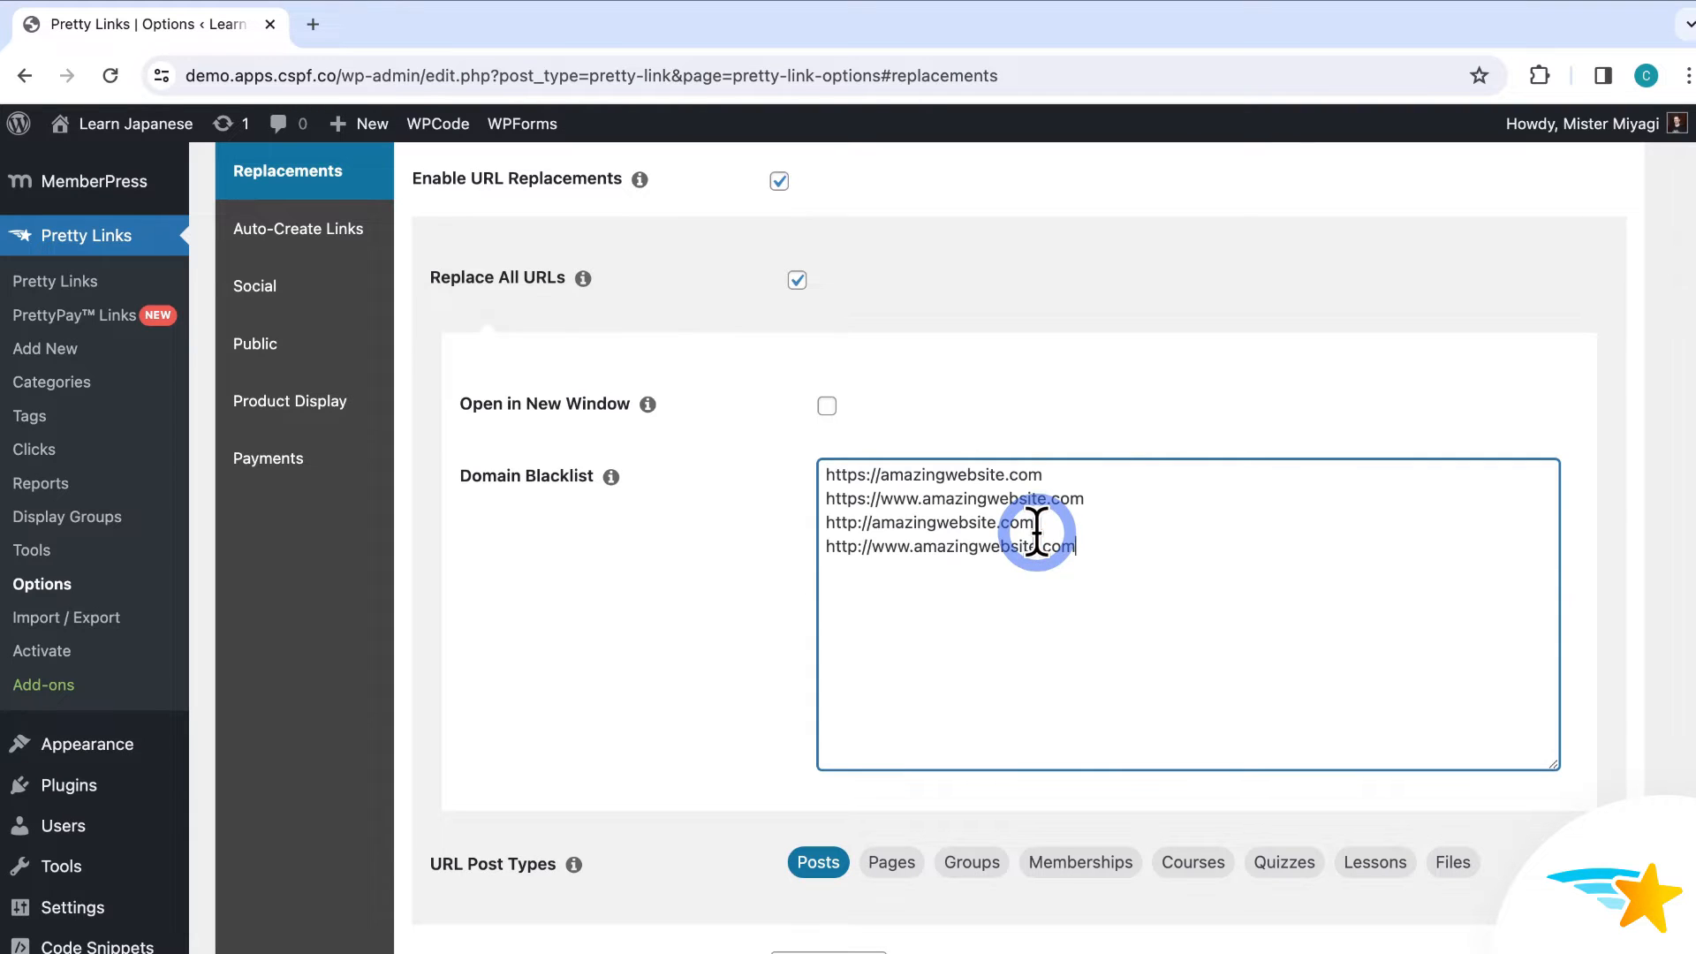
{"action": "left_click", "coordinate": [1265, 428]}
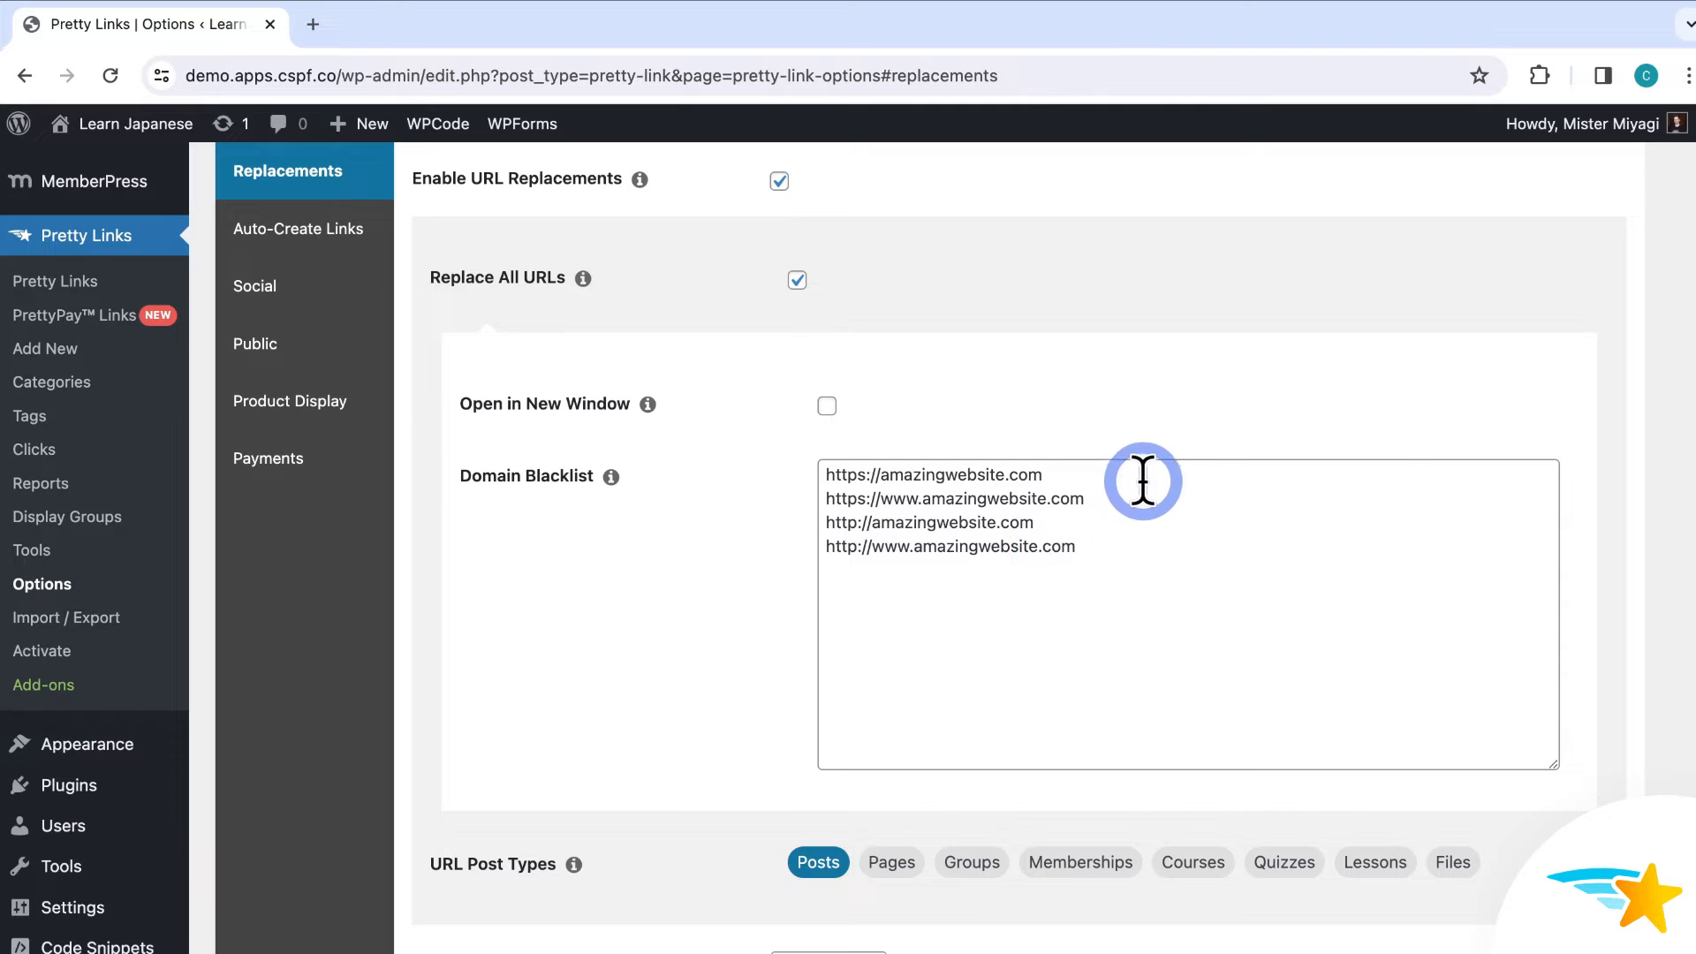
{"action": "left_click", "coordinate": [1245, 584]}
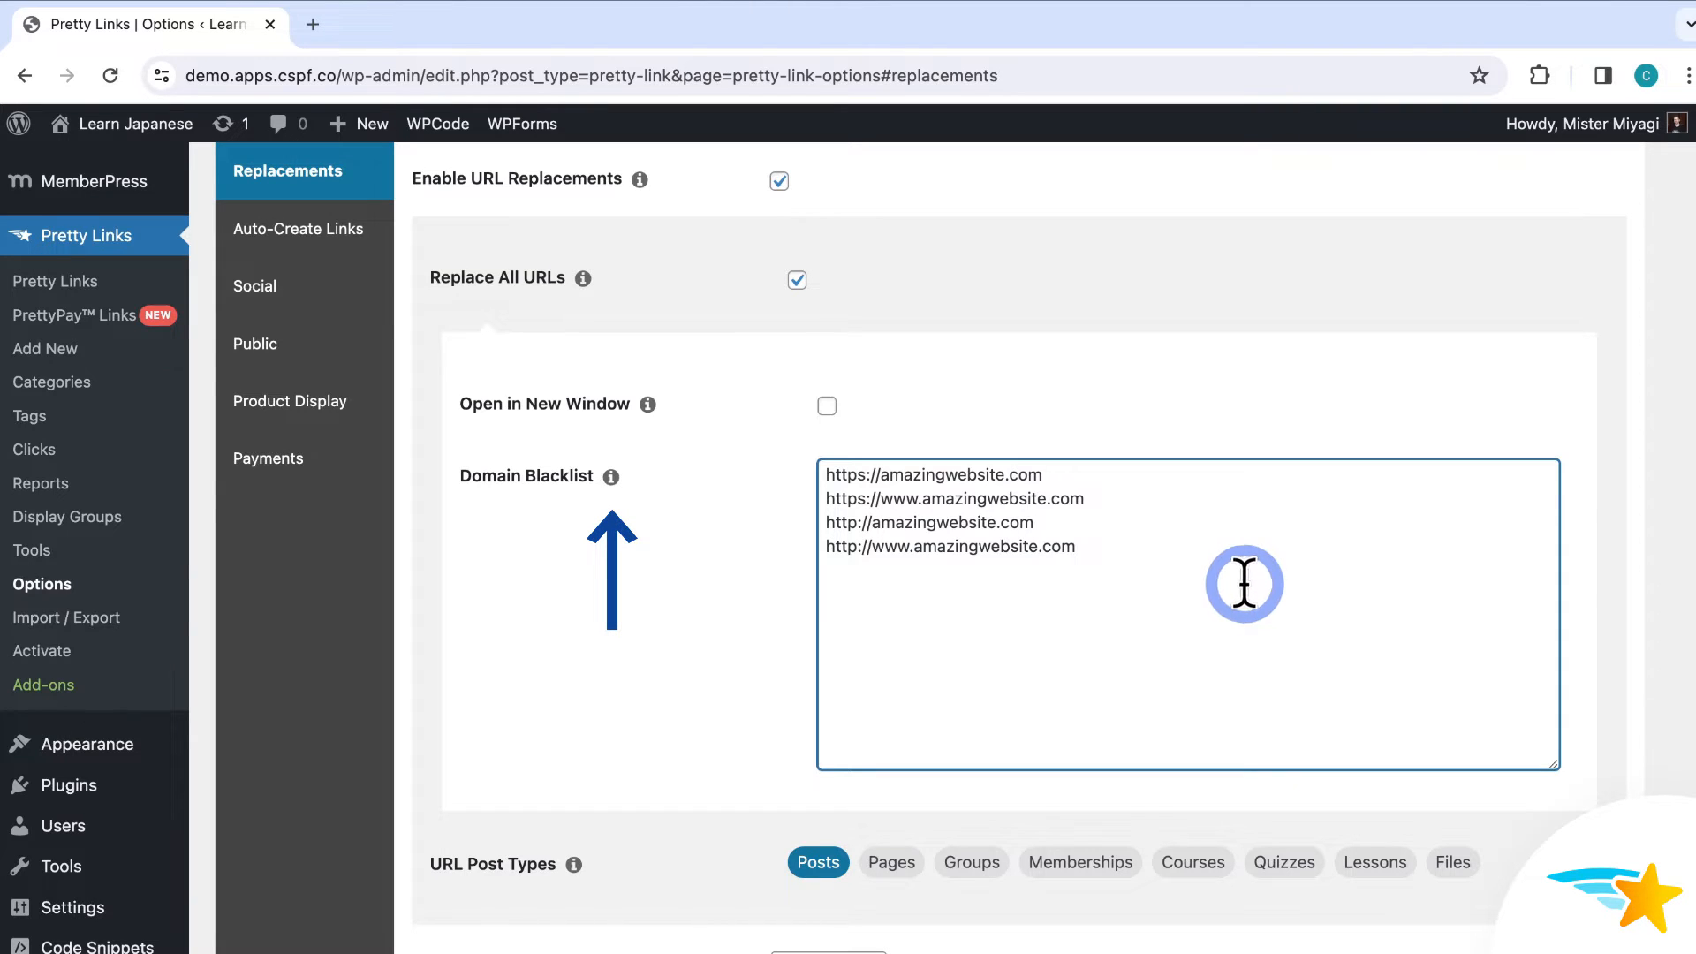
{"action": "left_click", "coordinate": [743, 573]}
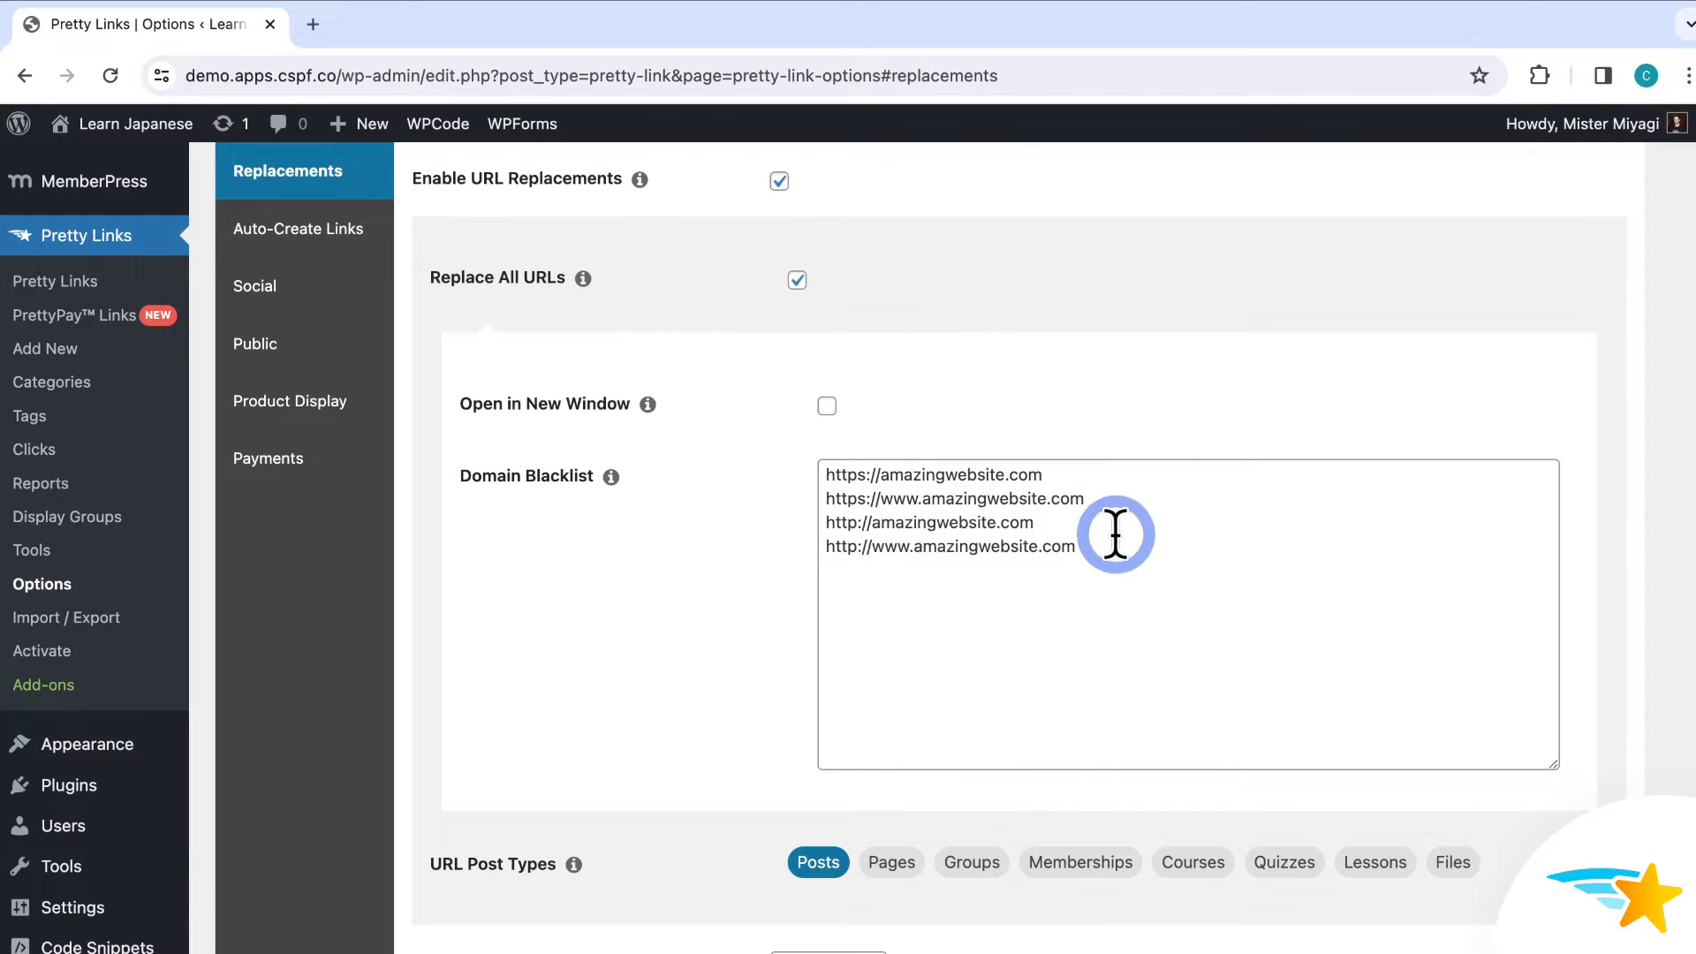
Clear all the domains from the Domain Blacklist.
{"action": "left_click_drag", "start_coordinate": [1128, 549], "coordinate": [837, 465]}
{"action": "key", "text": "BackSpace"}
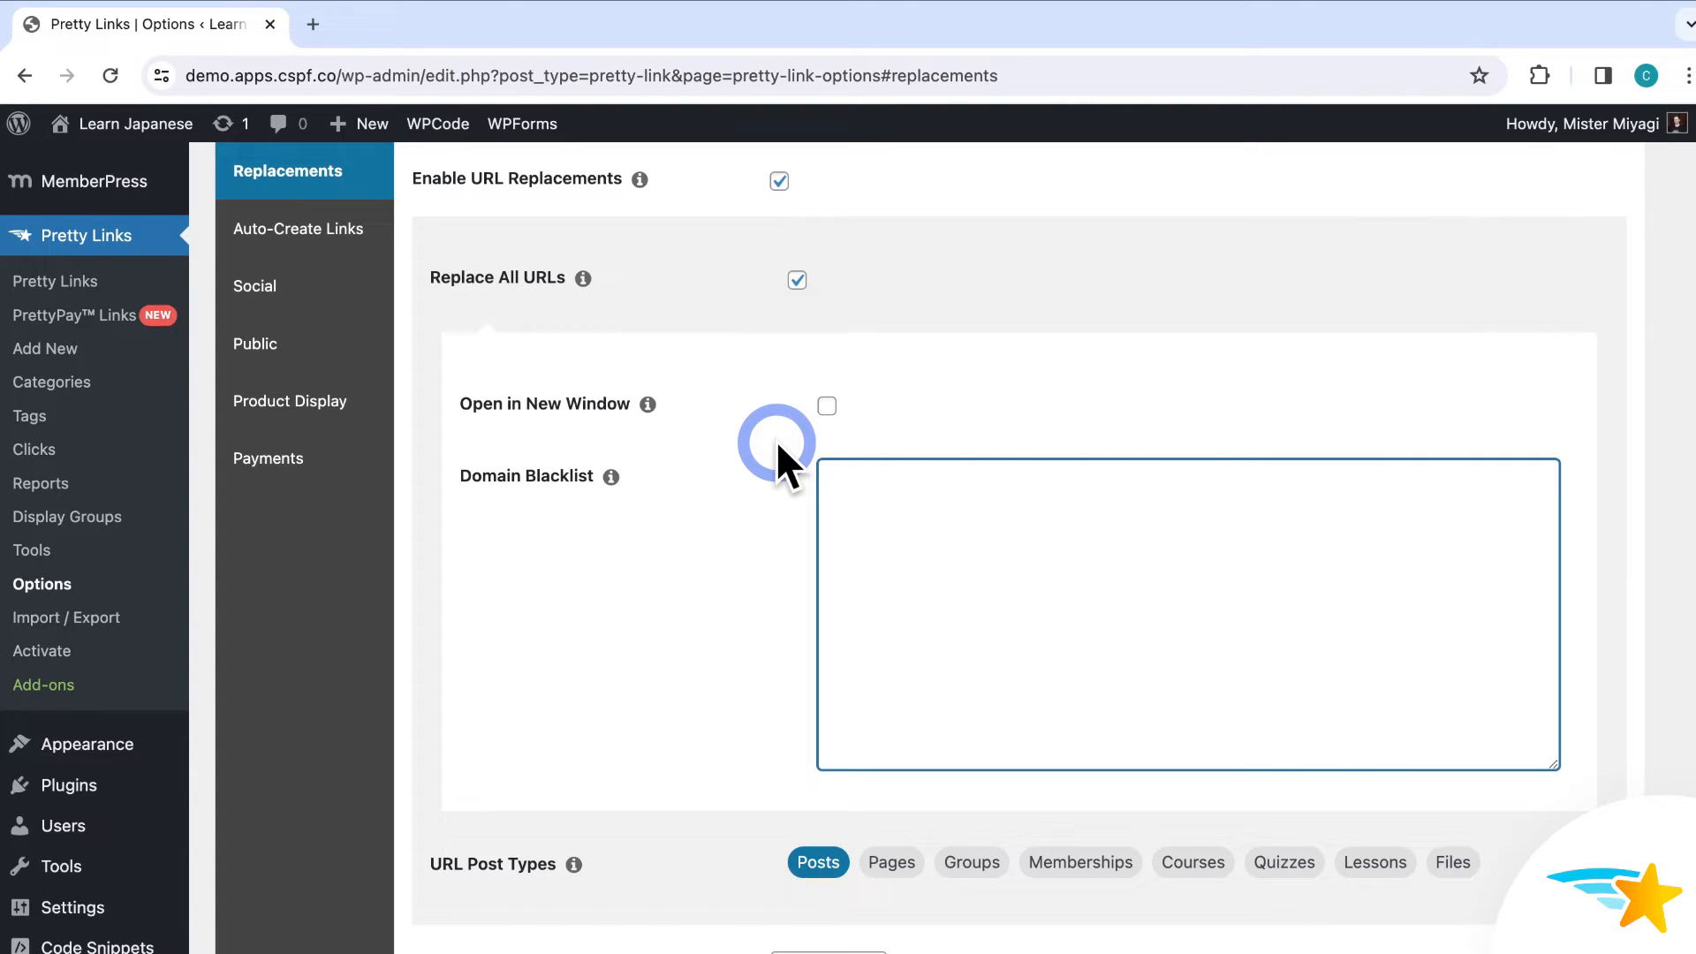
{"action": "left_click", "coordinate": [776, 440]}
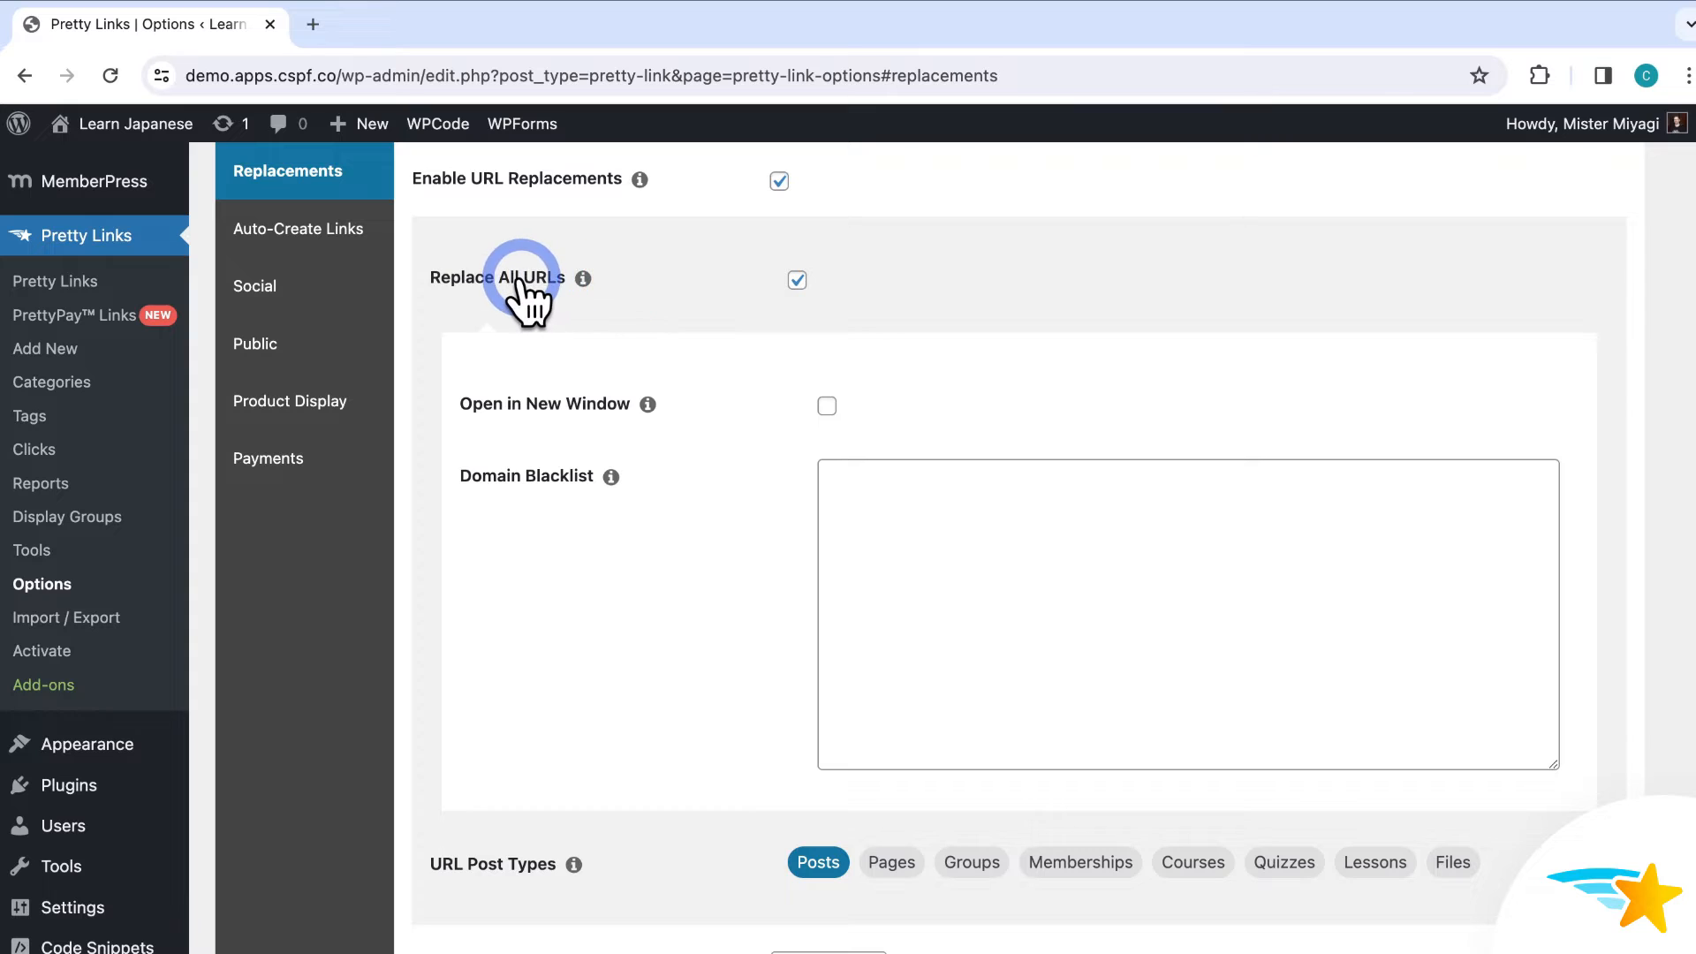
Turn off Replace All URLs and add Memberships, Groups and Pages to the URL post types.
{"action": "left_click", "coordinate": [797, 283]}
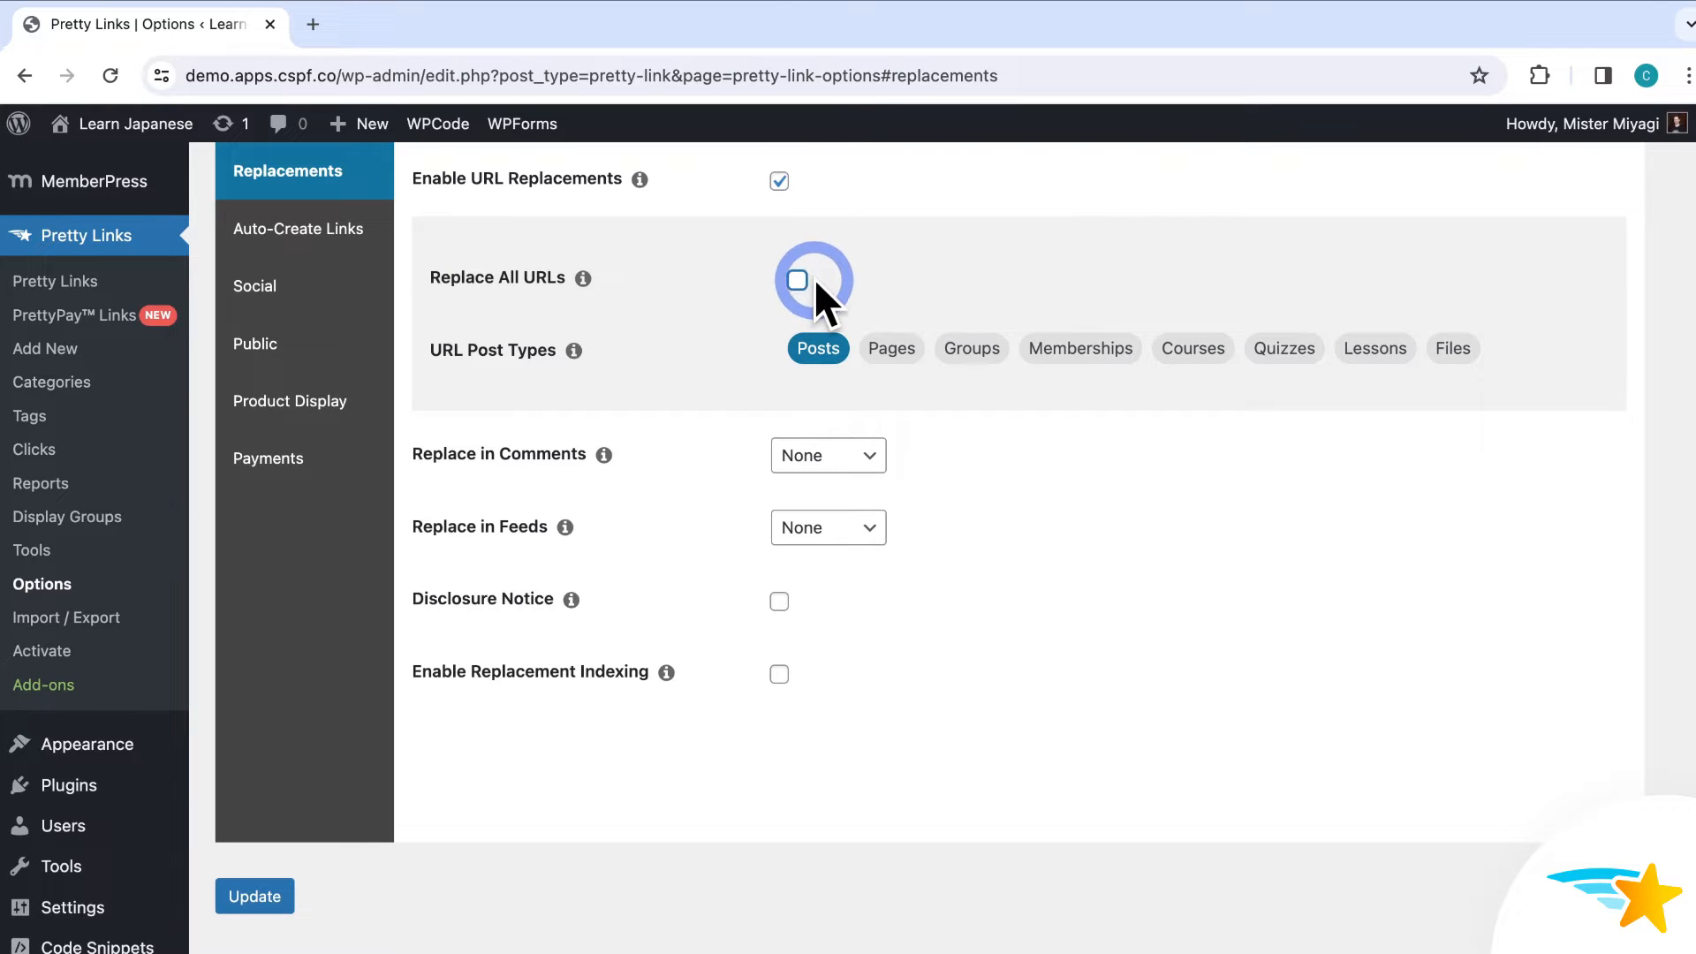
{"action": "left_click", "coordinate": [603, 205]}
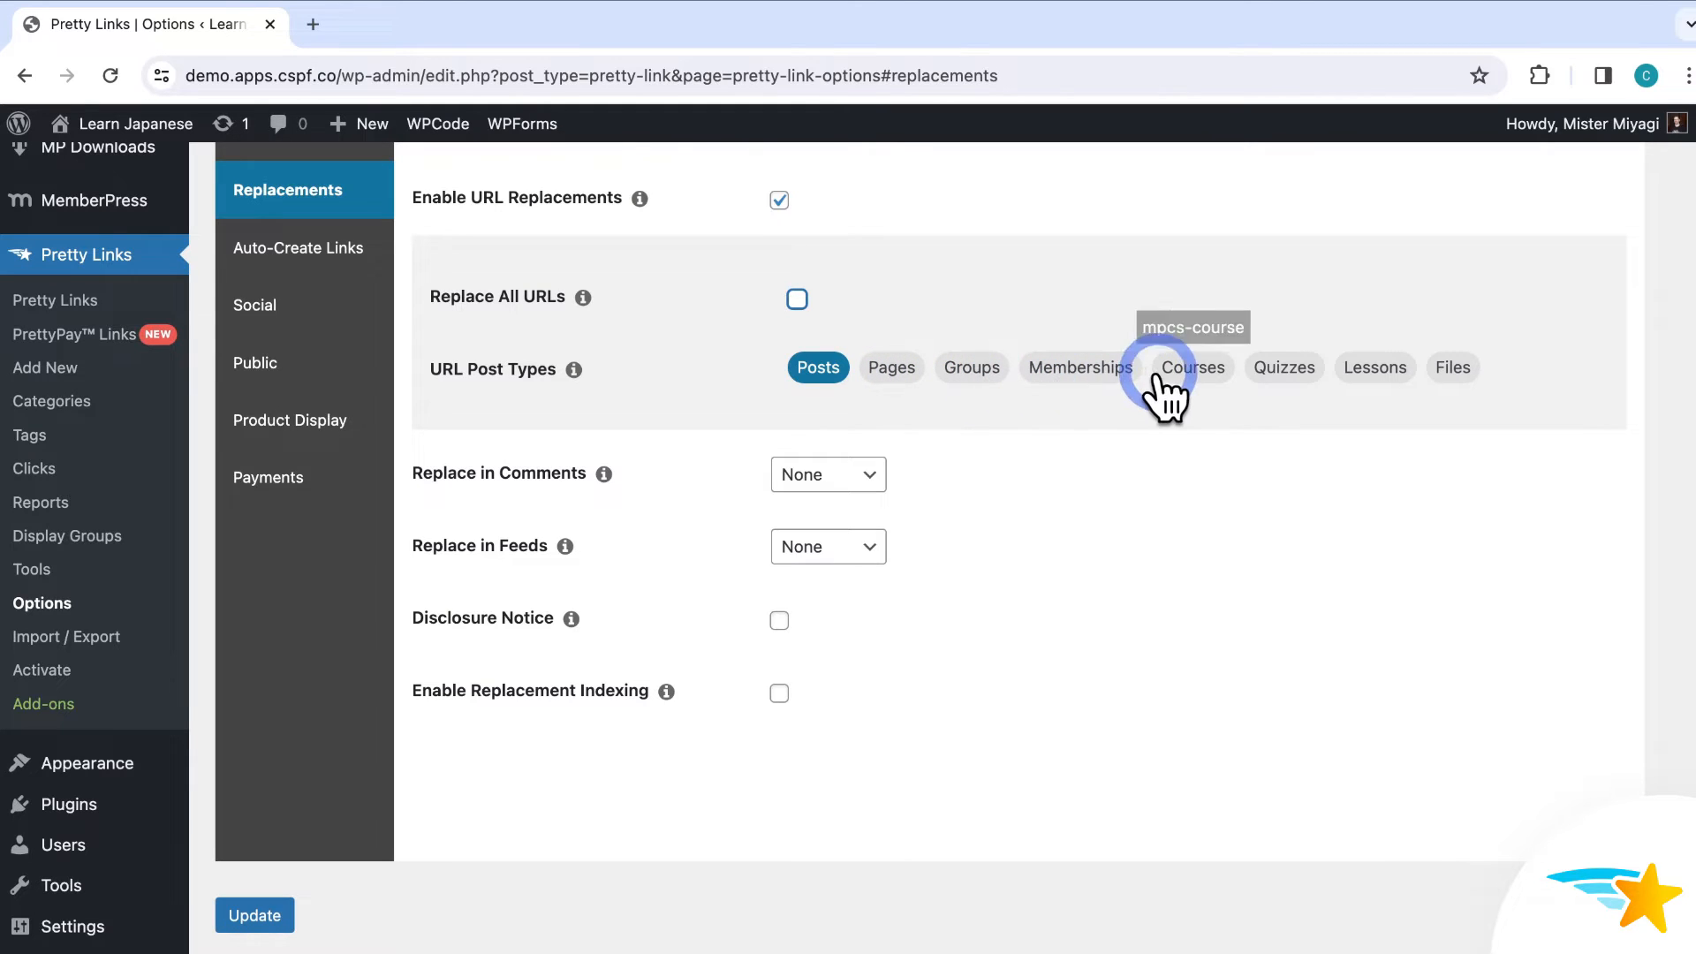
{"action": "left_click", "coordinate": [1051, 377]}
{"action": "left_click", "coordinate": [976, 378]}
{"action": "left_click", "coordinate": [896, 375]}
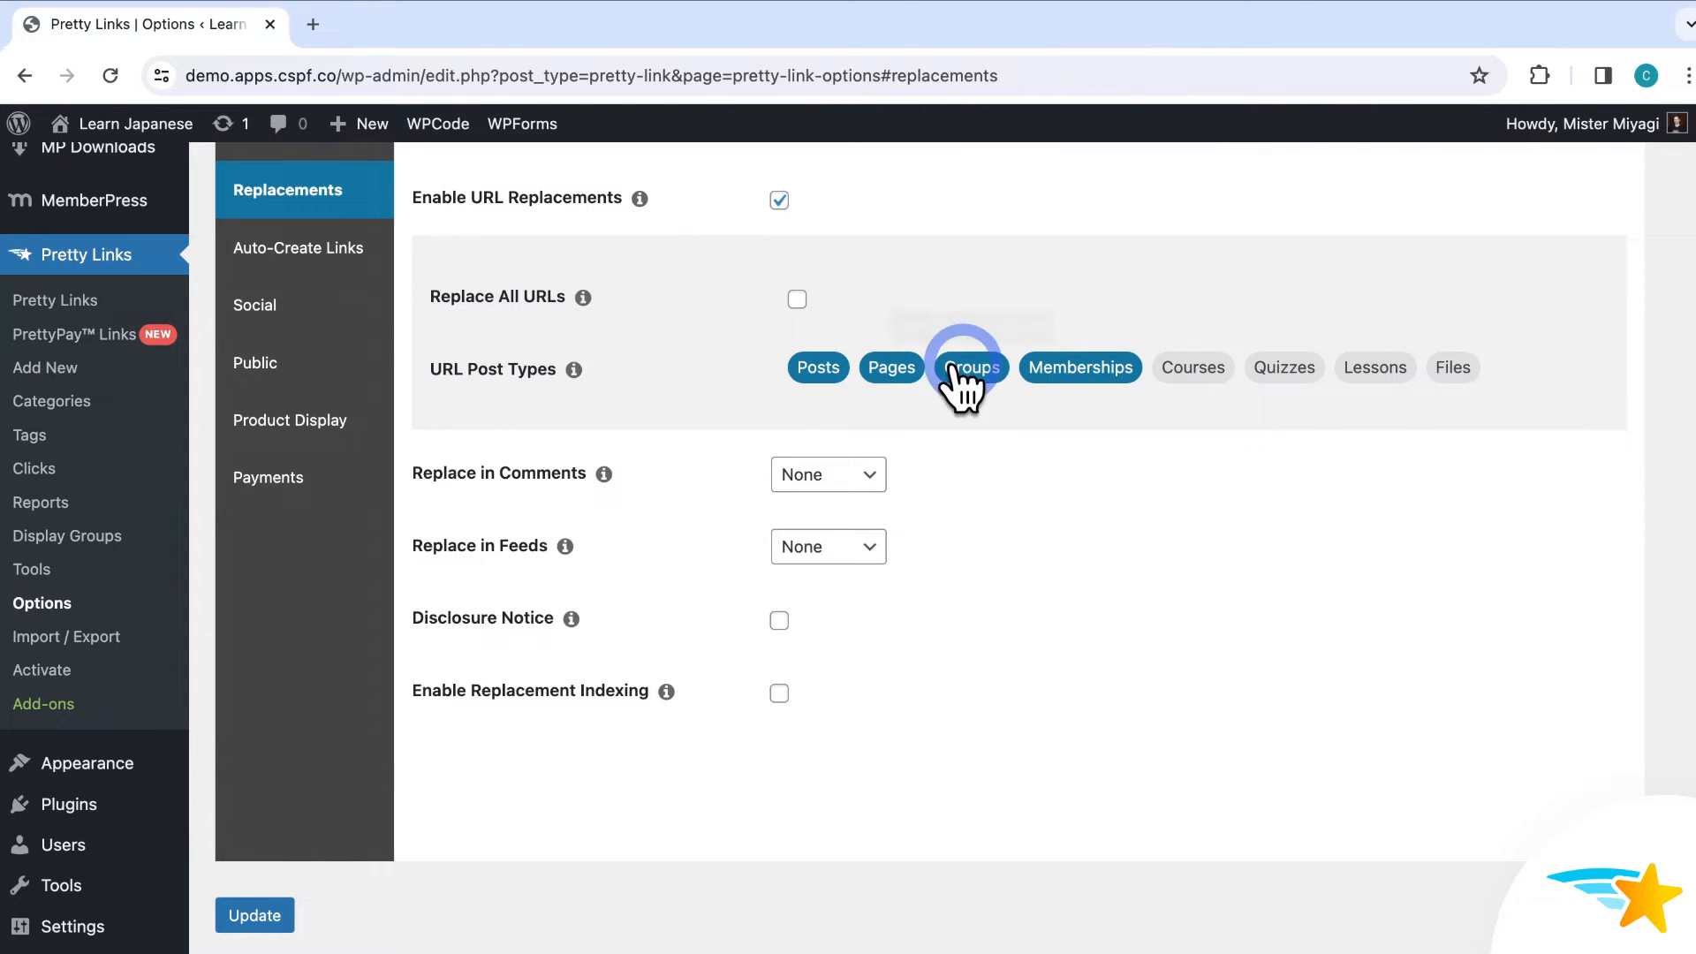
Remove Memberships, Groups and Pages from the URL post types and turn Replace All URLs back on.
{"action": "left_click", "coordinate": [1078, 368]}
{"action": "left_click", "coordinate": [980, 370]}
{"action": "left_click", "coordinate": [901, 369]}
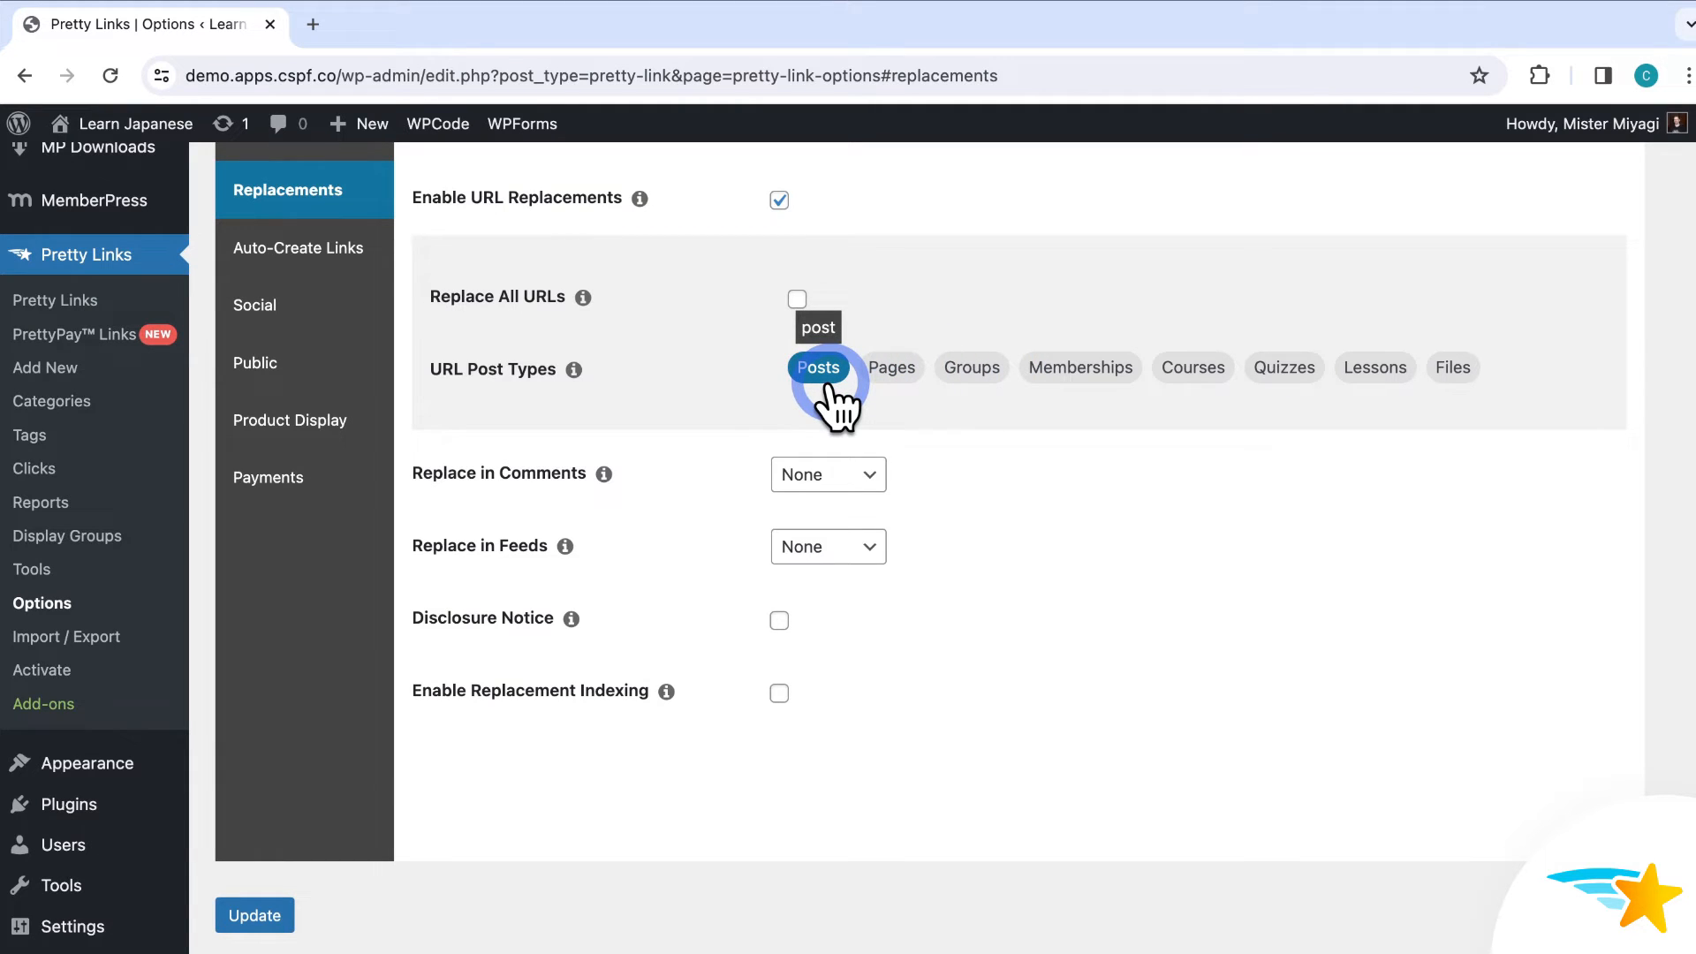
{"action": "left_click", "coordinate": [798, 301]}
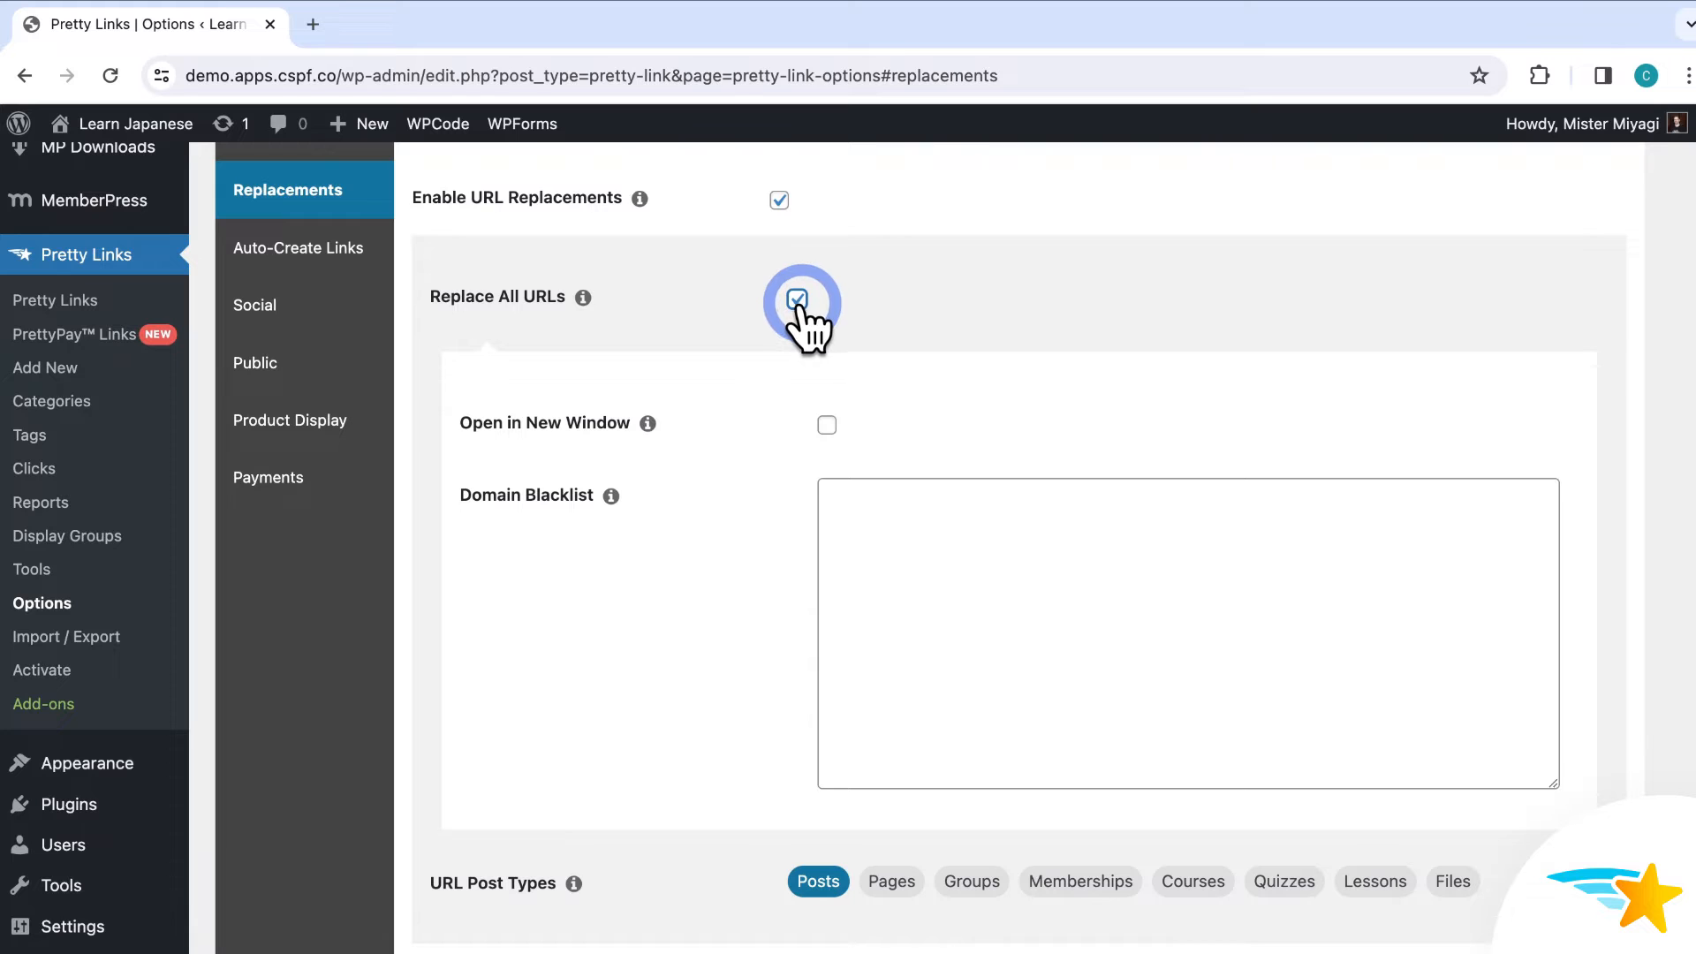
Open the posts list in a new browser tab and view the links in the published DJI Mavic 3 post.
{"action": "scroll", "coordinate": [733, 424], "scroll_direction": "up", "scroll_amount": 3}
{"action": "scroll", "coordinate": [583, 410], "scroll_direction": "up", "scroll_amount": 5}
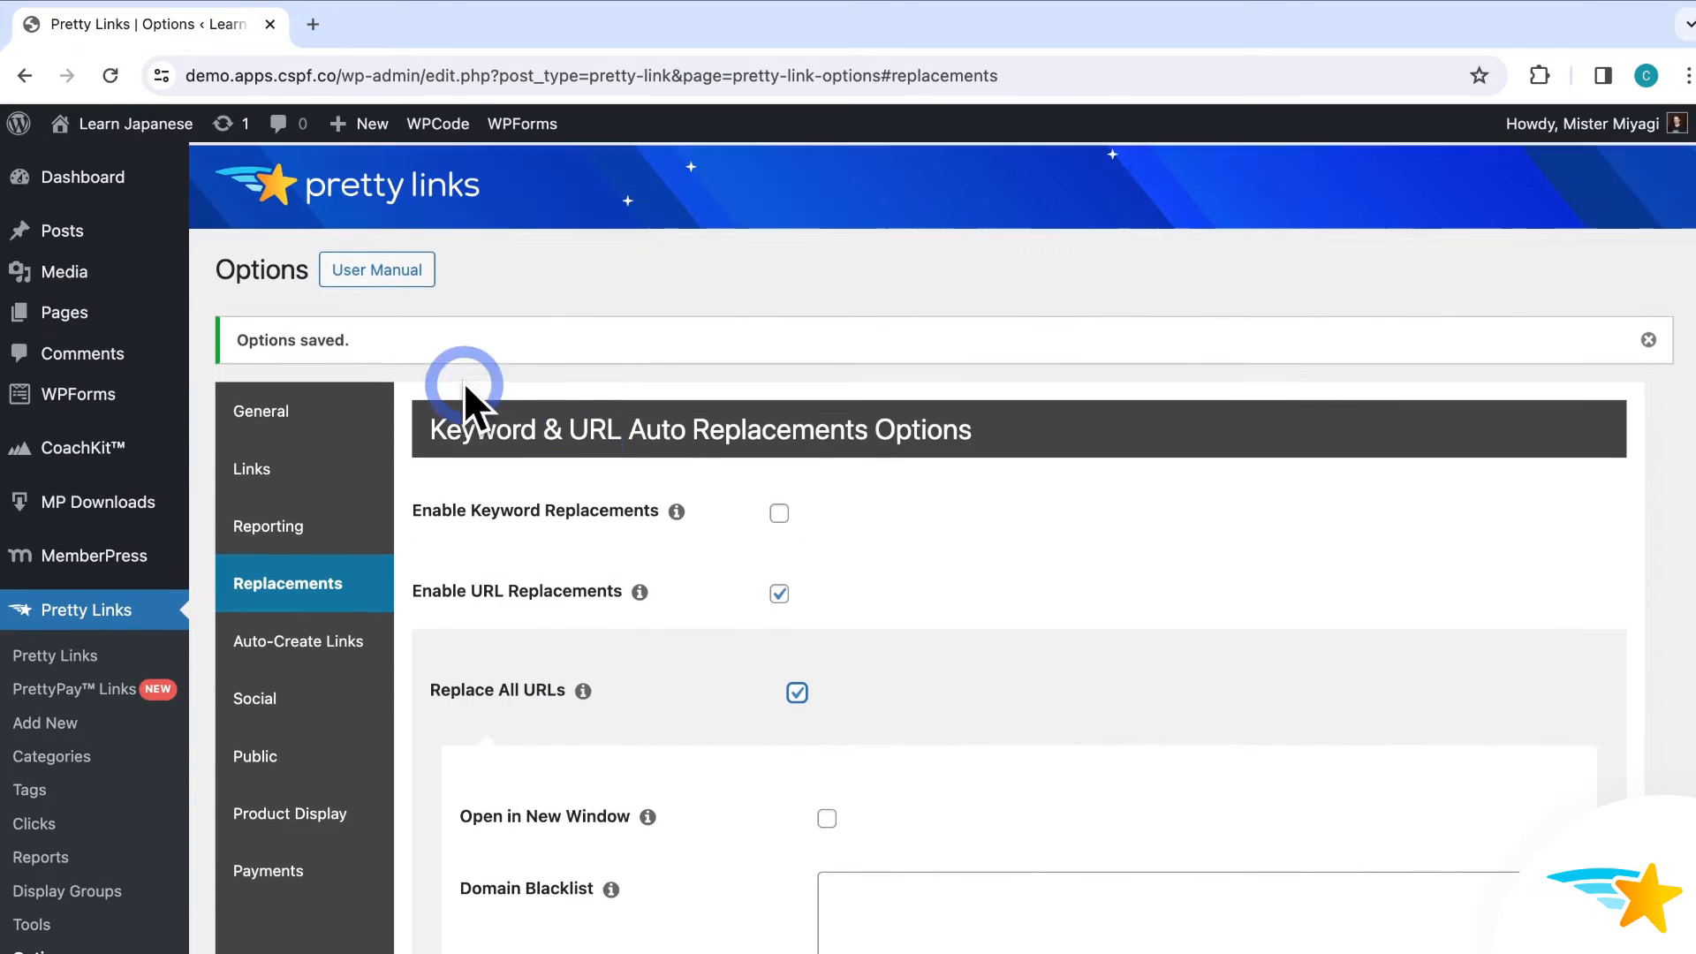
{"action": "right_click", "coordinate": [78, 232]}
{"action": "left_click", "coordinate": [133, 246]}
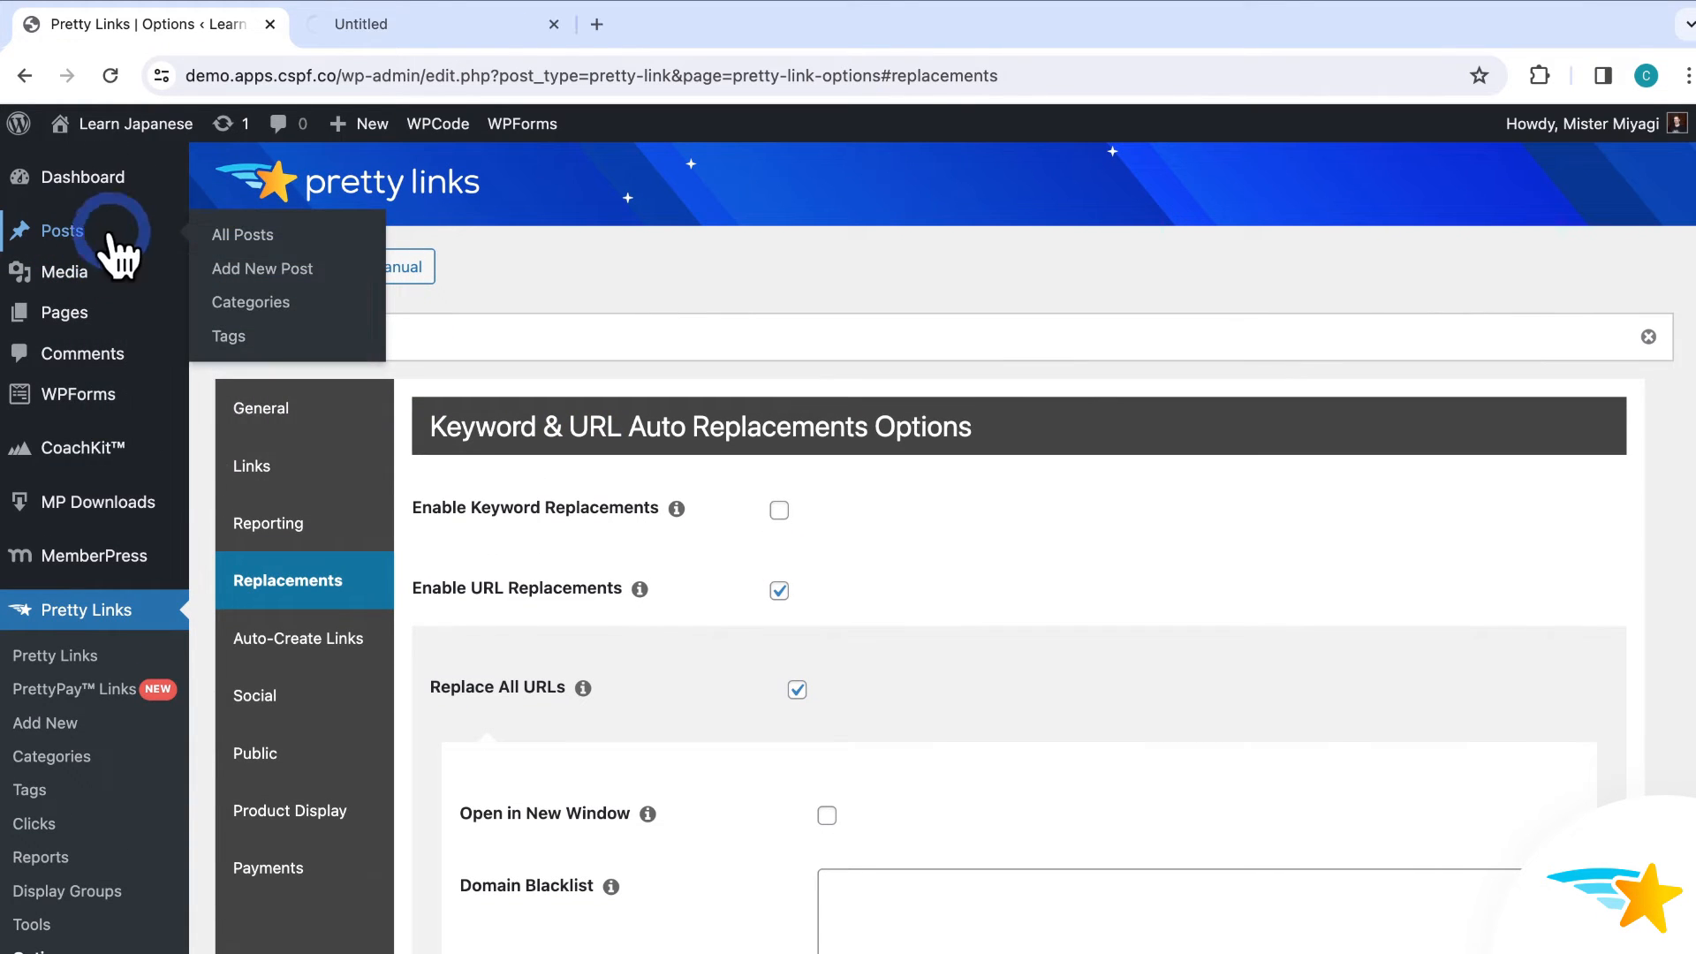
{"action": "left_click", "coordinate": [376, 26]}
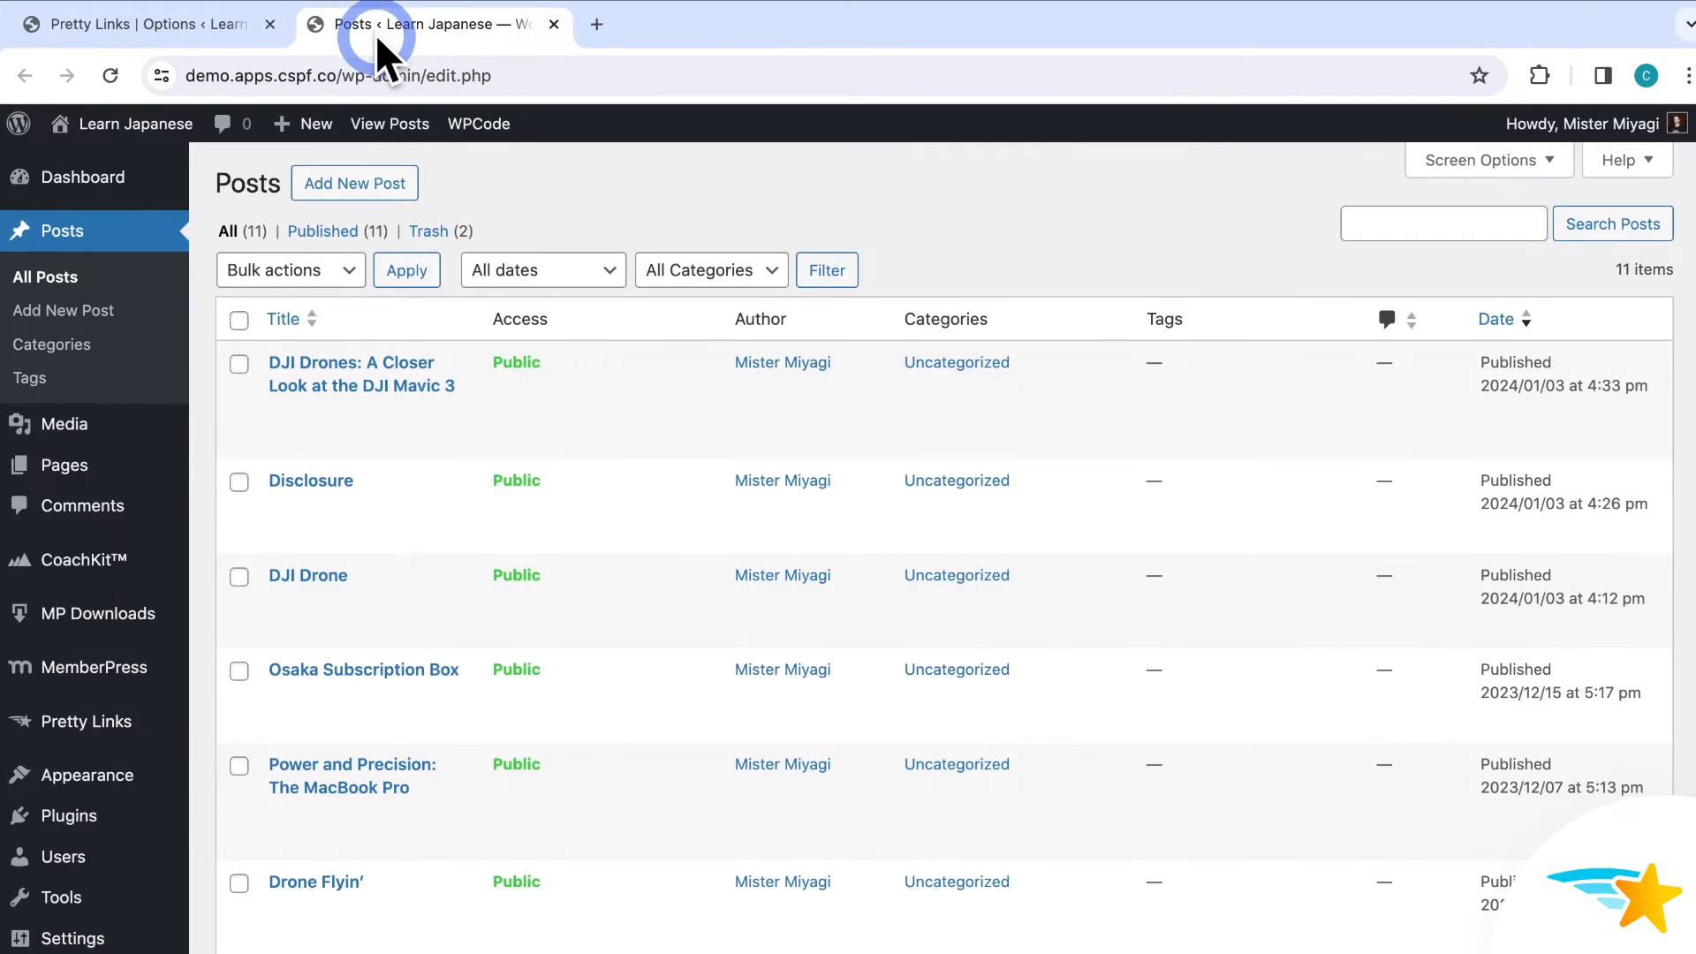
{"action": "left_click", "coordinate": [285, 438]}
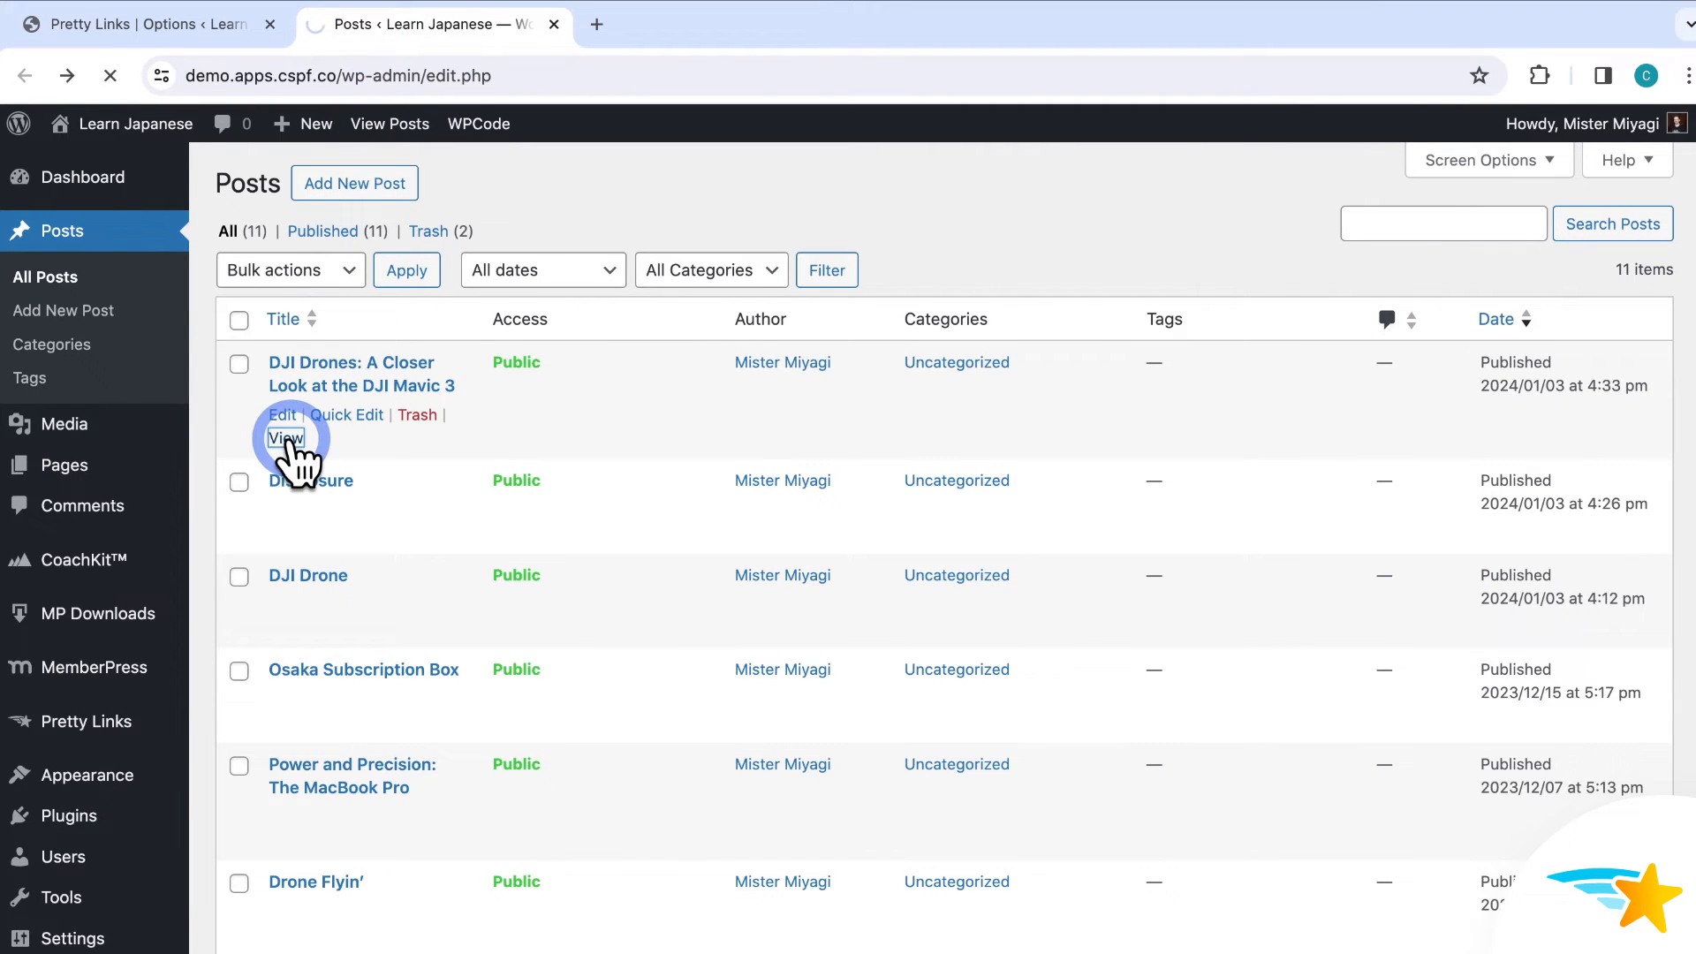
{"action": "scroll", "coordinate": [290, 442], "scroll_direction": "down", "scroll_amount": 4}
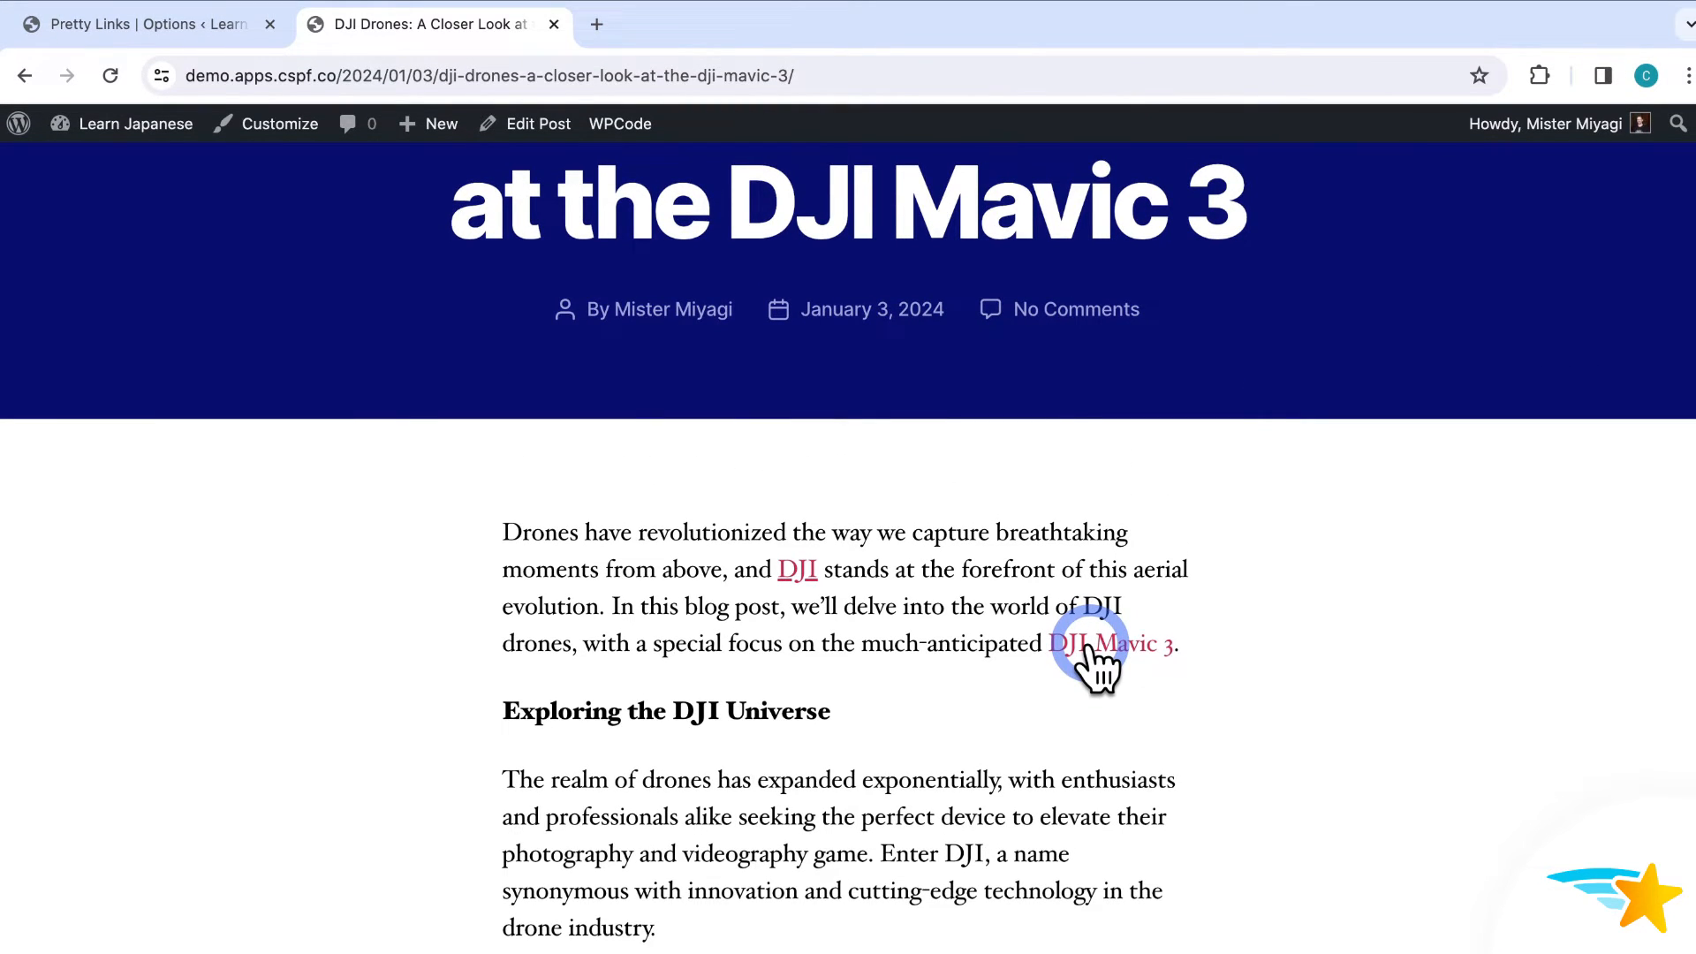
Save the Pretty Links replacement options and reload the published DJI Mavic 3 post.
{"action": "left_click", "coordinate": [227, 31]}
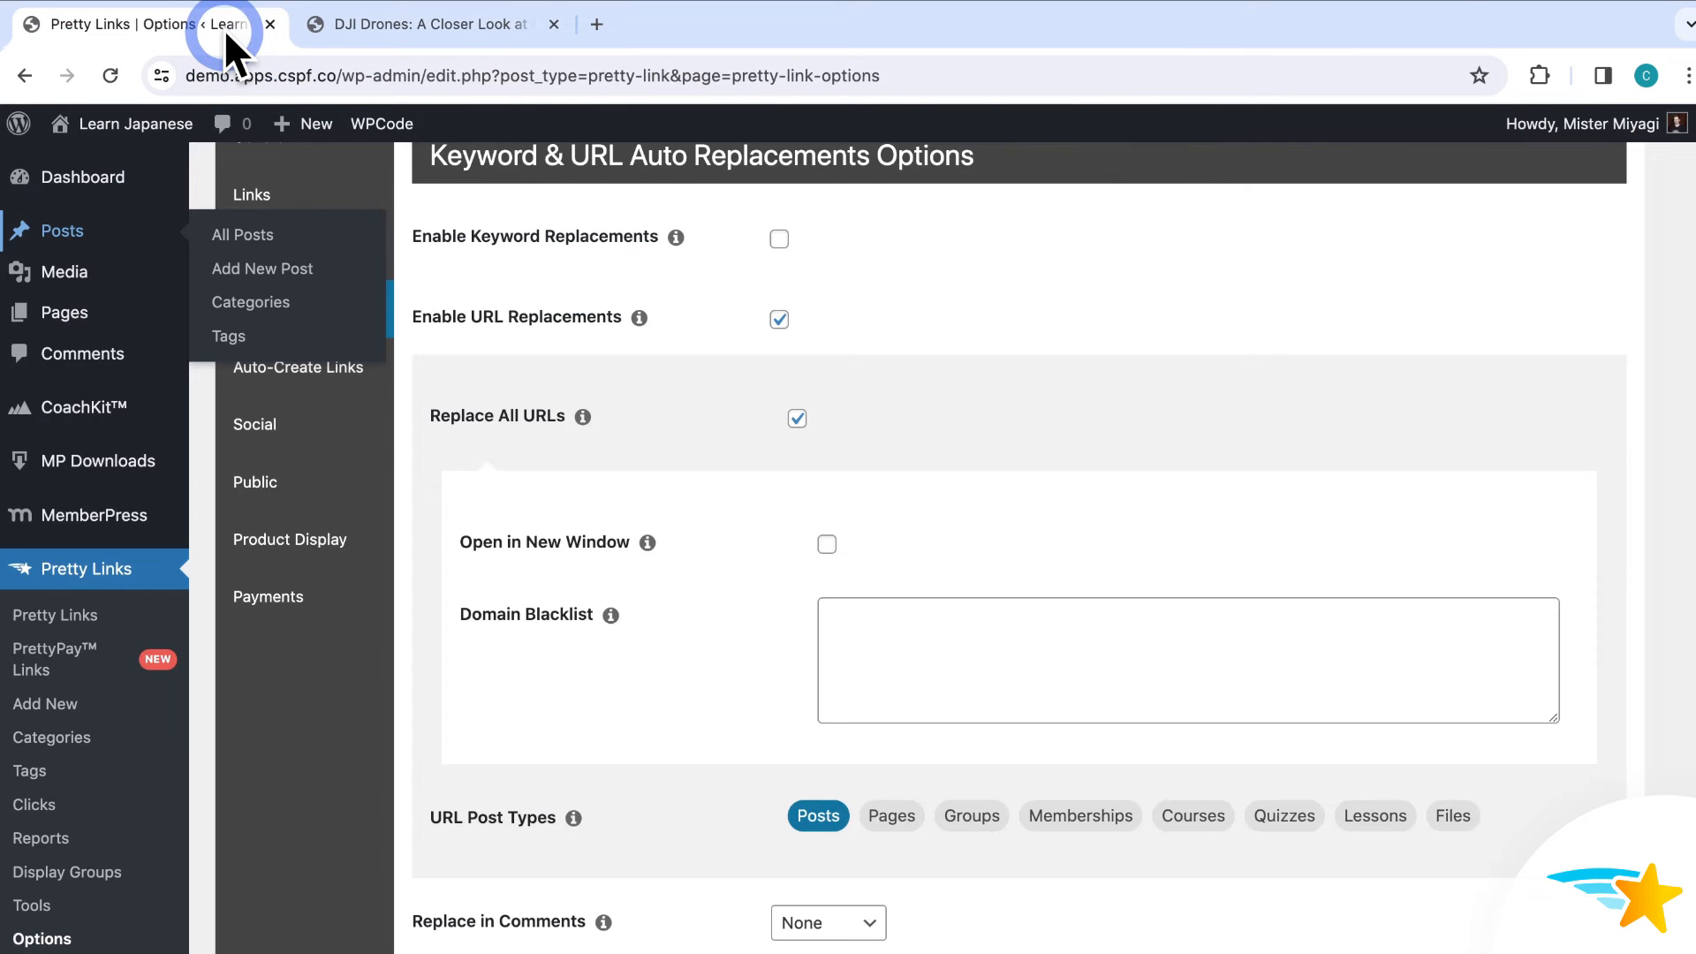
{"action": "scroll", "coordinate": [673, 424], "scroll_direction": "down", "scroll_amount": 5}
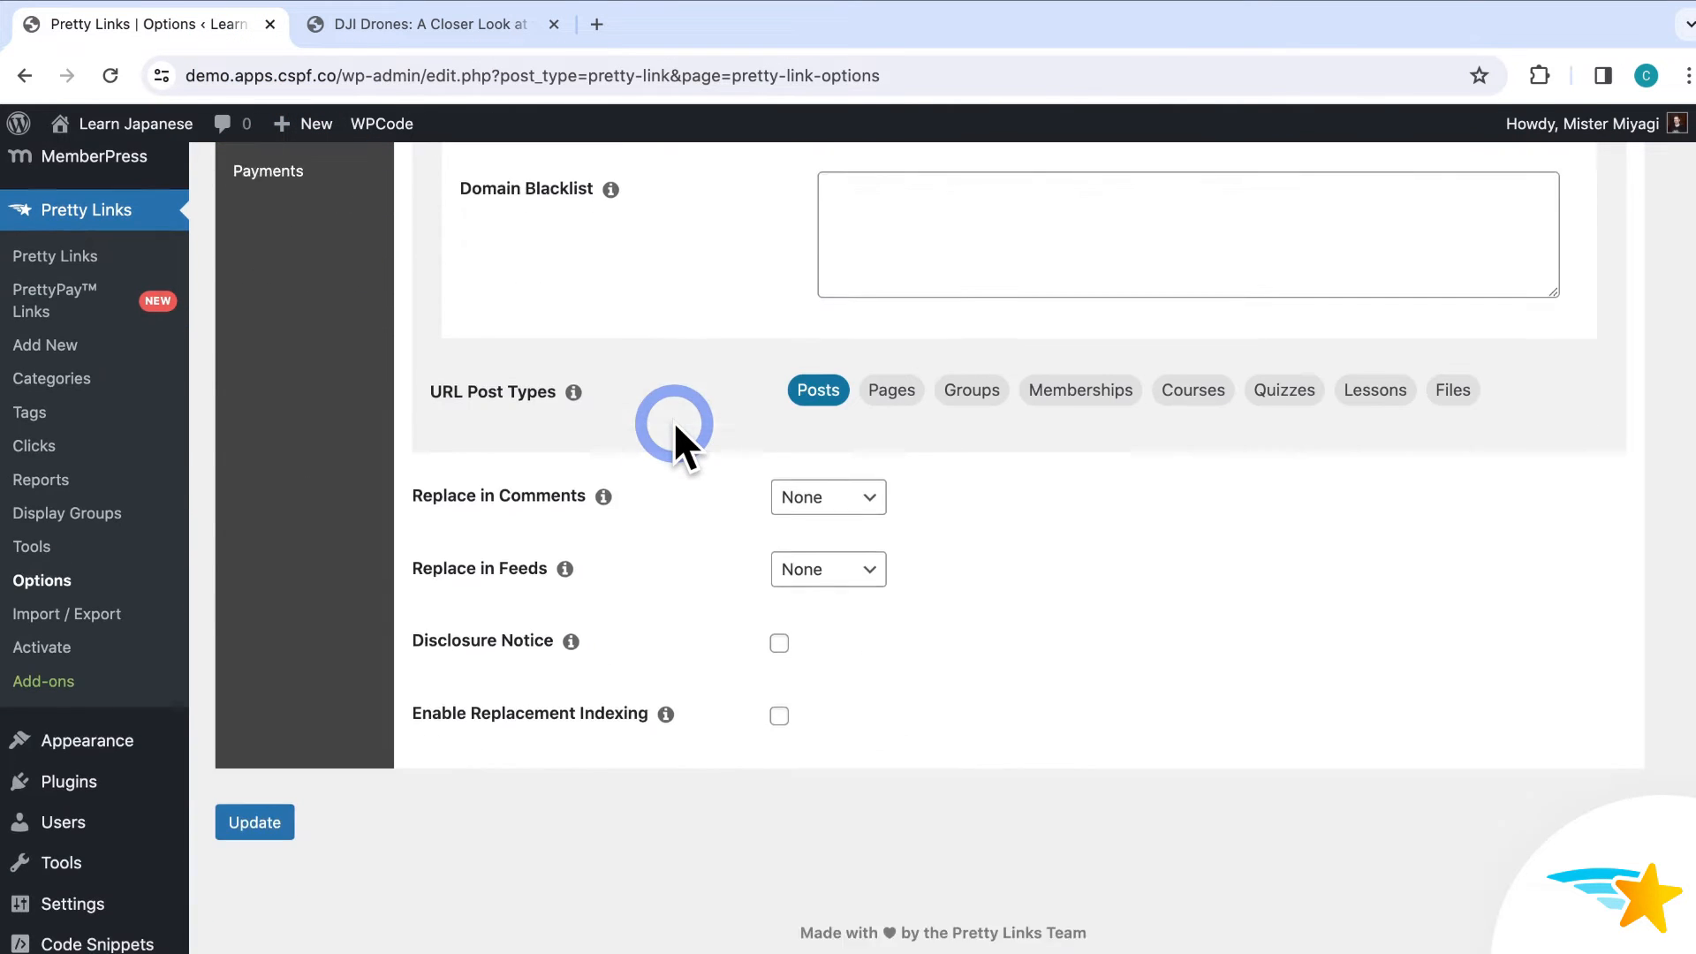
{"action": "left_click", "coordinate": [265, 791]}
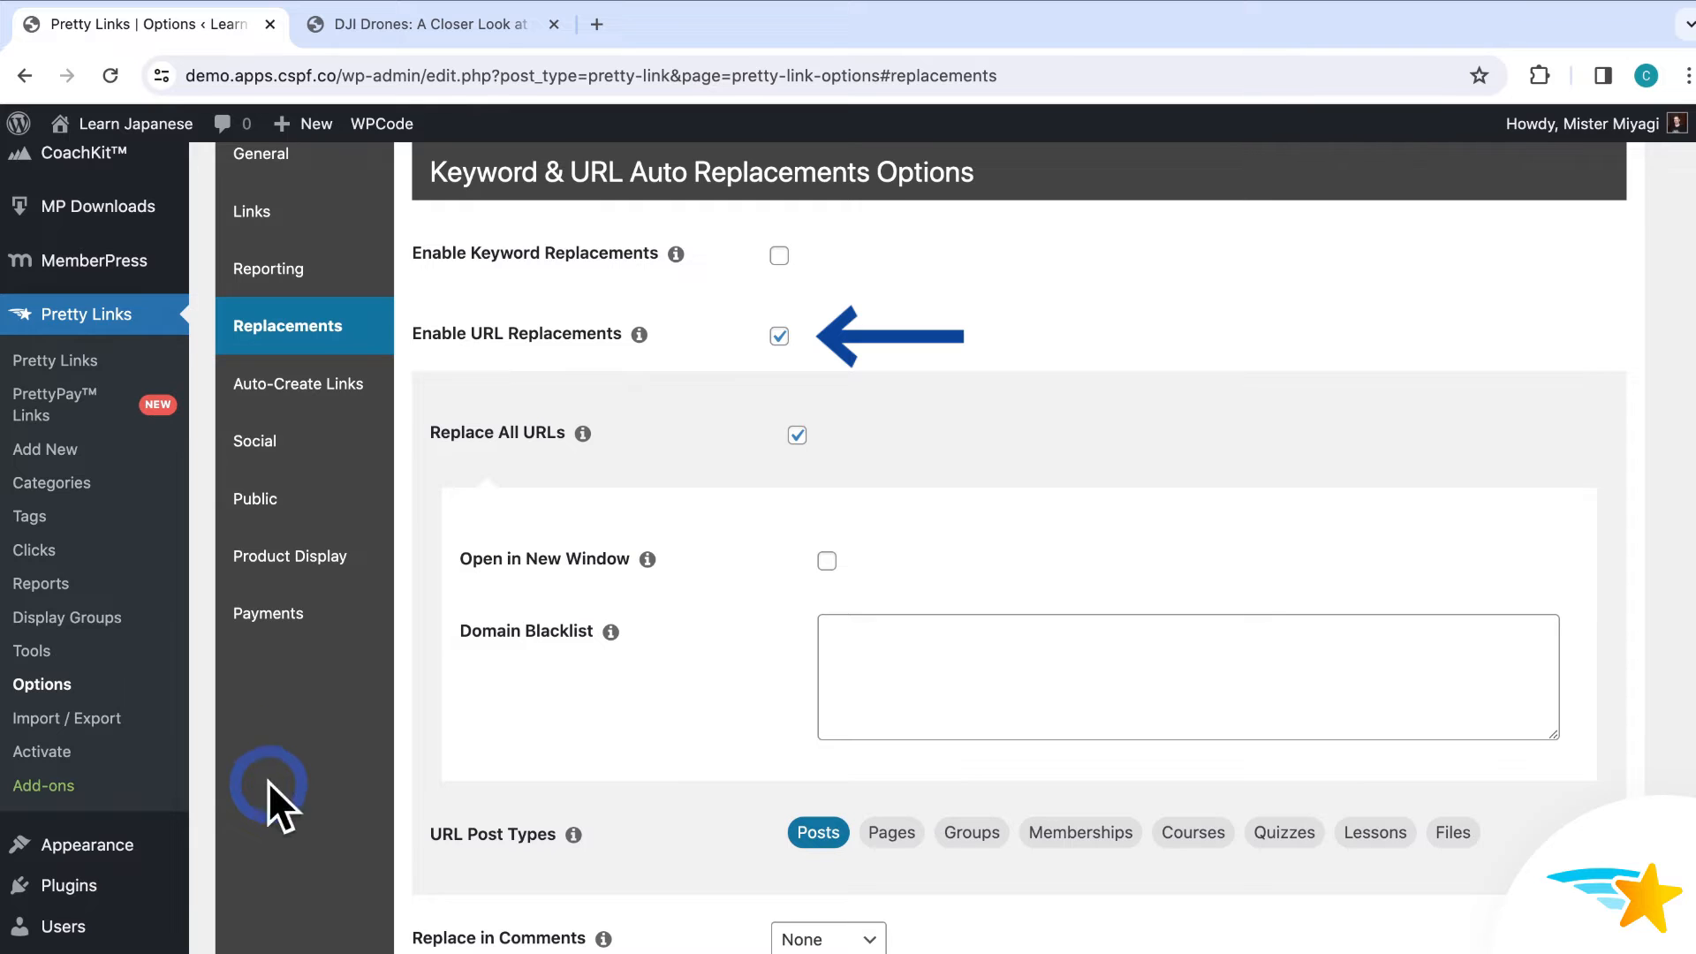
{"action": "left_click", "coordinate": [479, 30]}
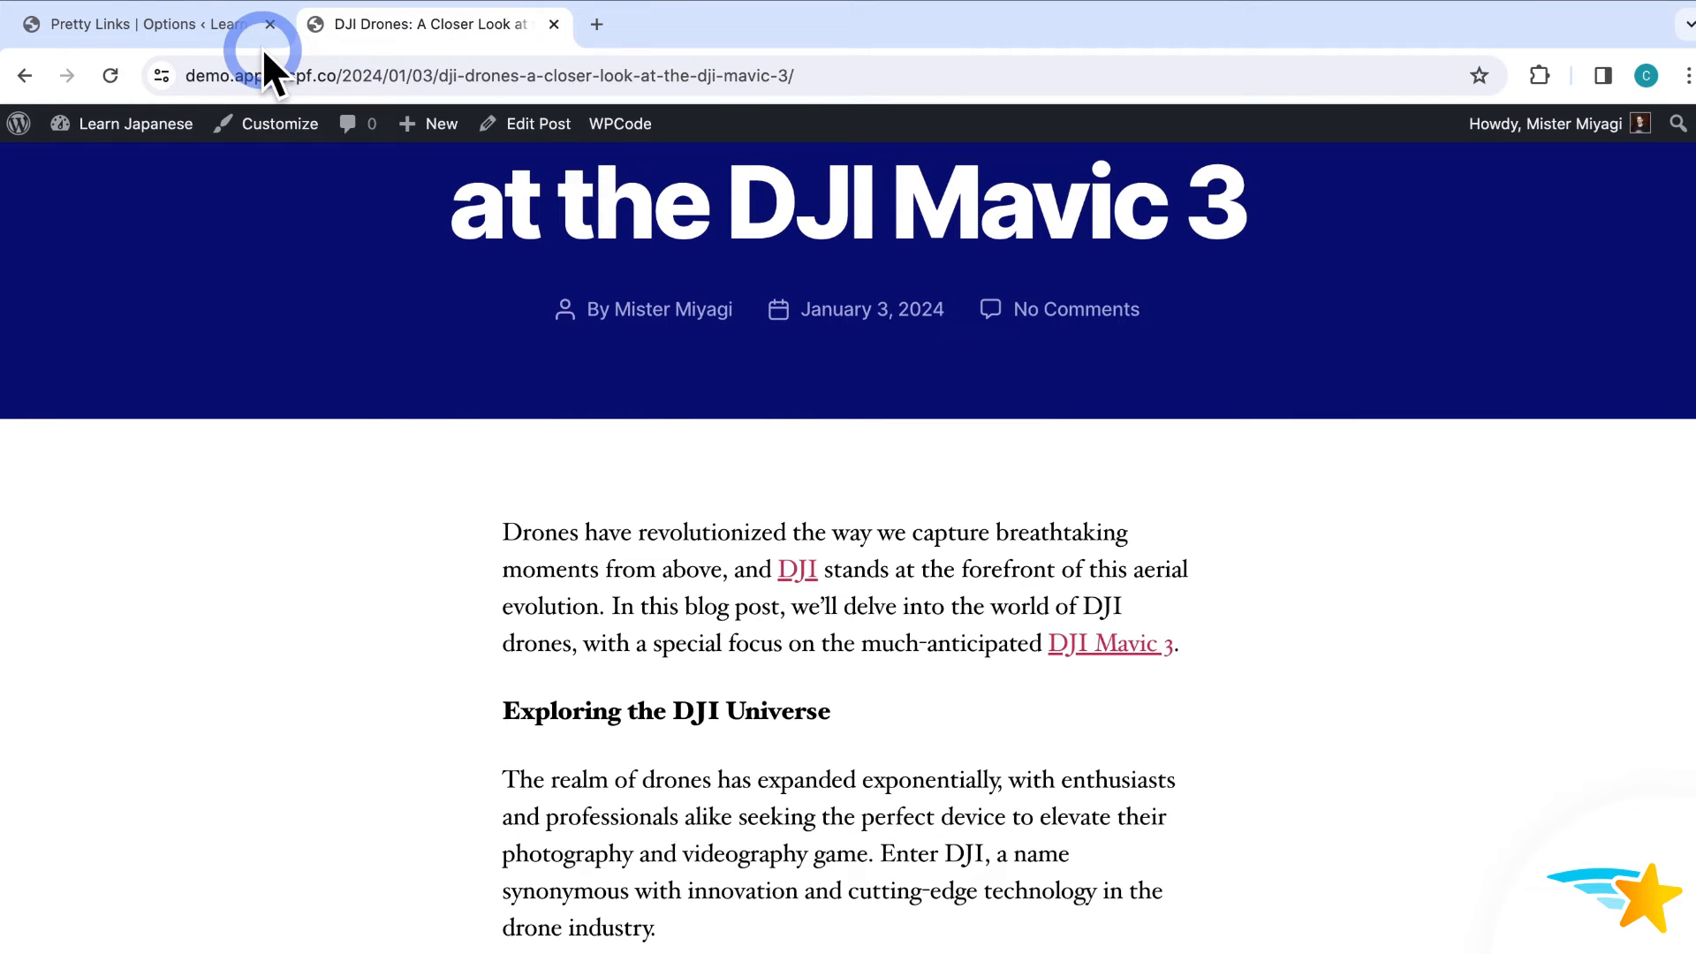
{"action": "left_click", "coordinate": [113, 74]}
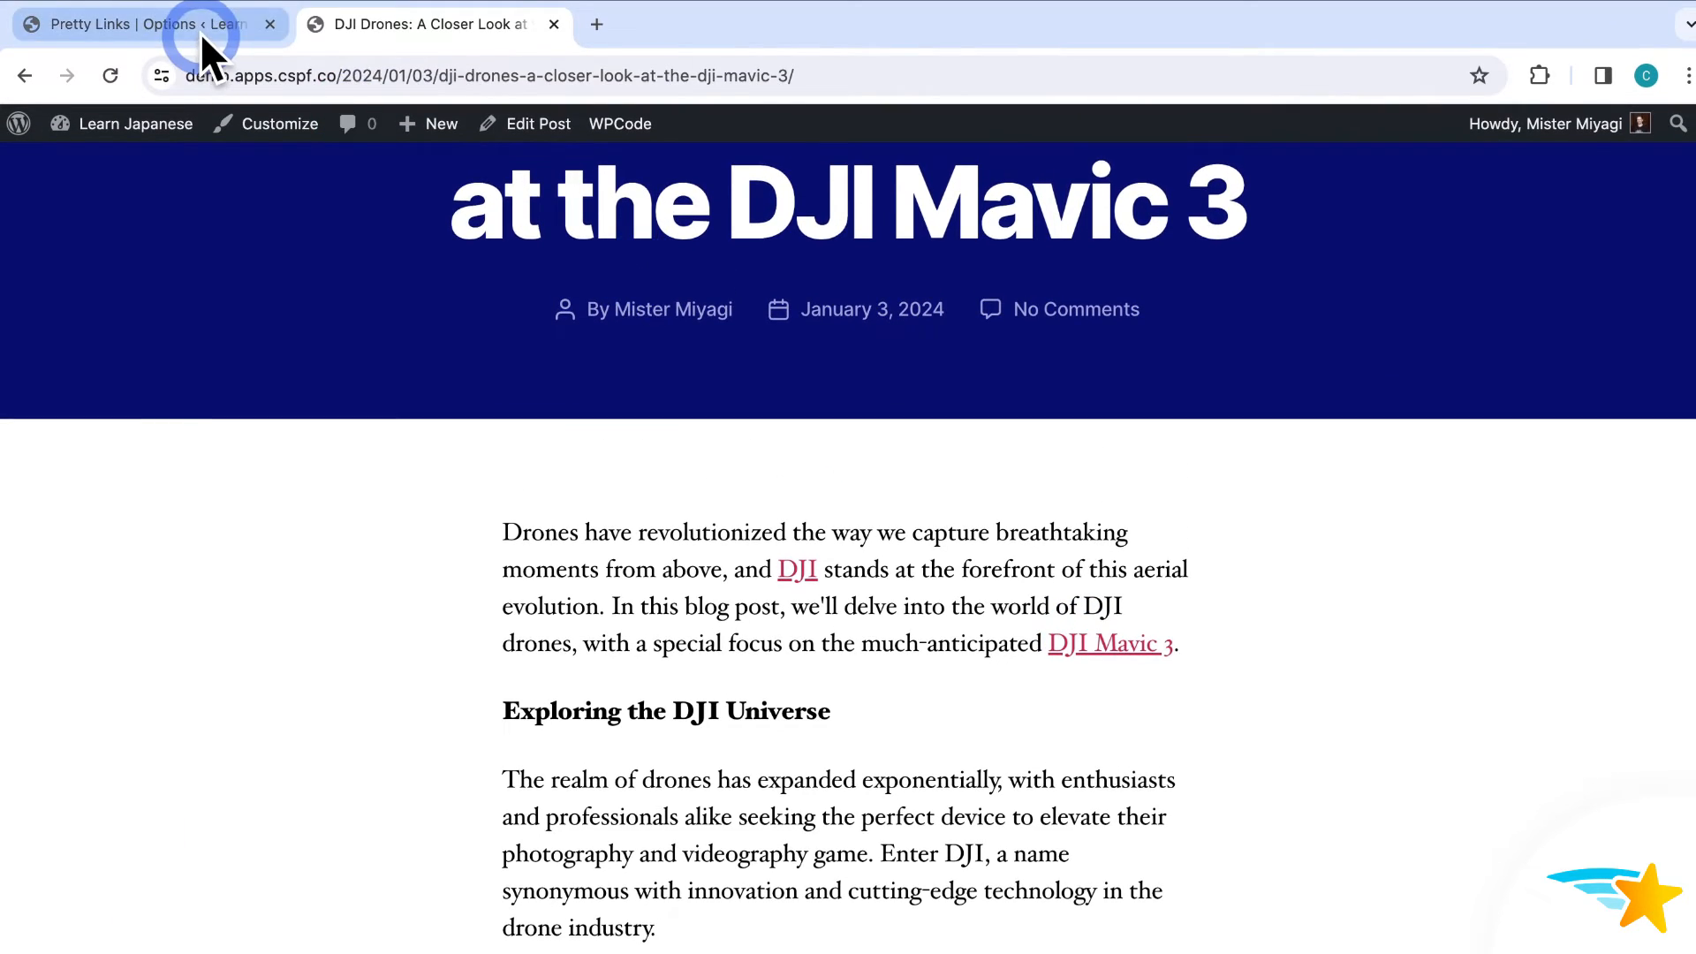
Return to the Pretty Links admin tab and open the list of all pretty links.
{"action": "left_click", "coordinate": [200, 31]}
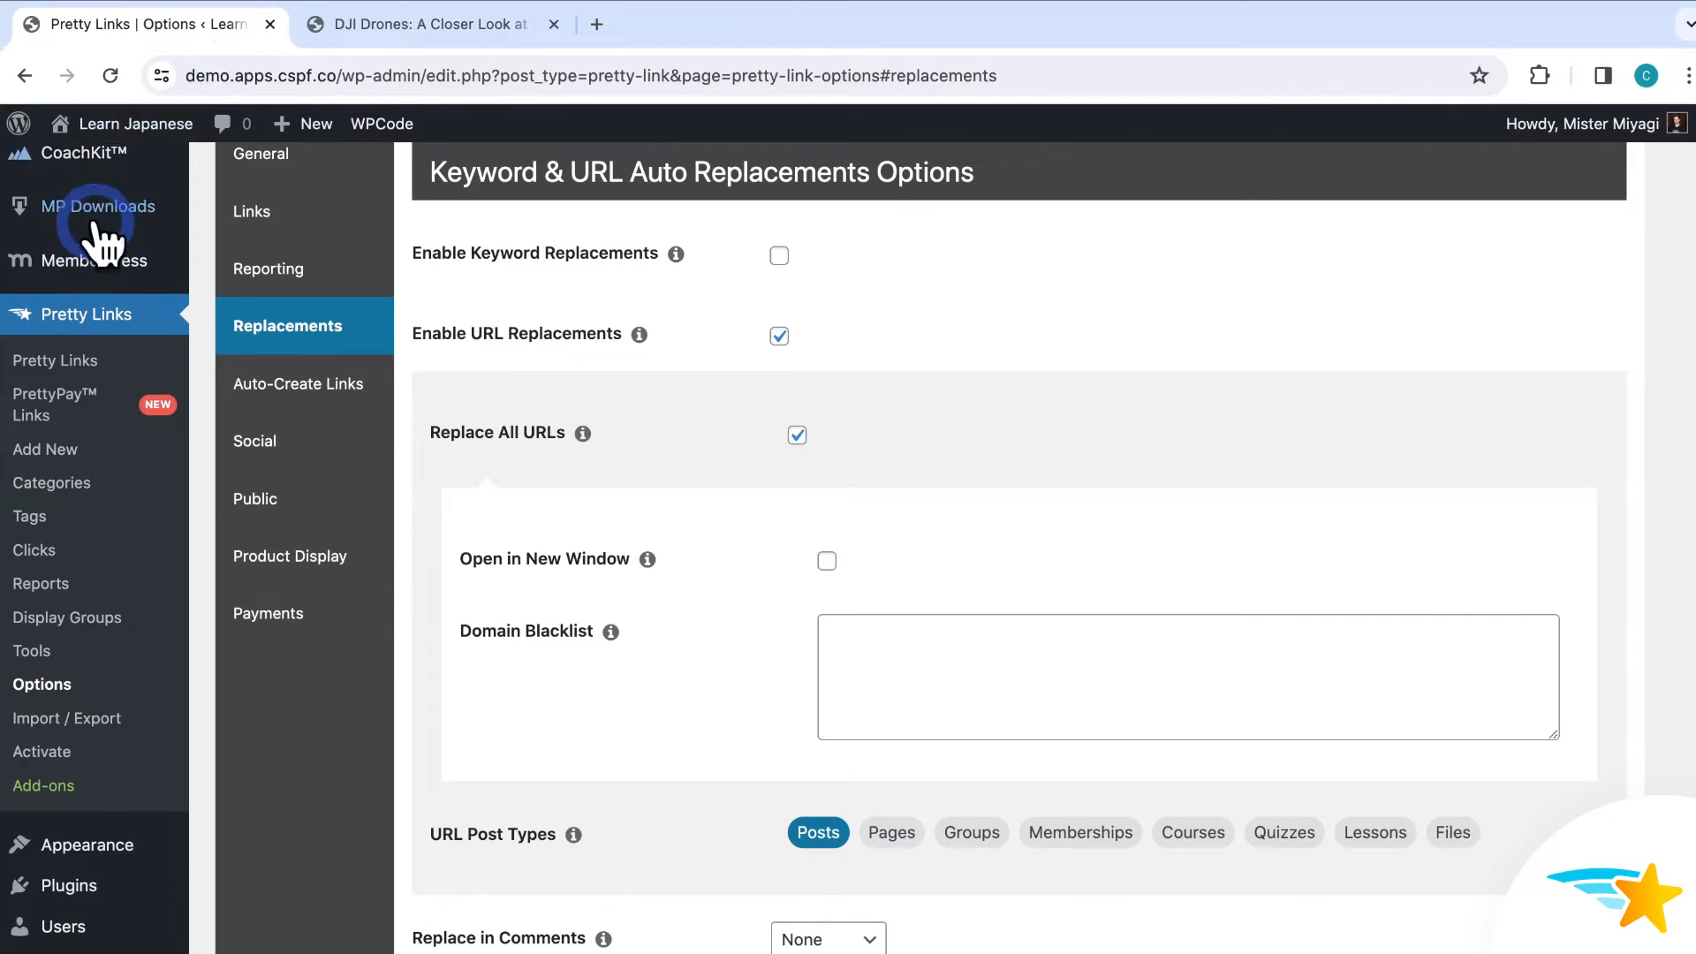
{"action": "left_click", "coordinate": [80, 363]}
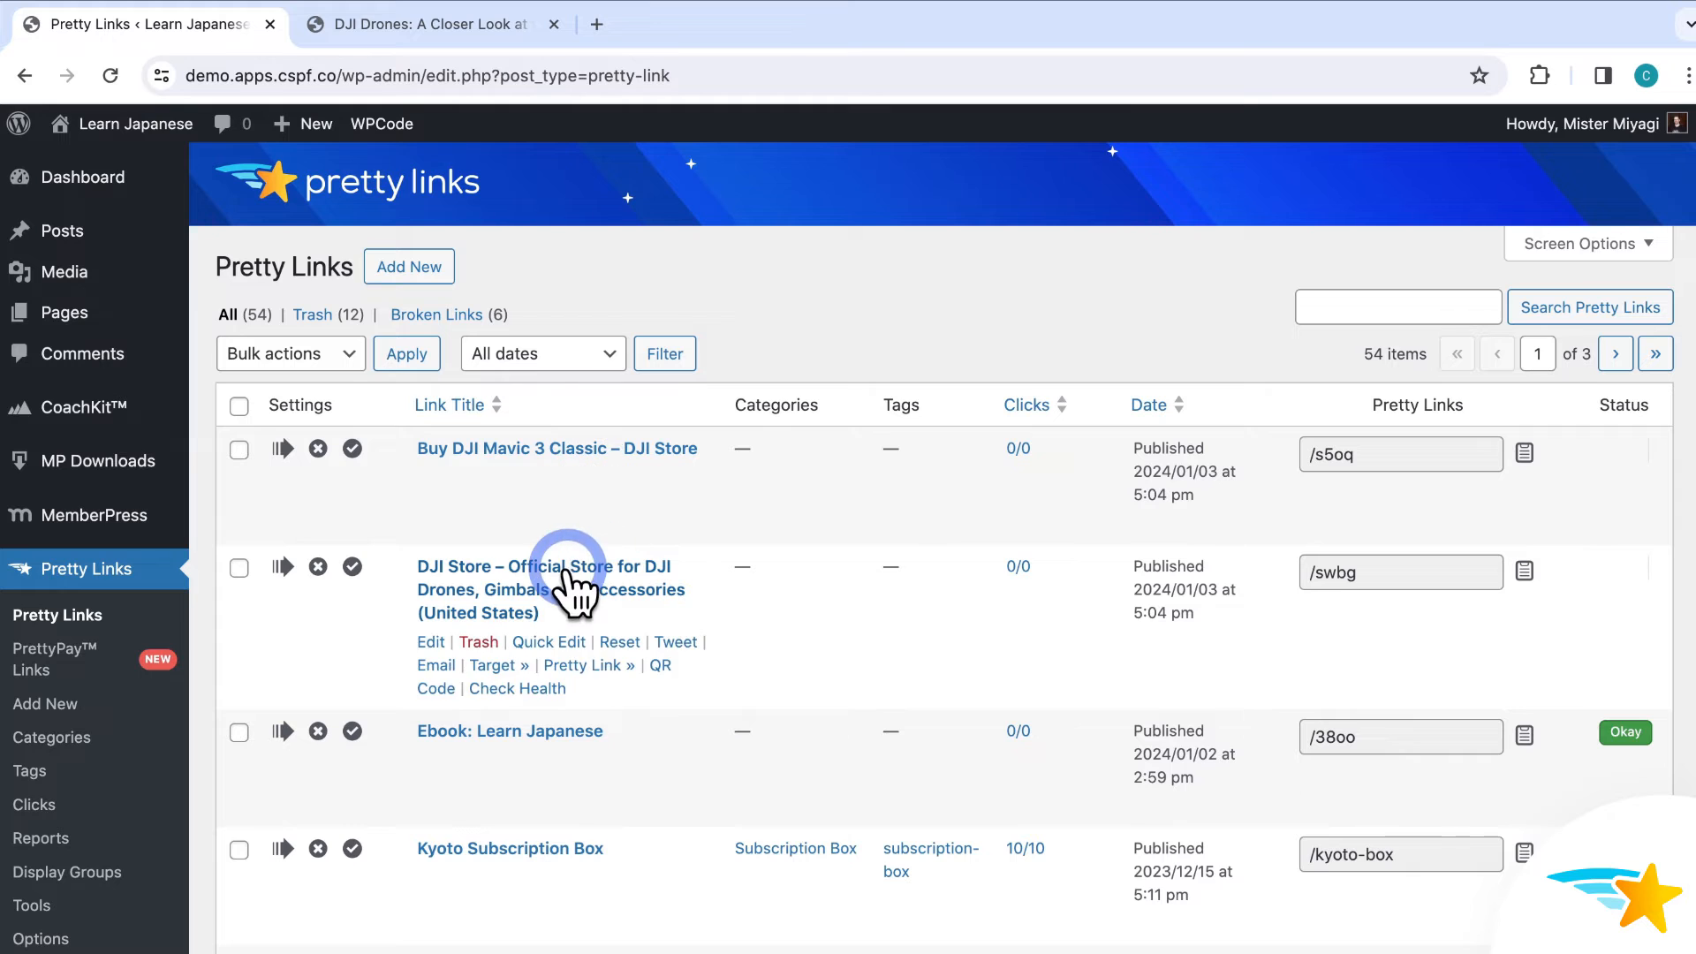
View the settings of the Buy DJI Mavic 3 Classic pretty link and review the URL replacement options.
{"action": "left_click", "coordinate": [609, 447]}
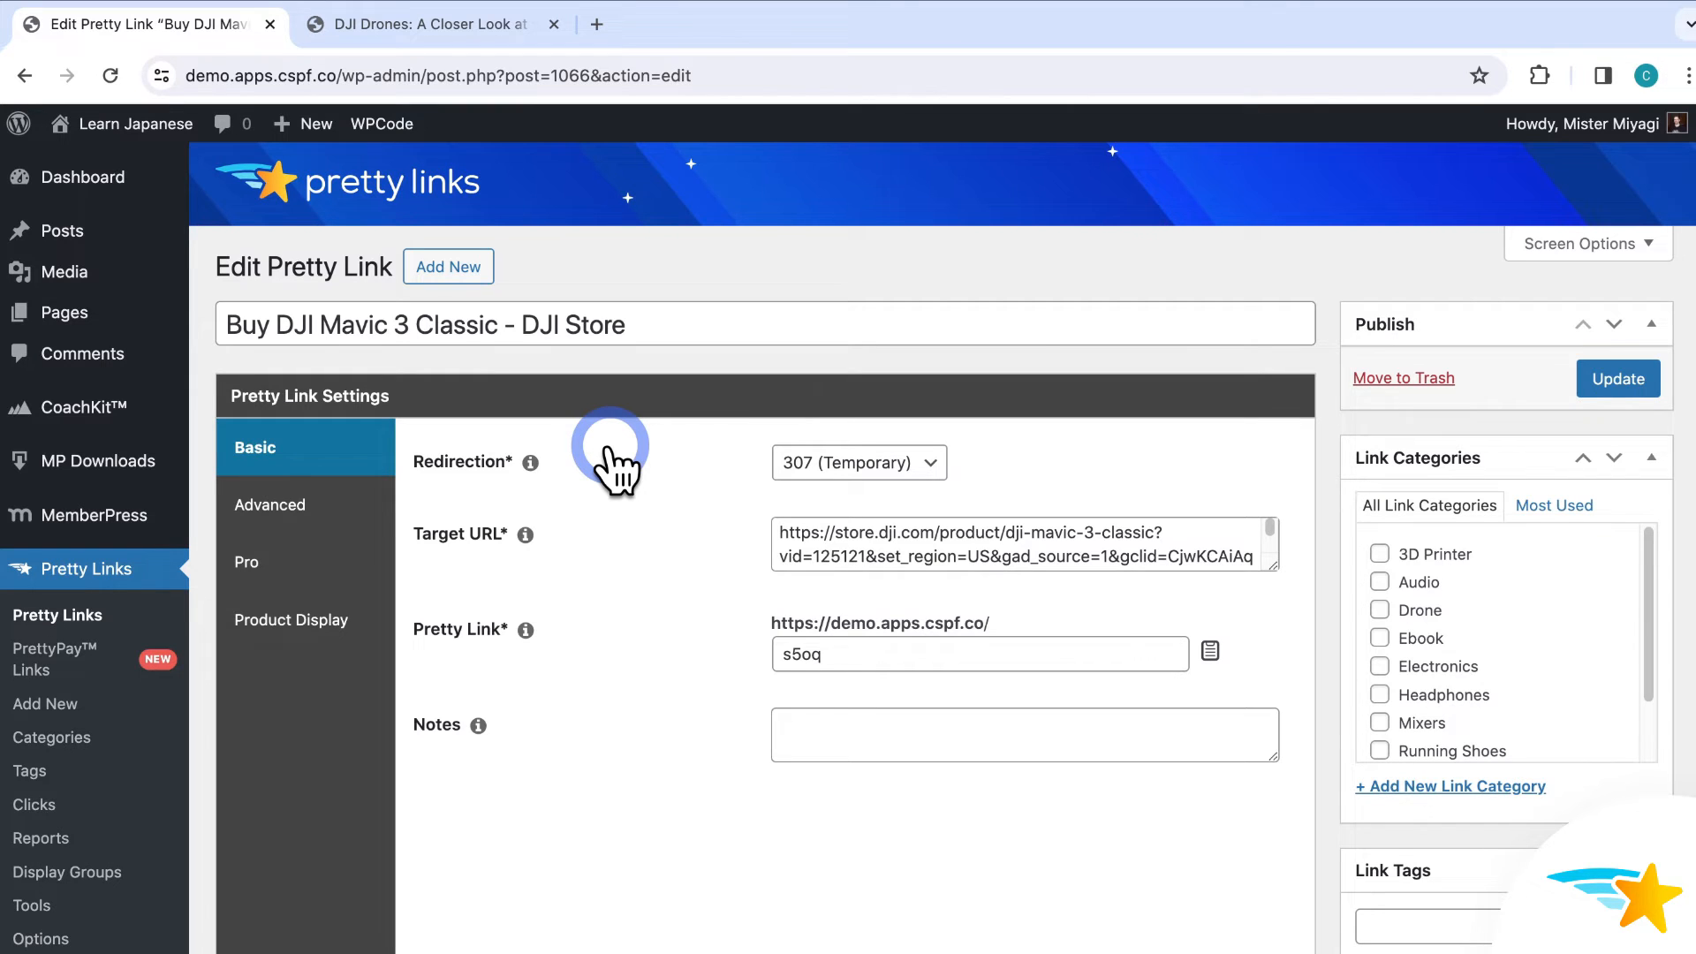
{"action": "left_click", "coordinate": [44, 939]}
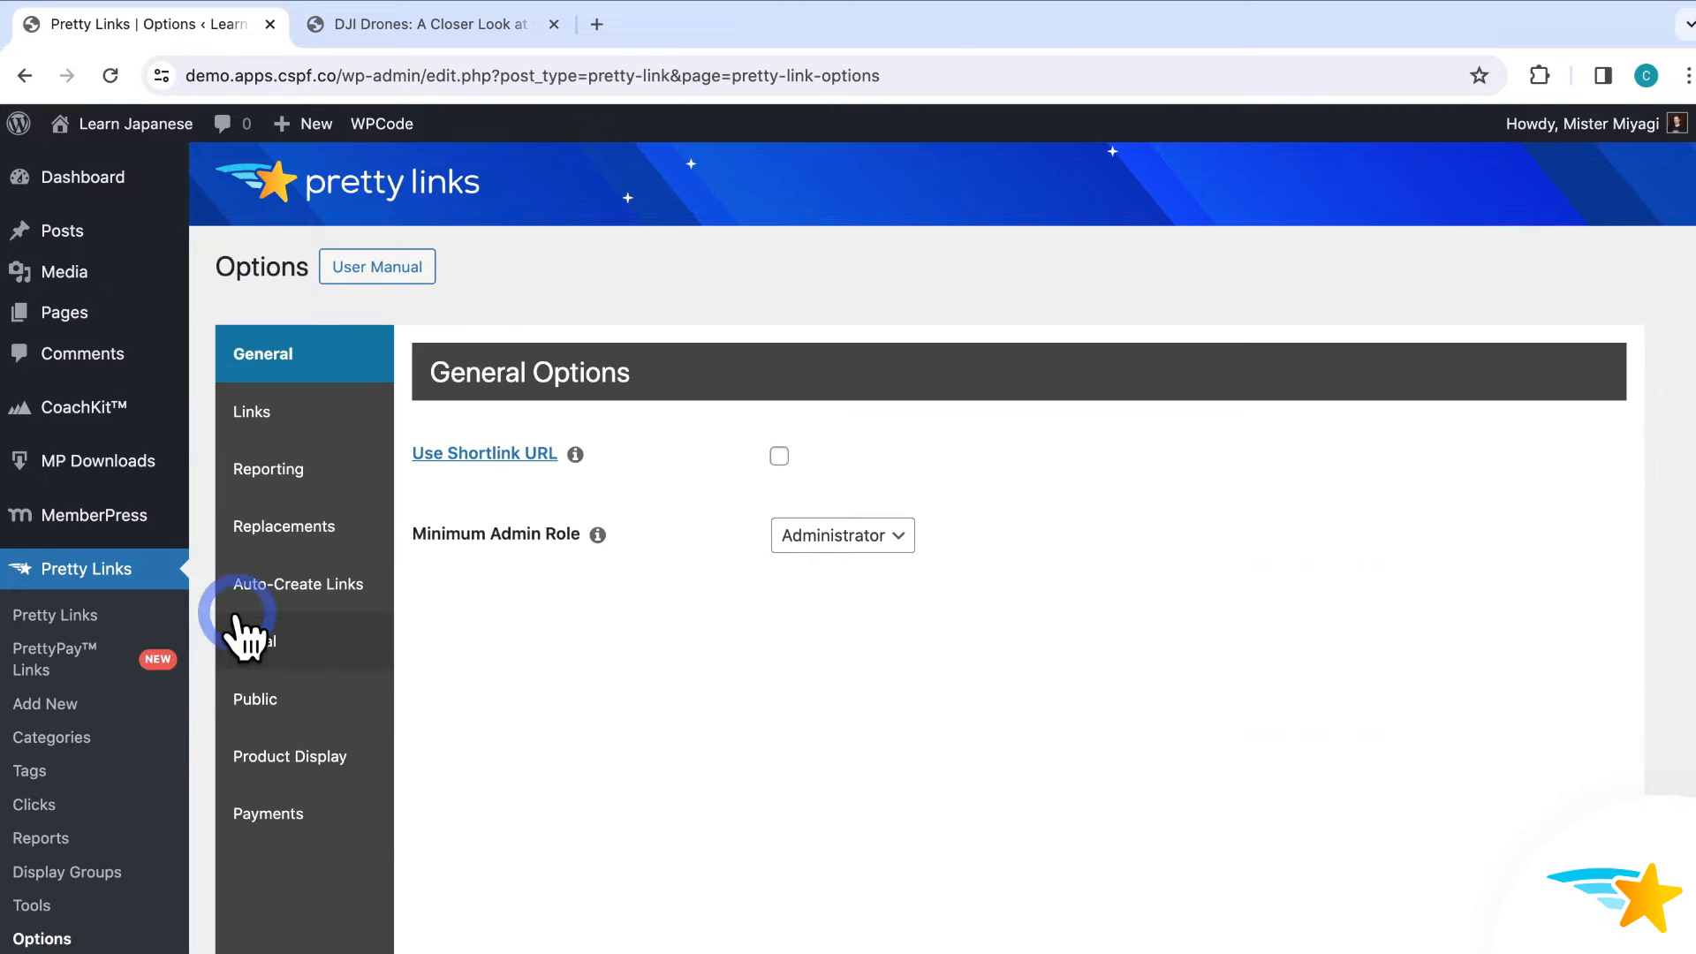
{"action": "left_click", "coordinate": [313, 528]}
{"action": "scroll", "coordinate": [957, 496], "scroll_direction": "down", "scroll_amount": 4}
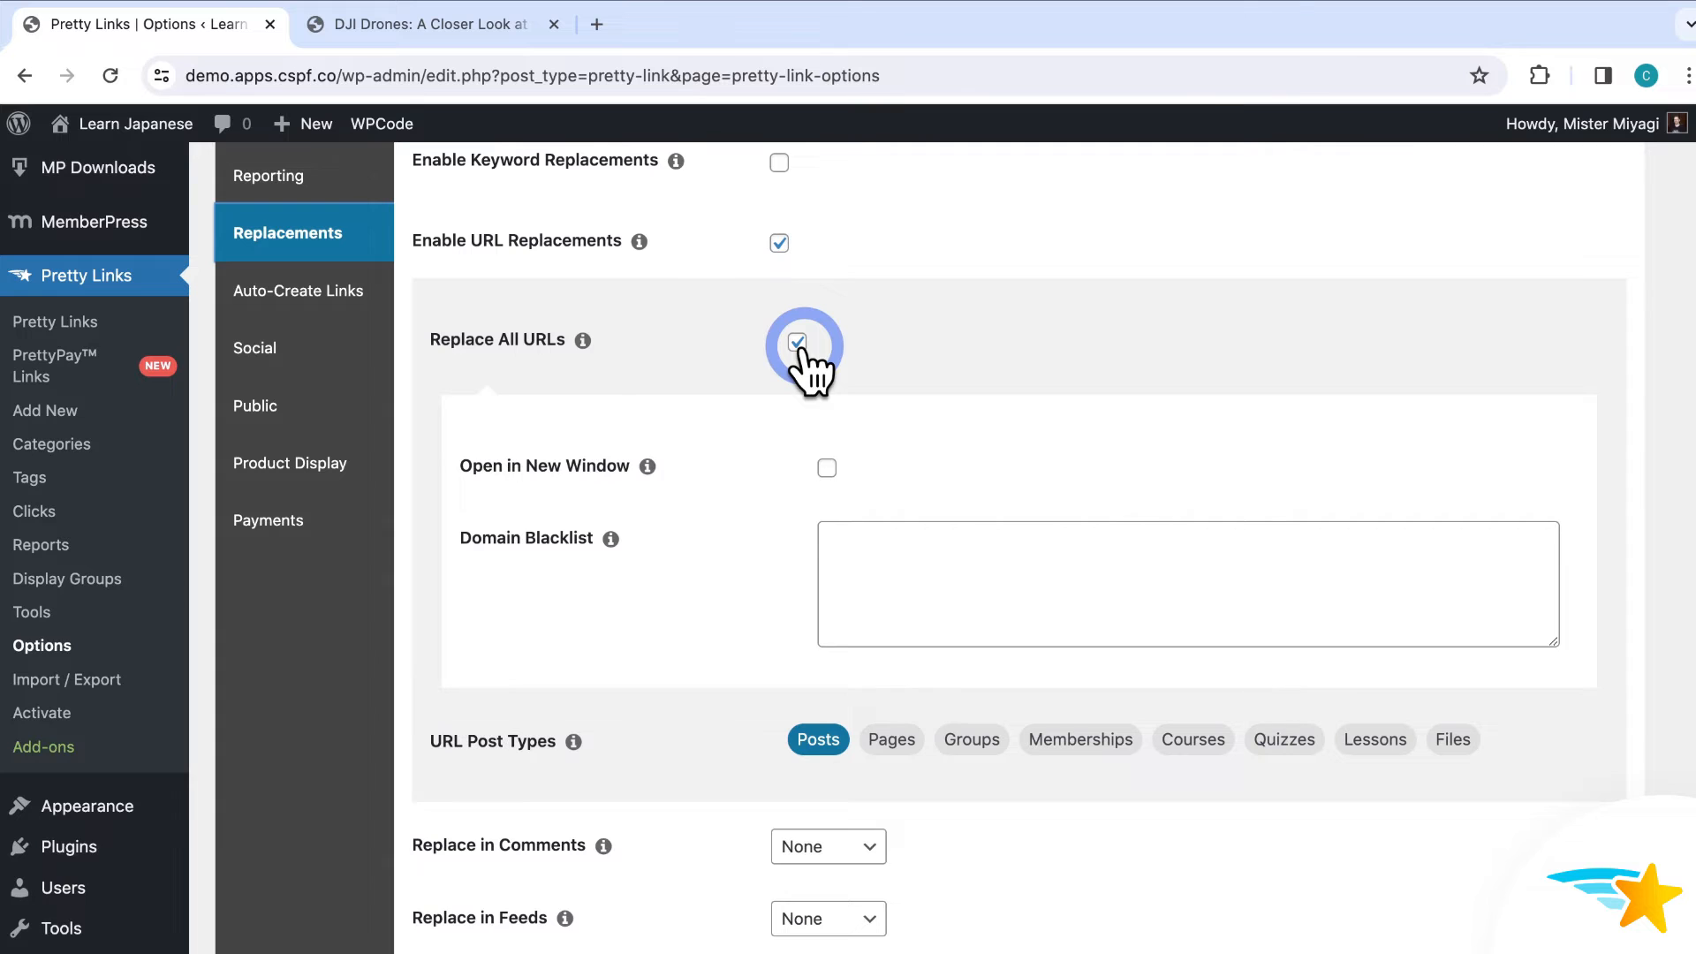
Open the Pro settings of the Kyoto Subscription Box pretty link and read the help note for URL Replacements.
{"action": "left_click", "coordinate": [84, 323]}
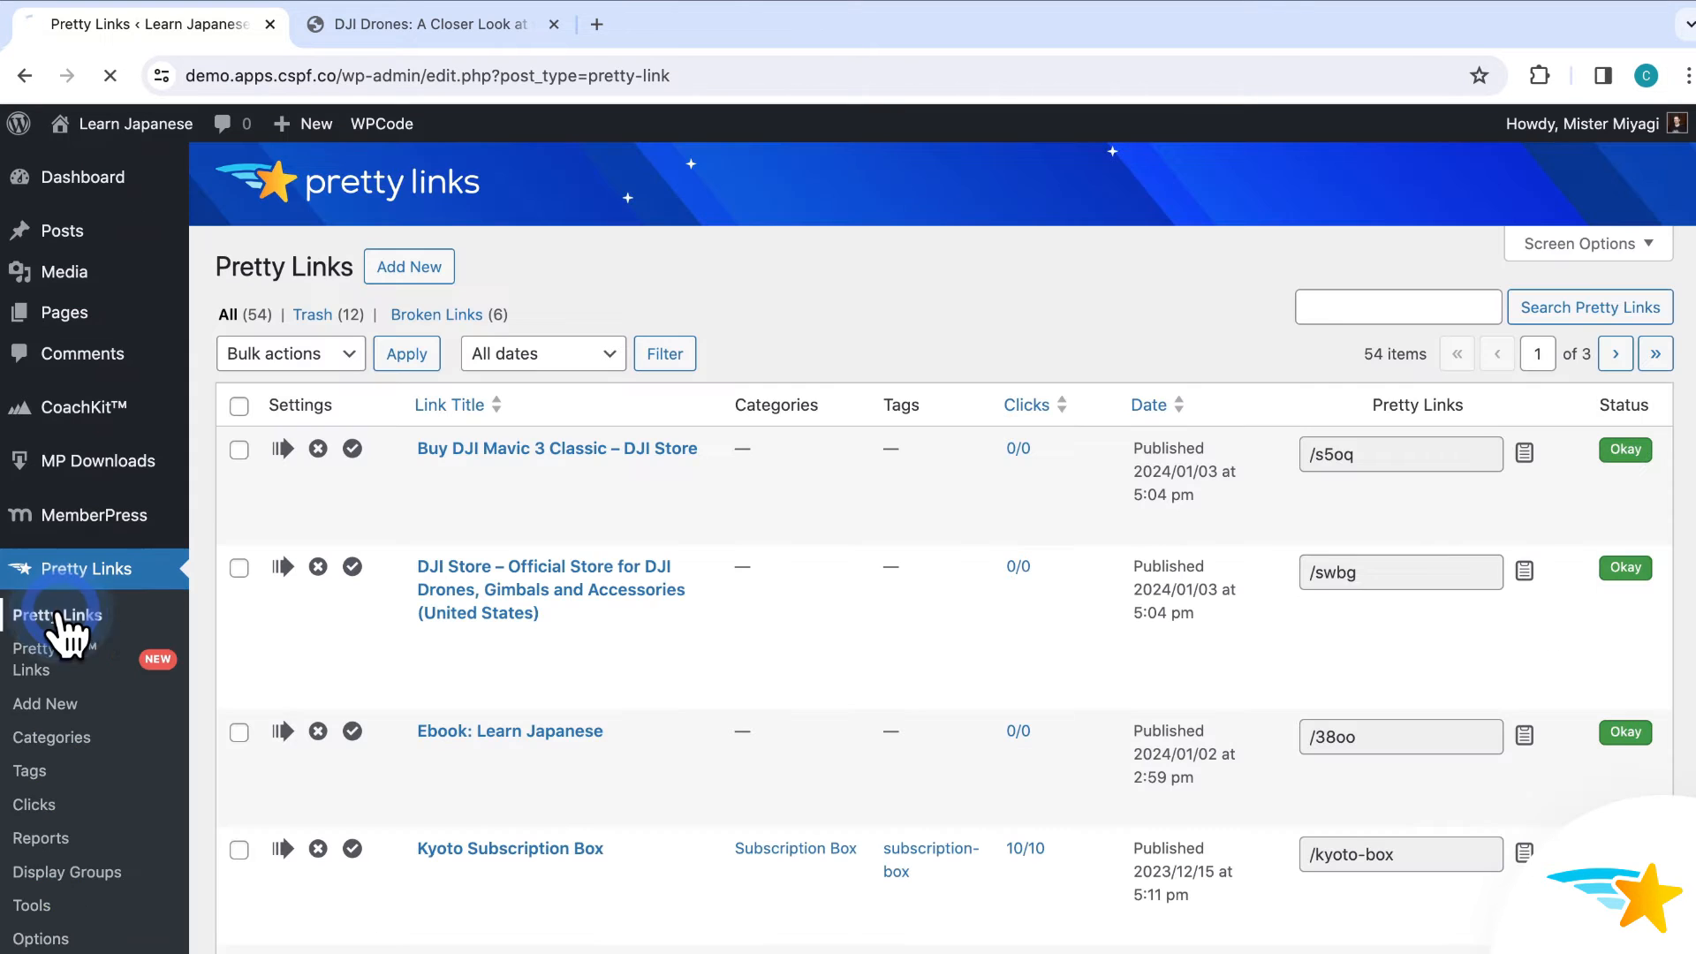
{"action": "left_click", "coordinate": [484, 848]}
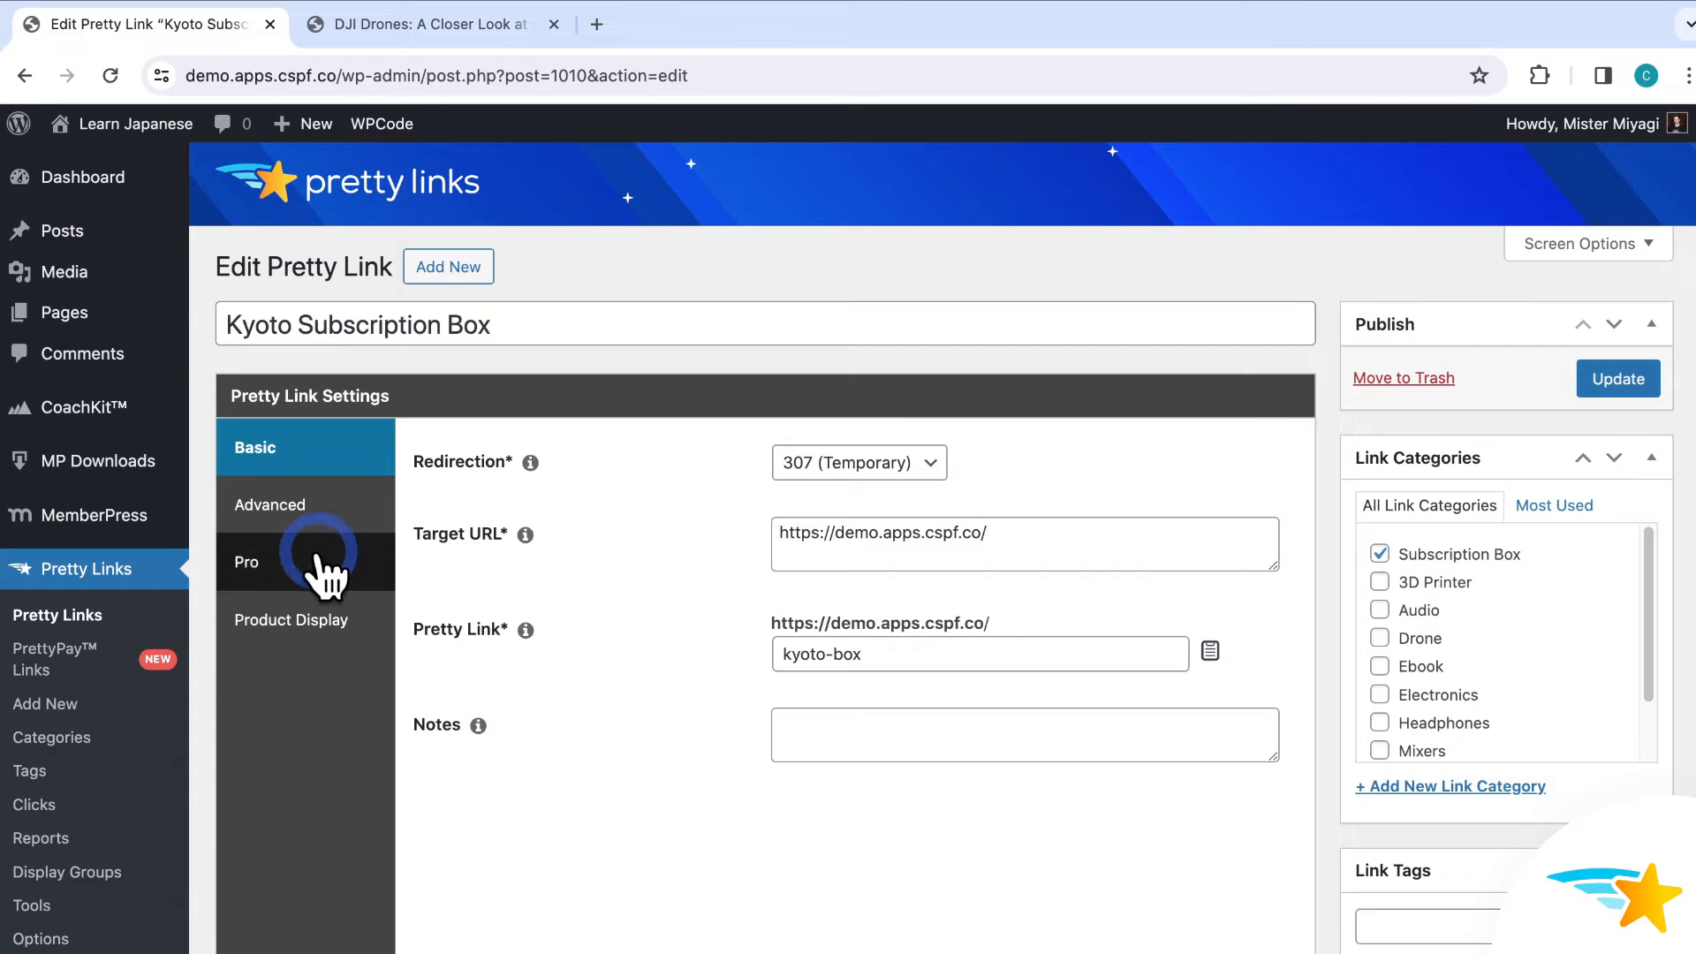
{"action": "left_click", "coordinate": [274, 562]}
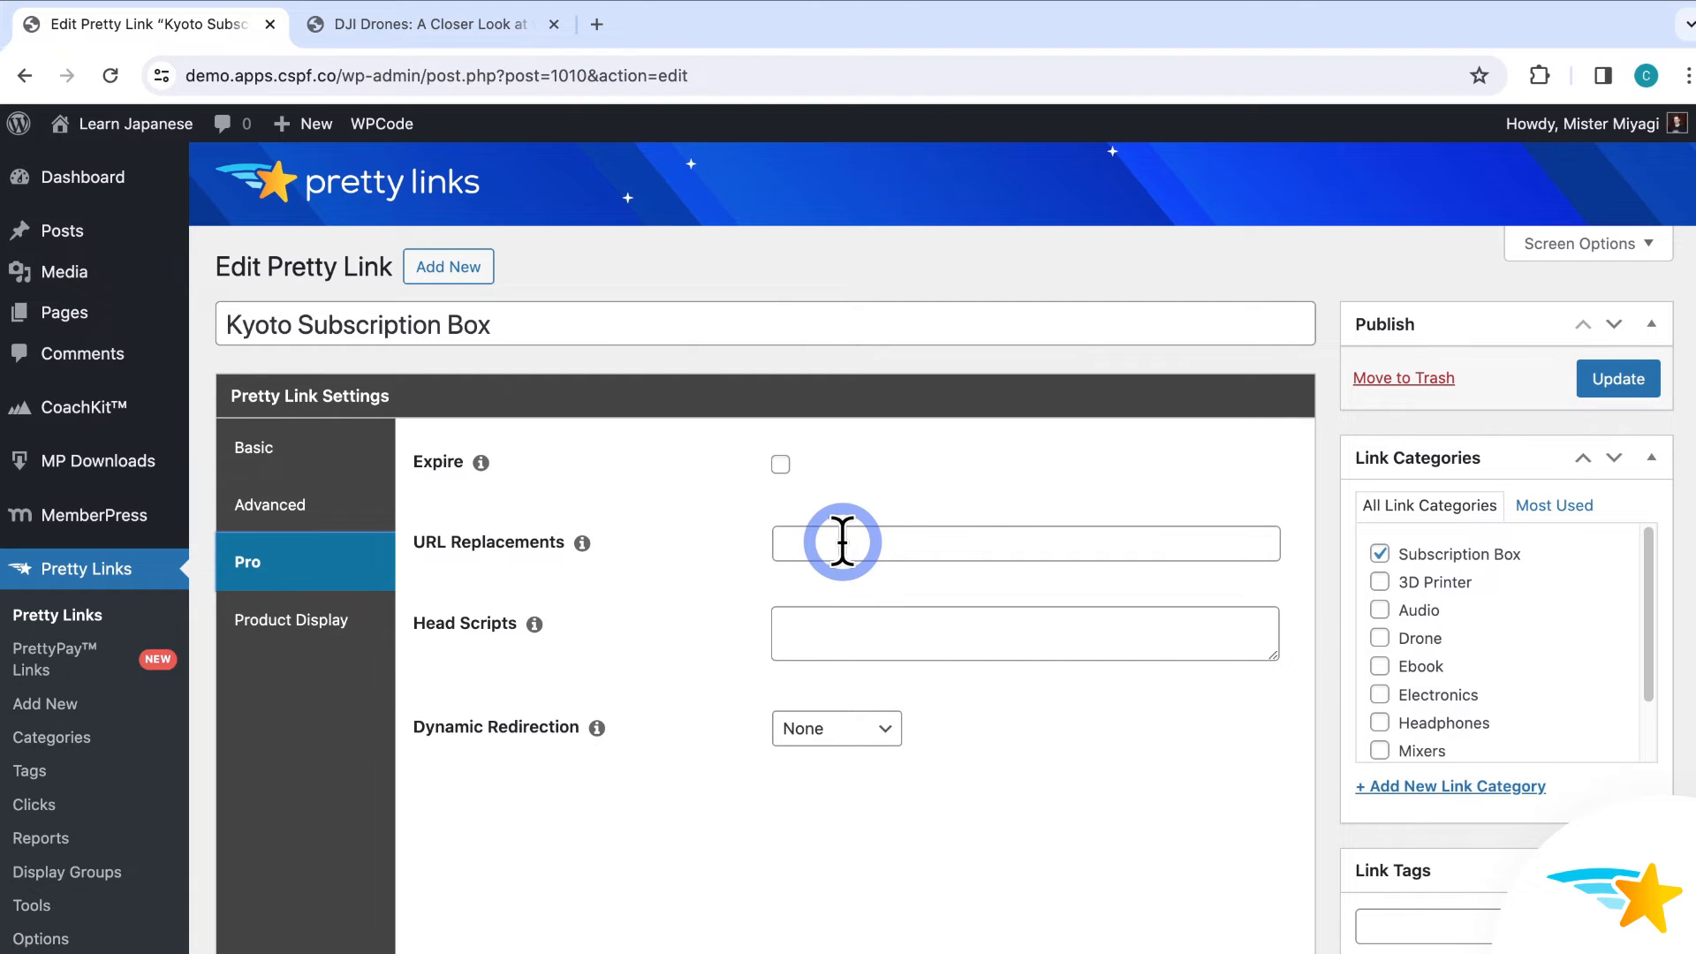
{"action": "mouse_move", "coordinate": [581, 543]}
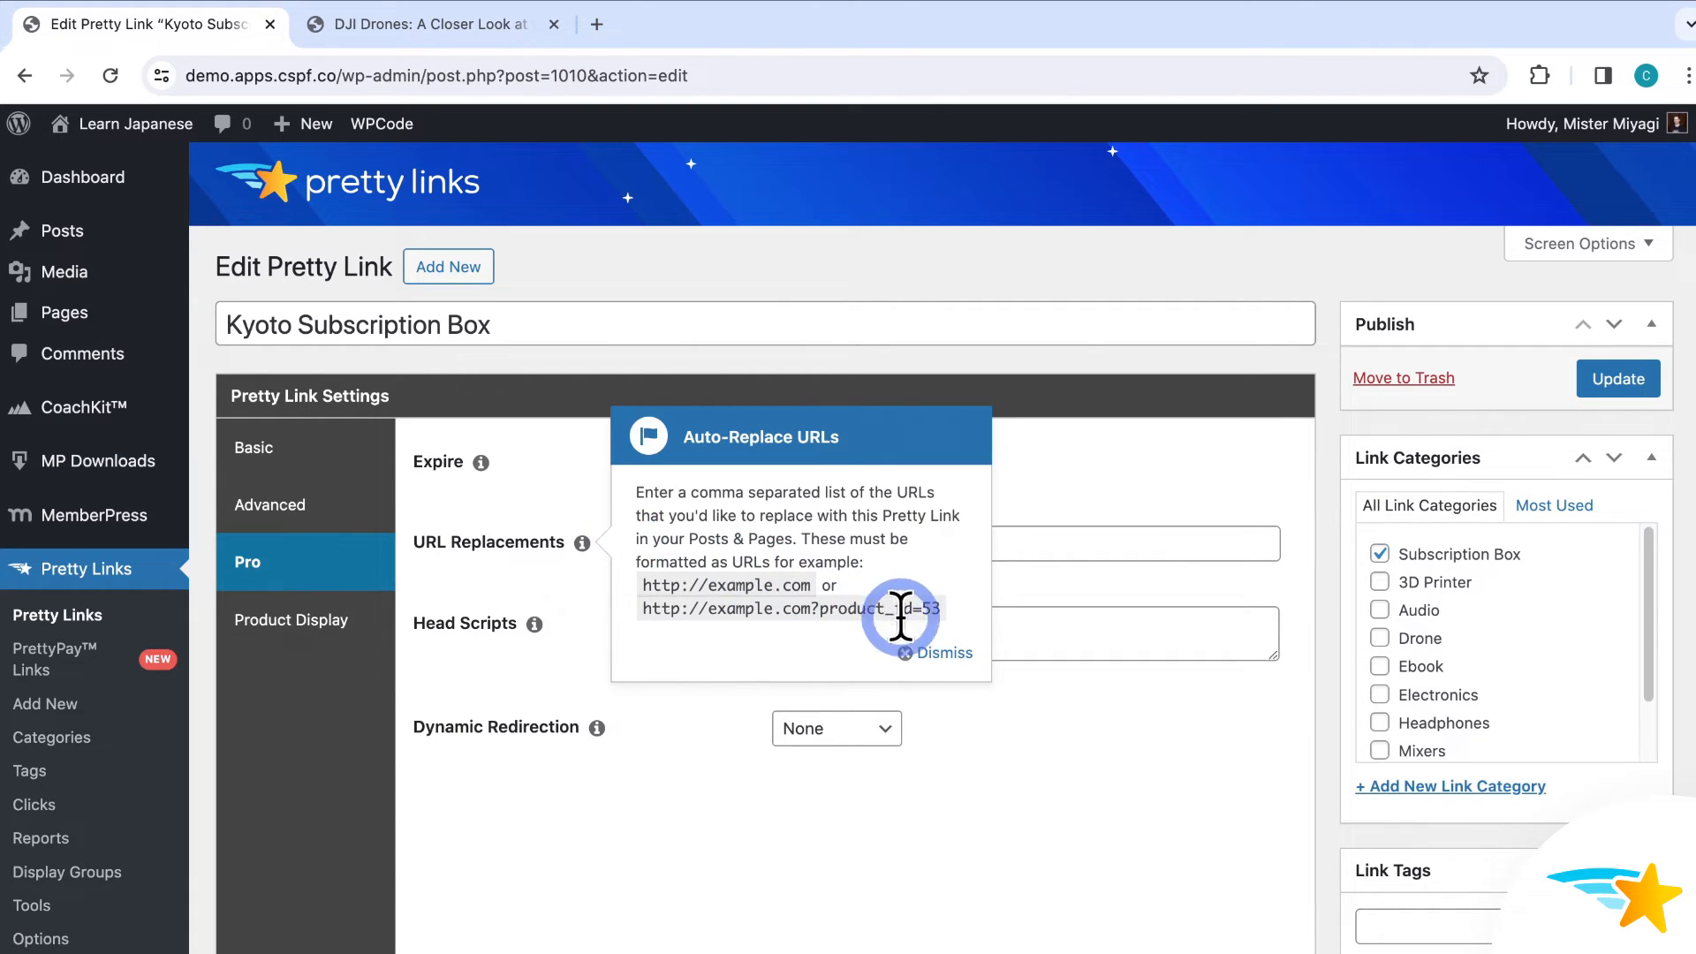
{"action": "left_click", "coordinate": [943, 653]}
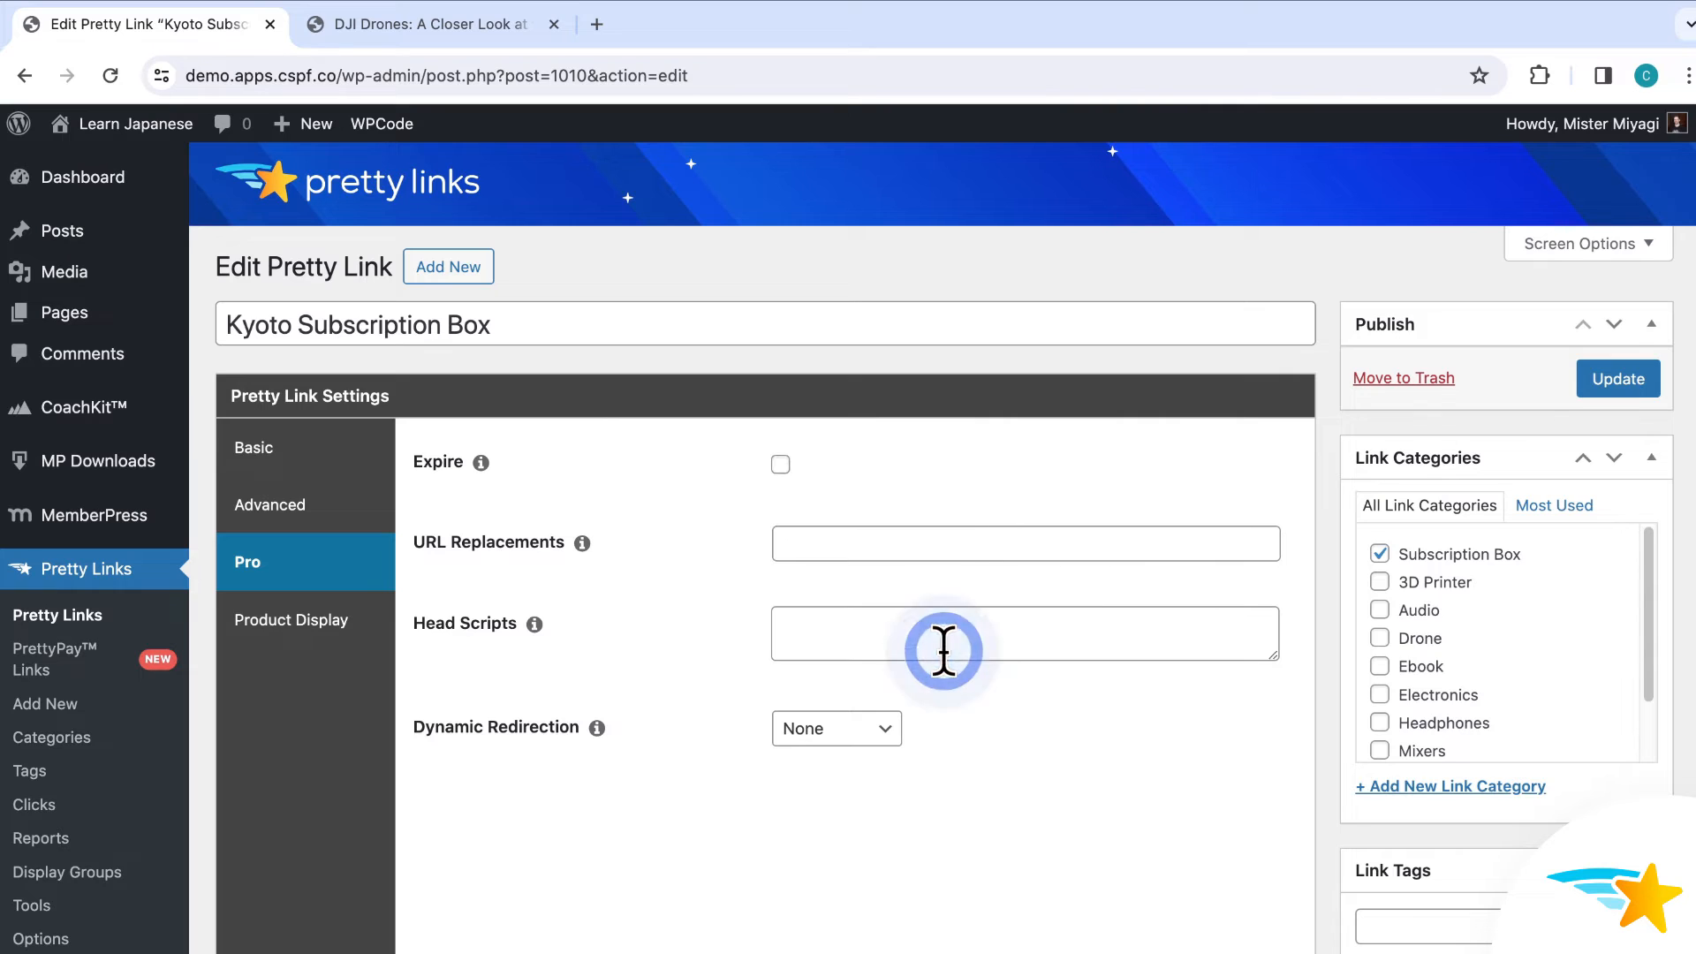
{"action": "left_click", "coordinate": [900, 545]}
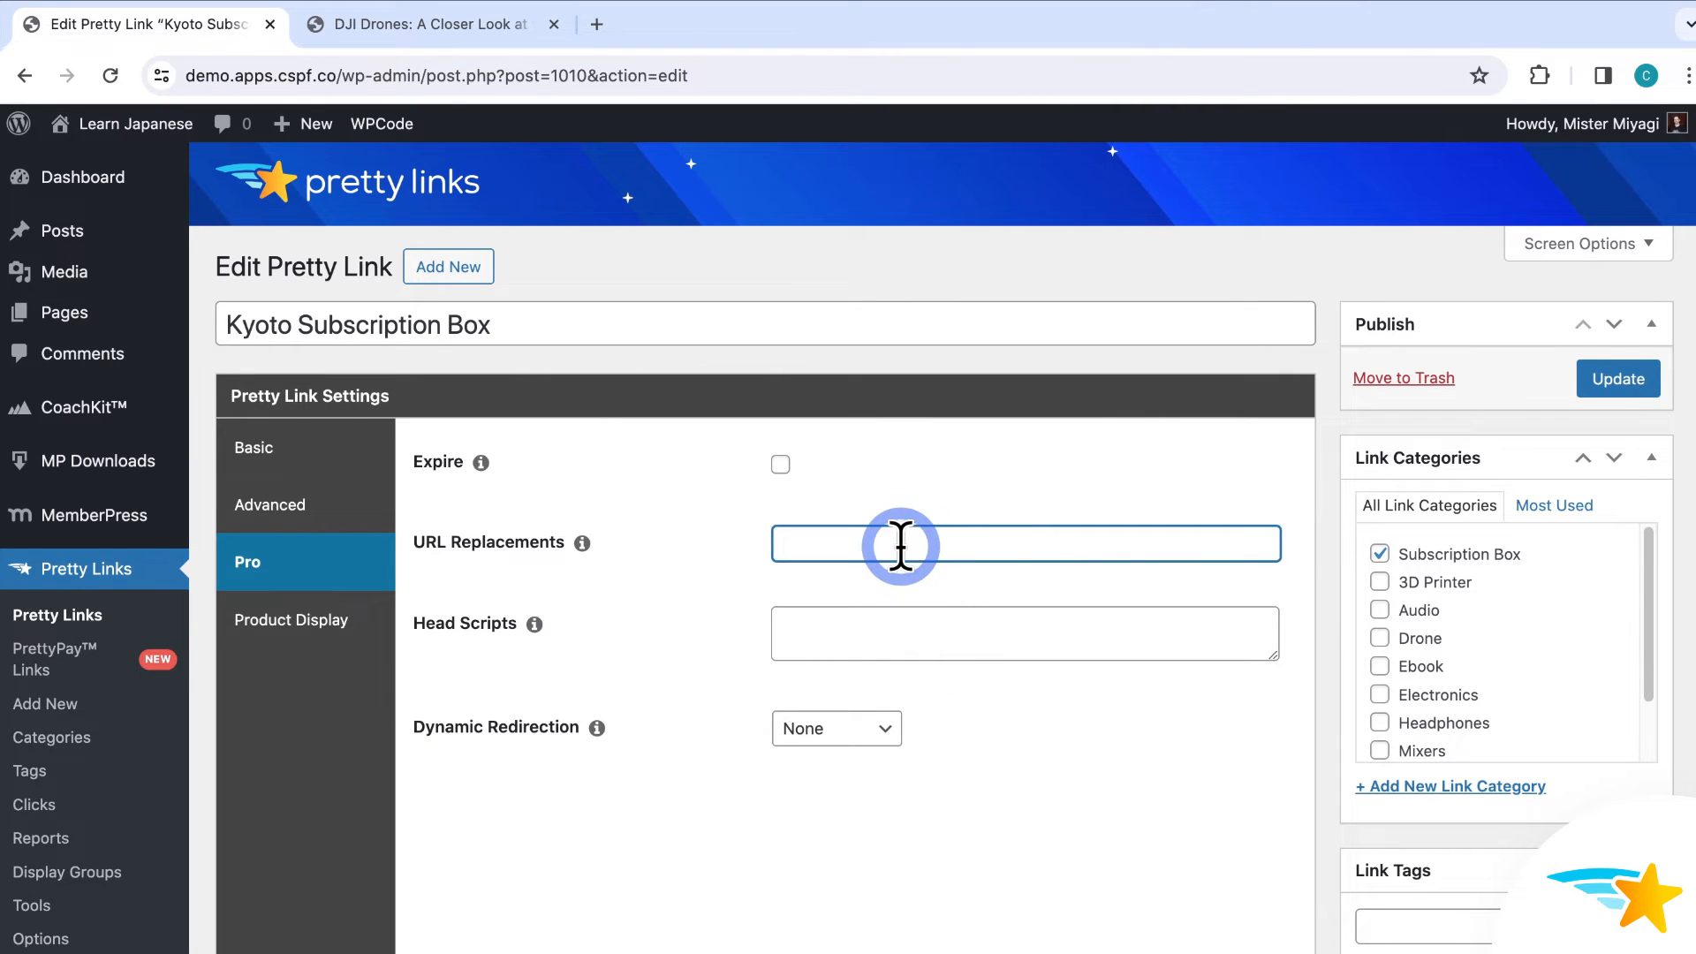
{"action": "type", "text": "http://www.yahoo.com"}
{"action": "left_click", "coordinate": [1057, 510]}
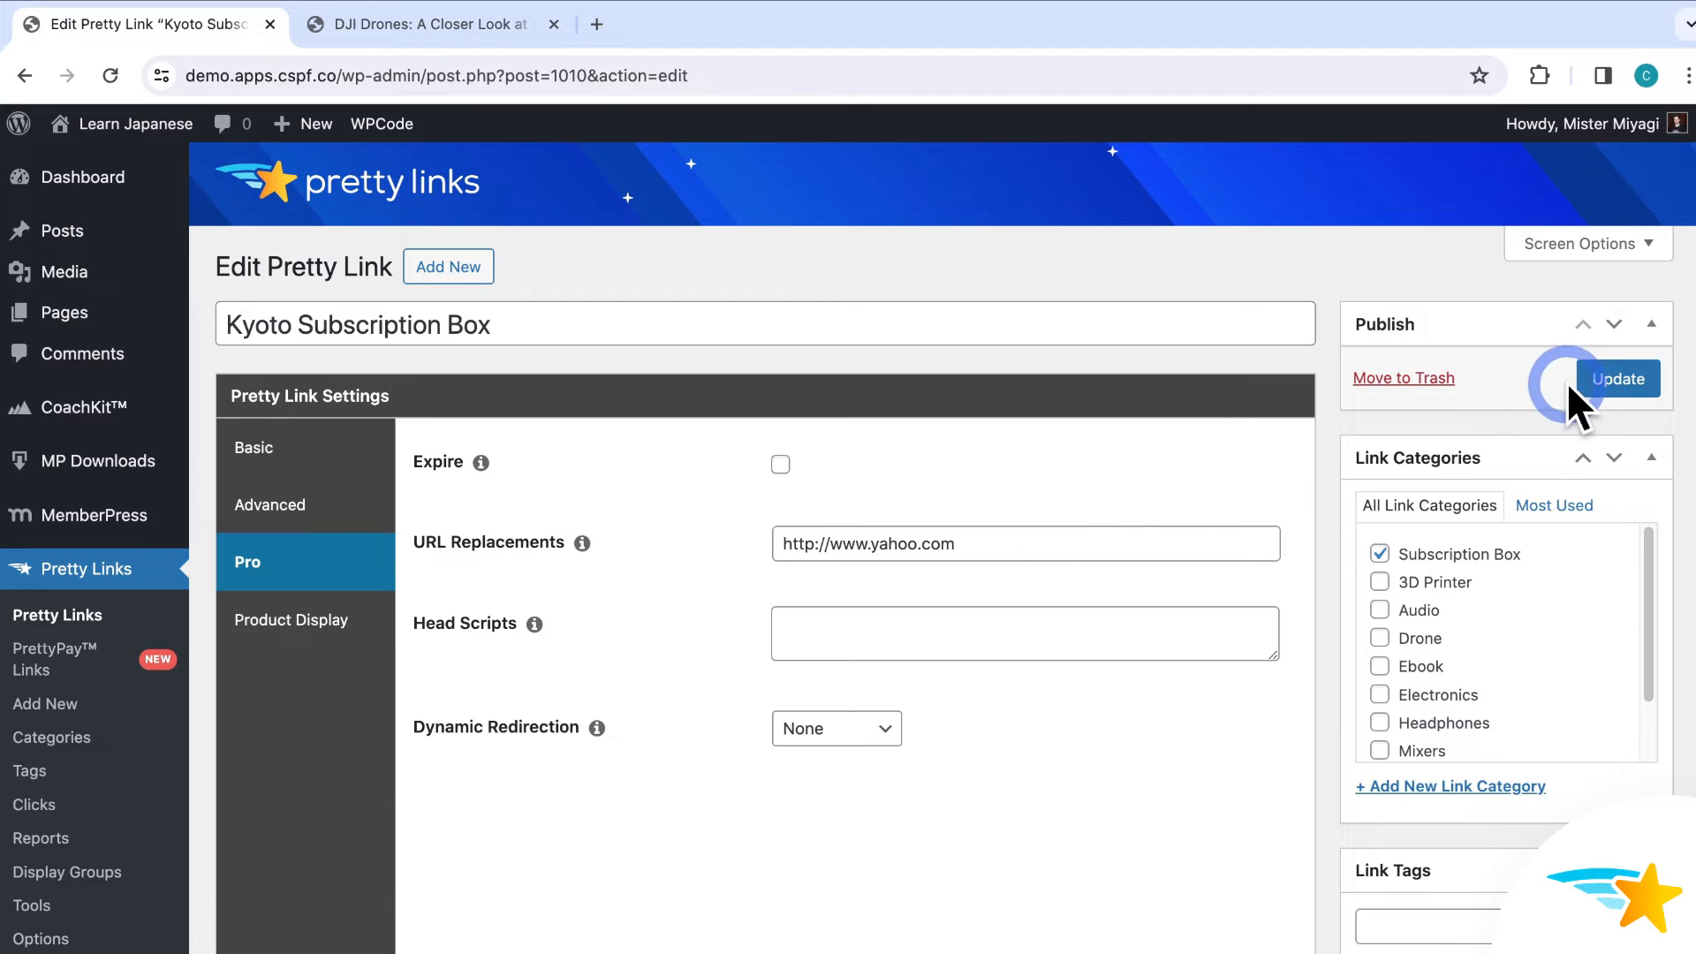
{"action": "left_click", "coordinate": [1595, 381]}
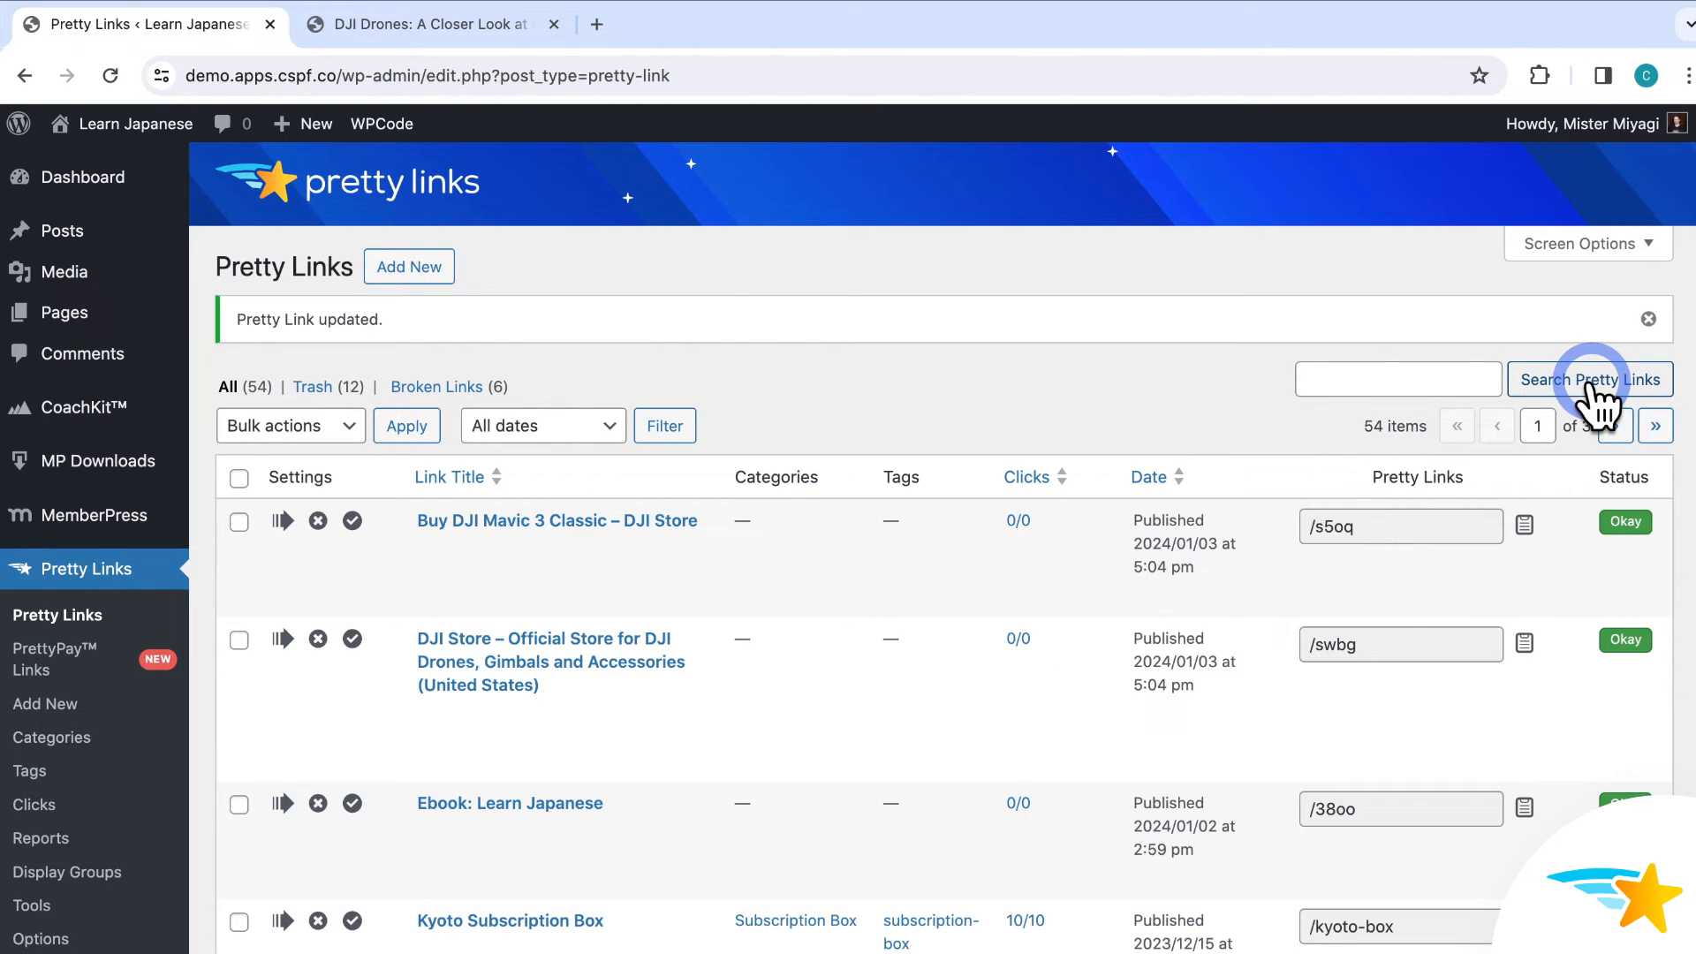
Create a new post titled "Japanese Subscription Boxes" and paste the prepared article text as its body.
{"action": "left_click", "coordinate": [67, 232]}
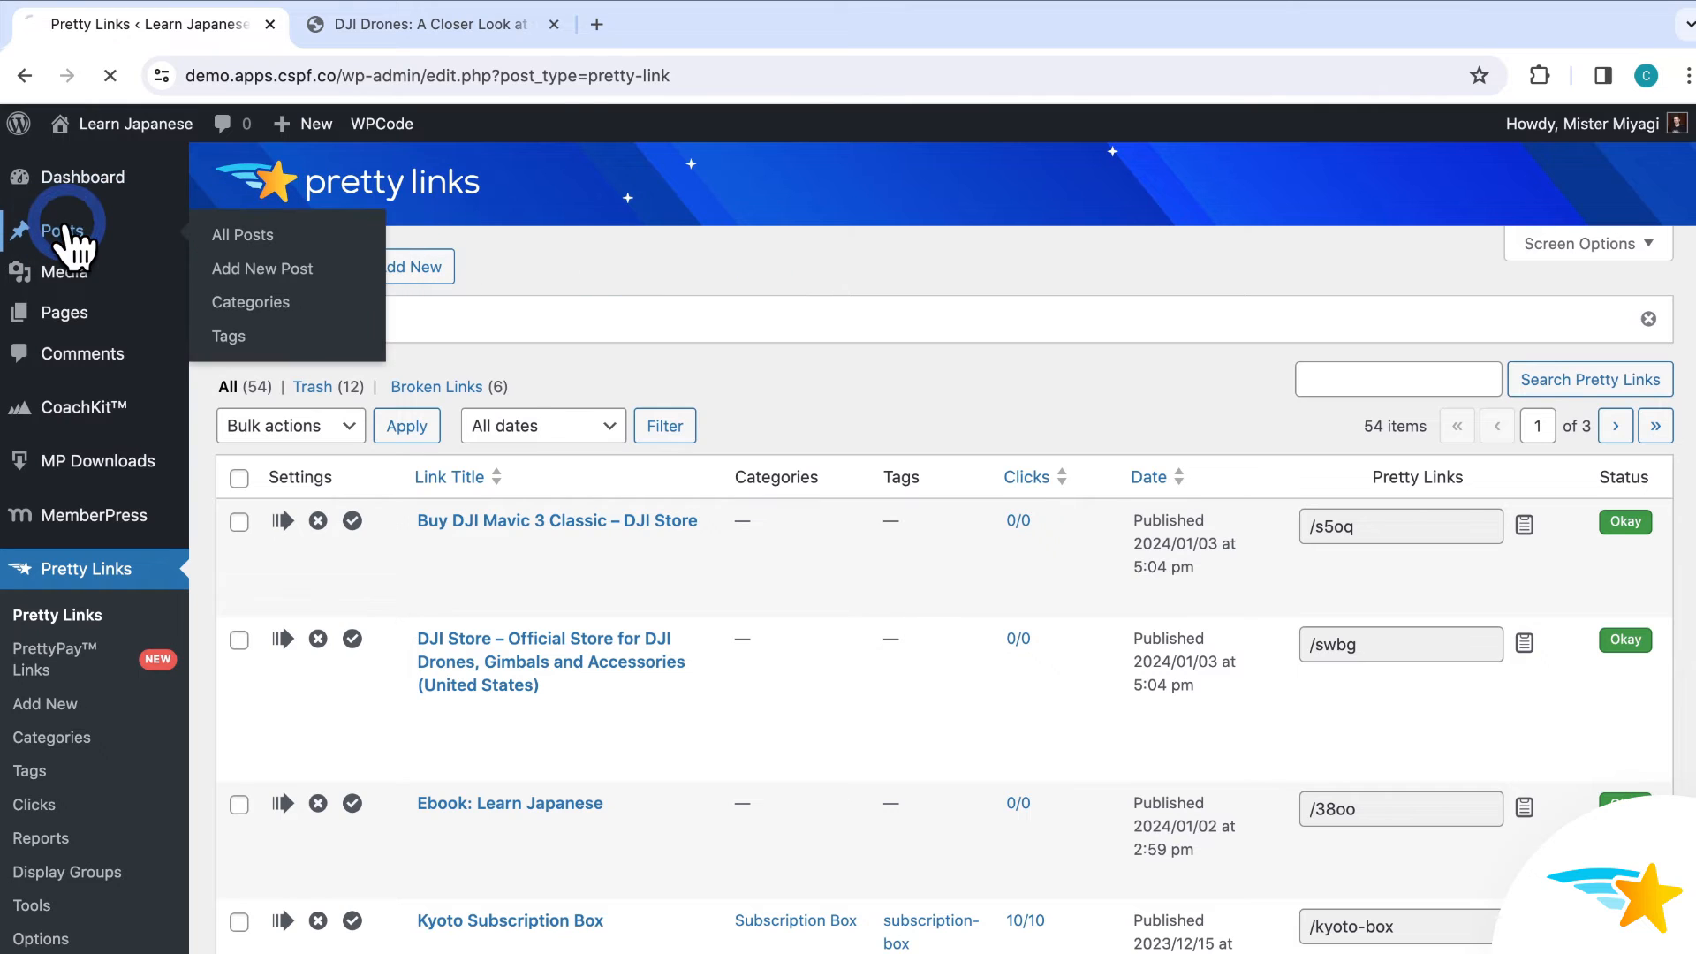
{"action": "left_click", "coordinate": [338, 183]}
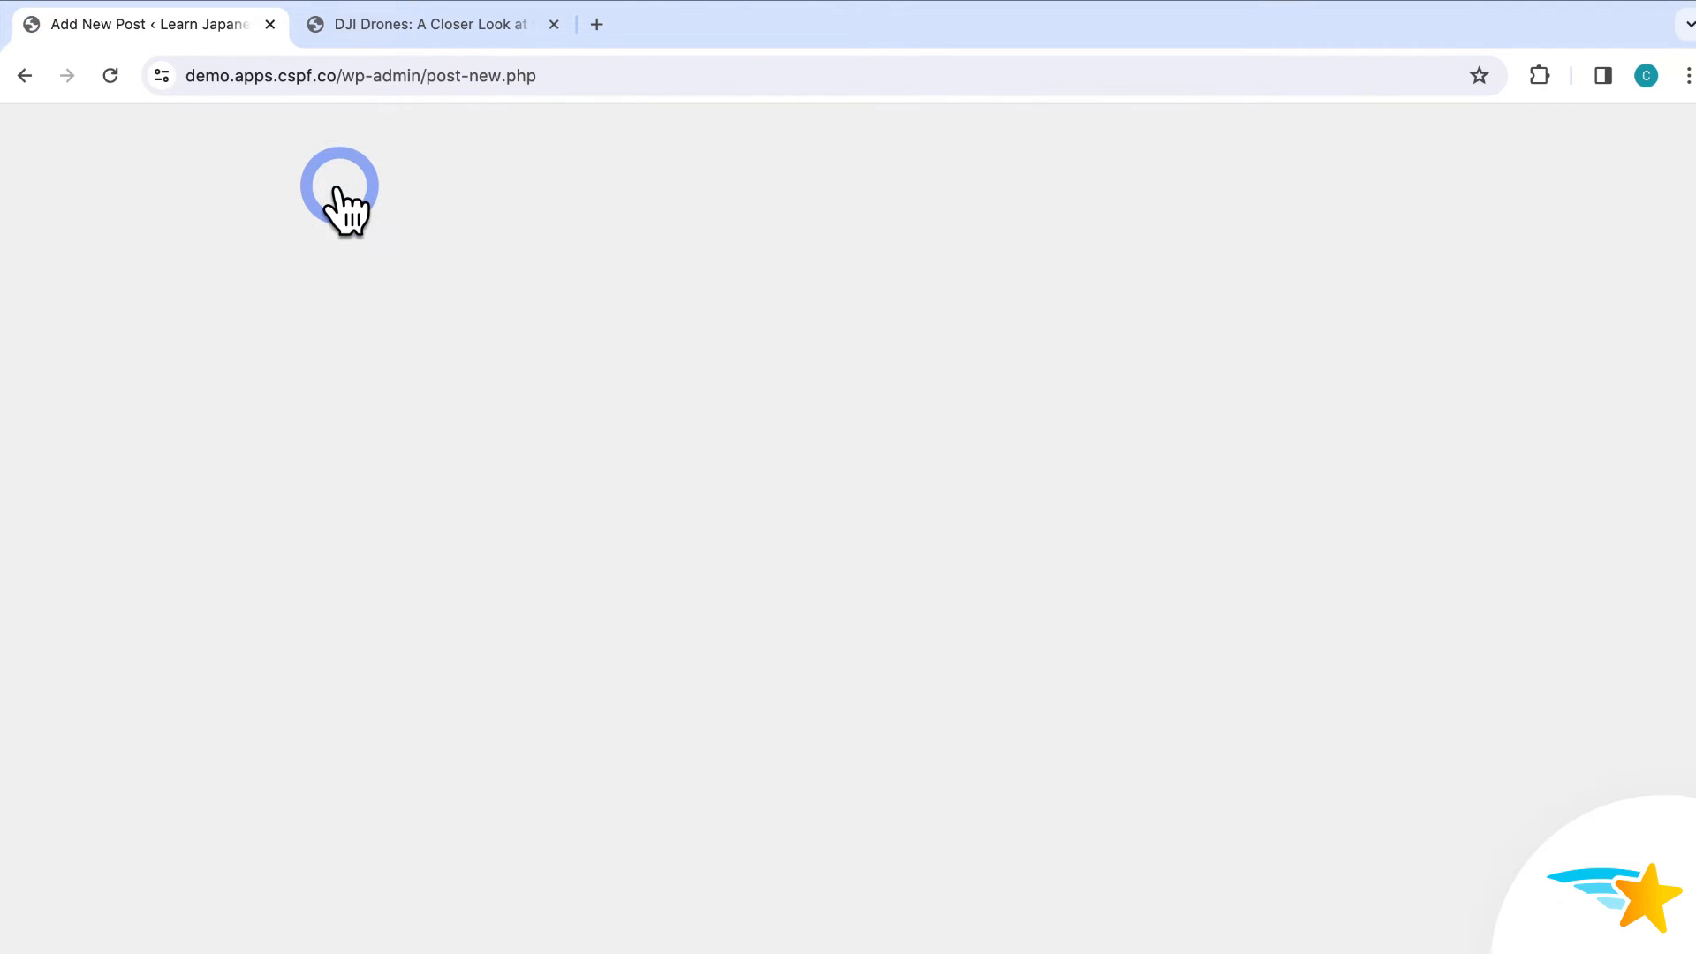
{"action": "type", "text": "Japanese Su"}
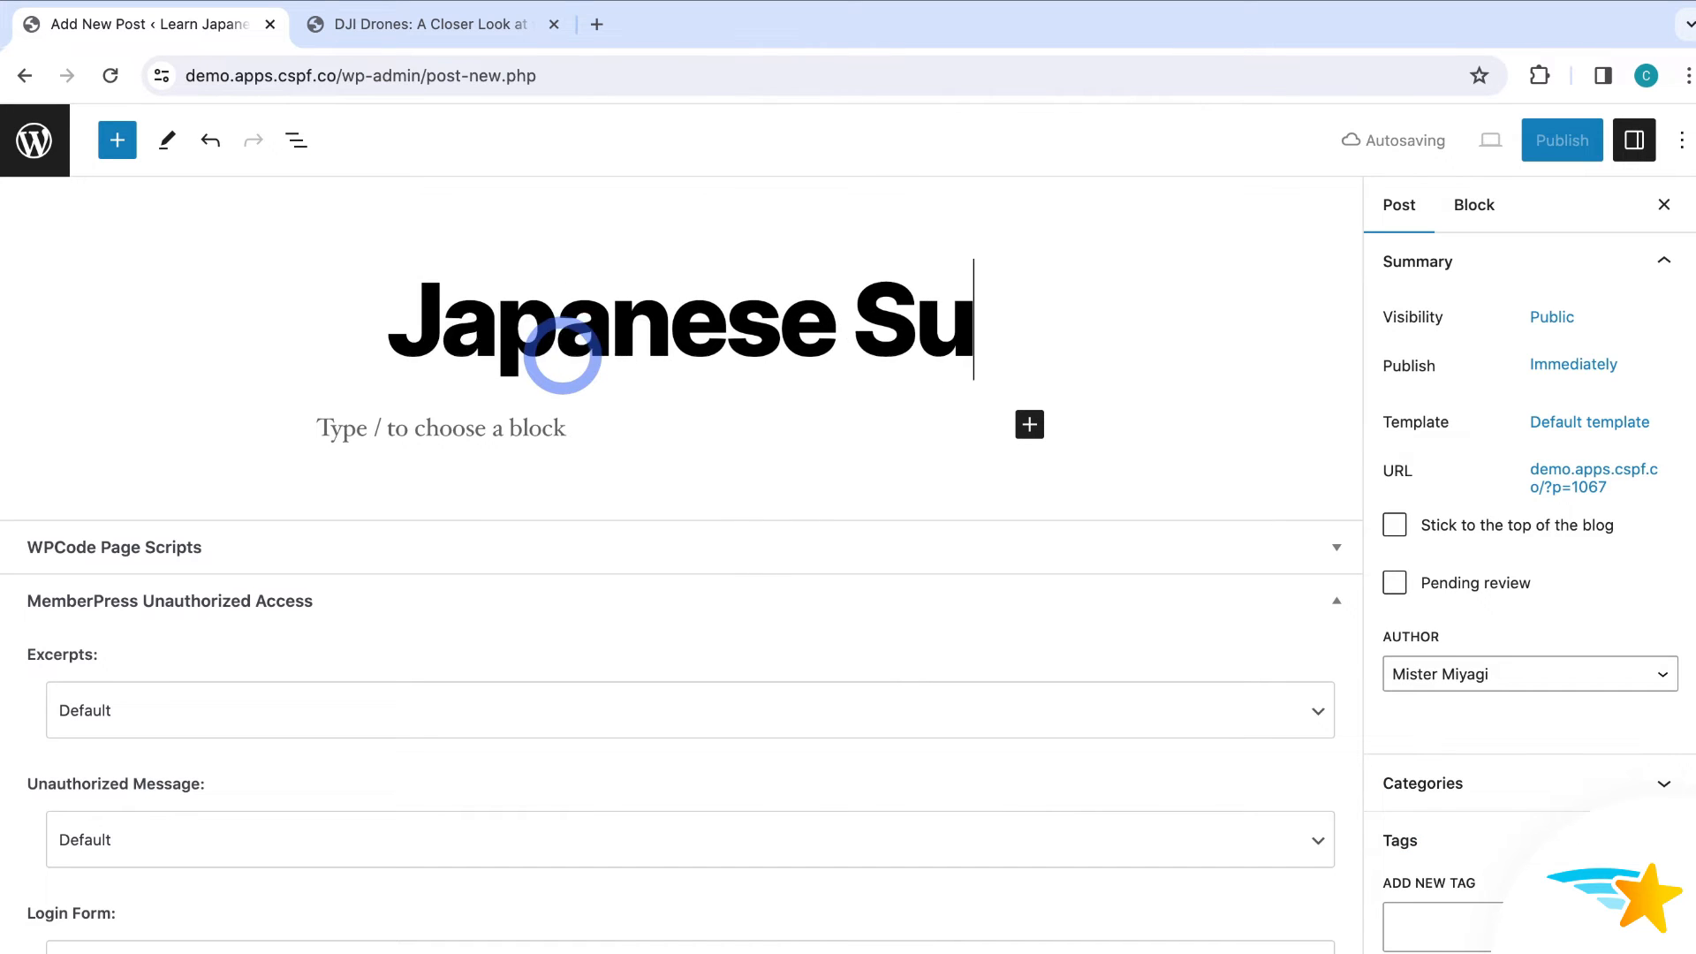
{"action": "type", "text": "bscription Boxes"}
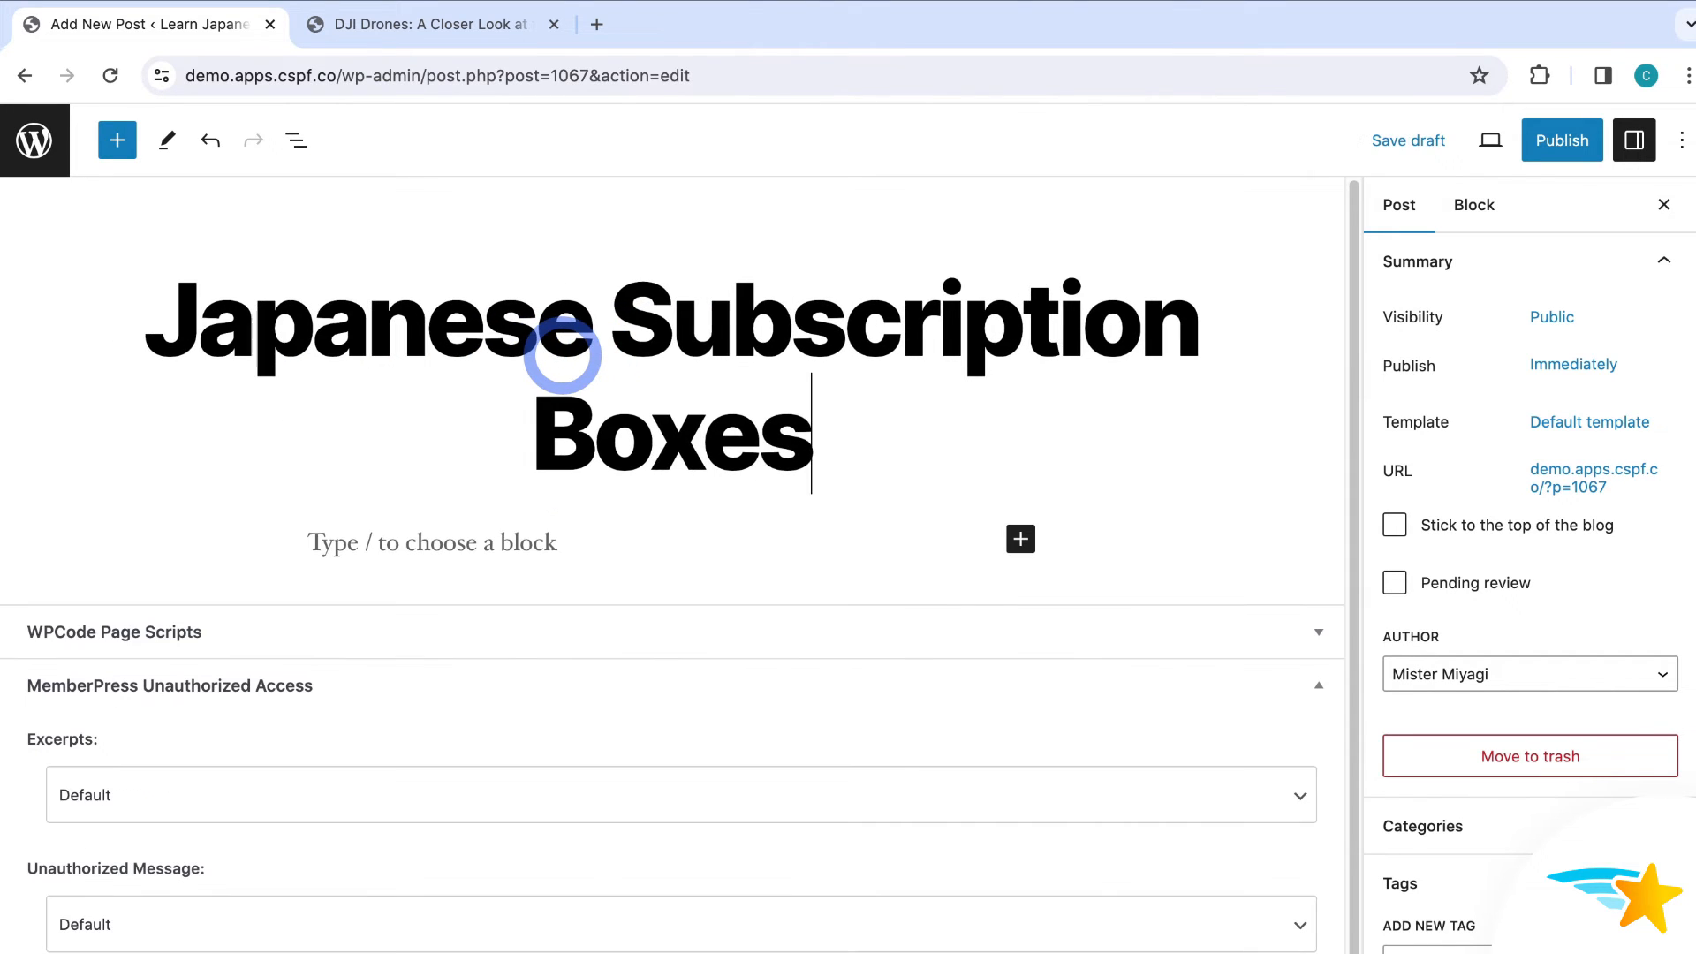
{"action": "left_click", "coordinate": [565, 541]}
{"action": "key", "text": "super+v"}
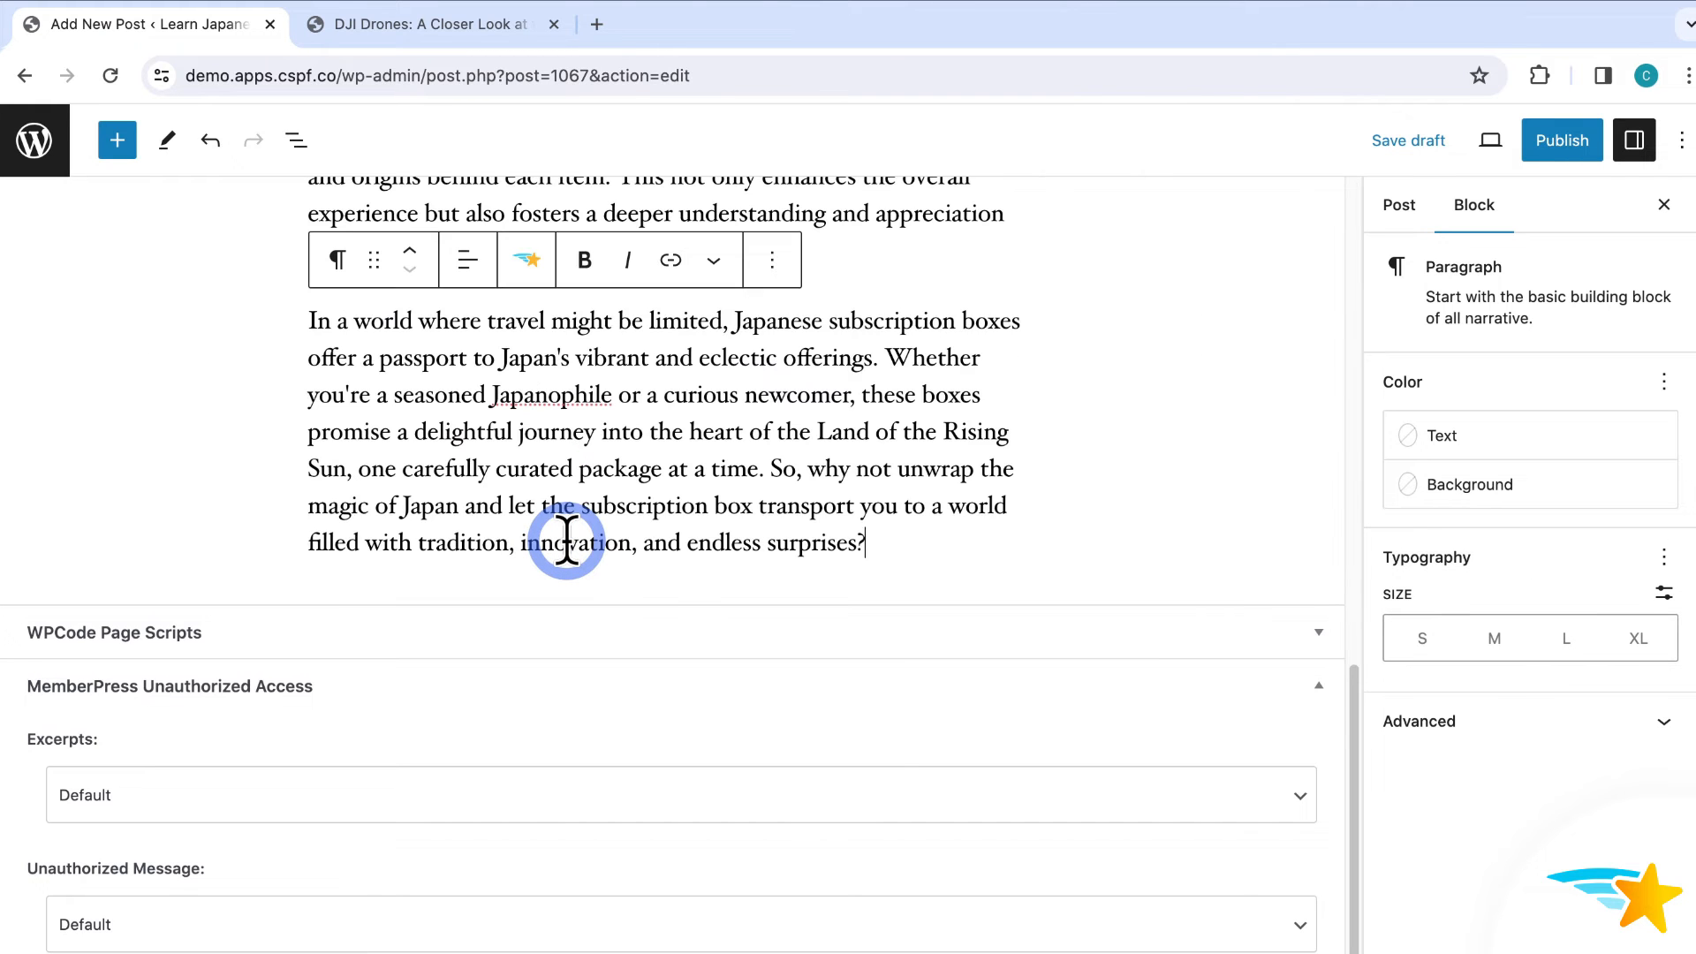
{"action": "scroll", "coordinate": [866, 575], "scroll_direction": "up", "scroll_amount": 10}
{"action": "scroll", "coordinate": [1007, 645], "scroll_direction": "up", "scroll_amount": 1}
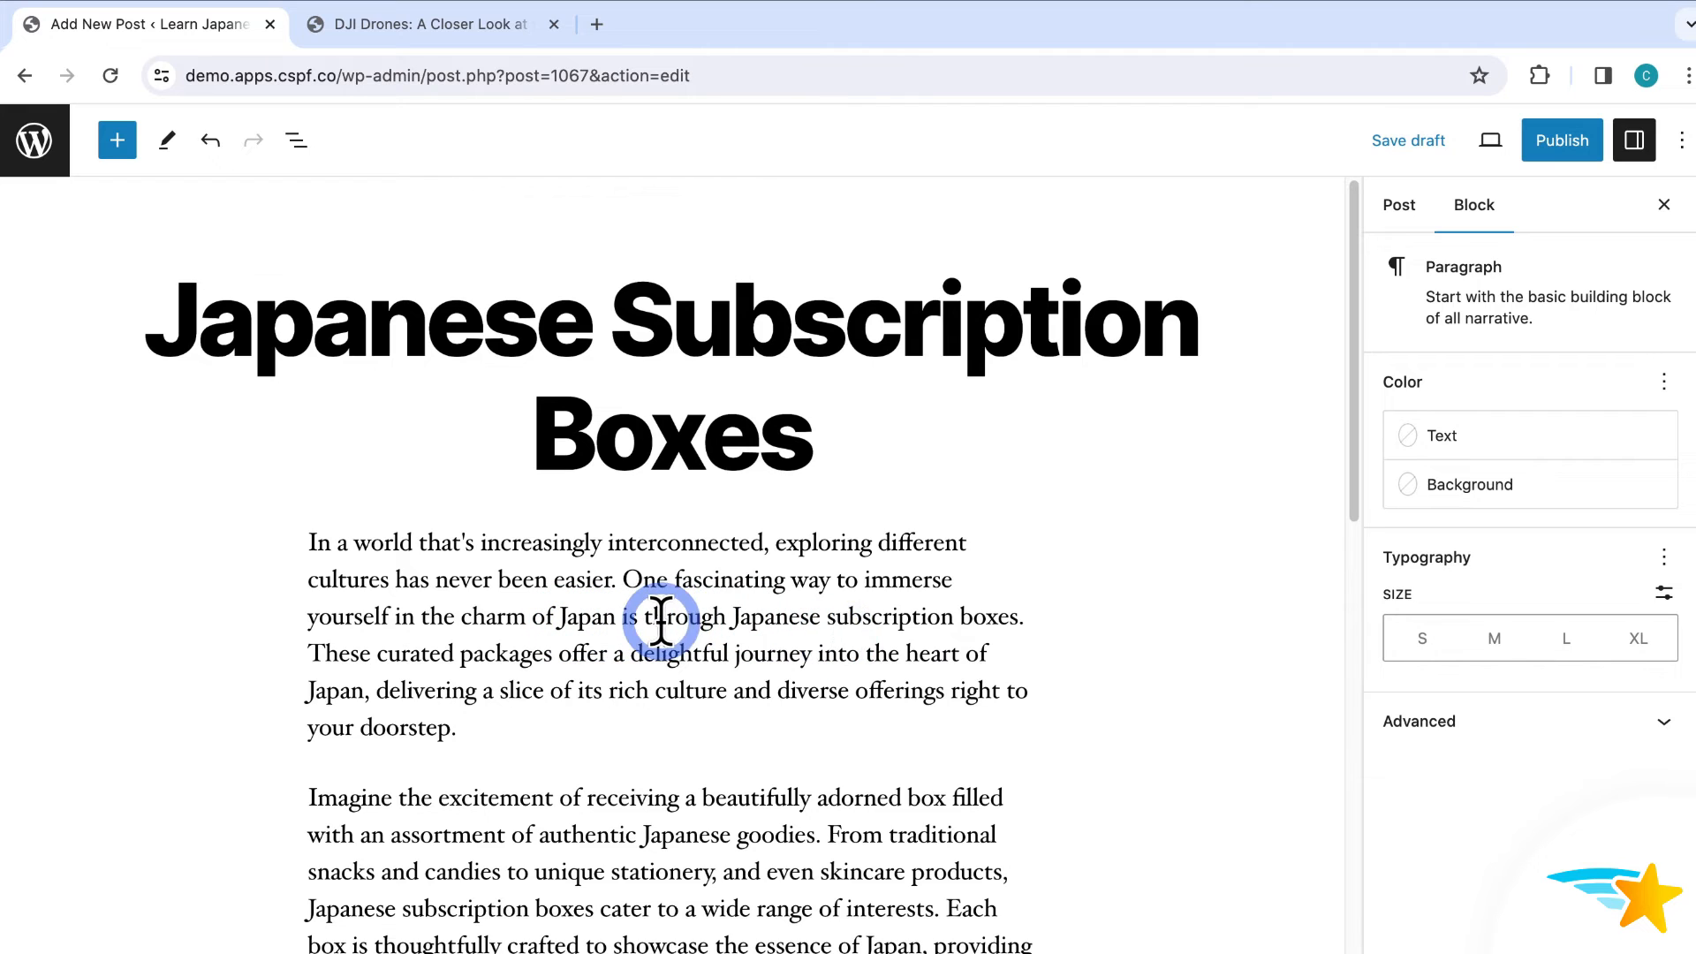
{"action": "left_click_drag", "start_coordinate": [733, 616], "coordinate": [1017, 617]}
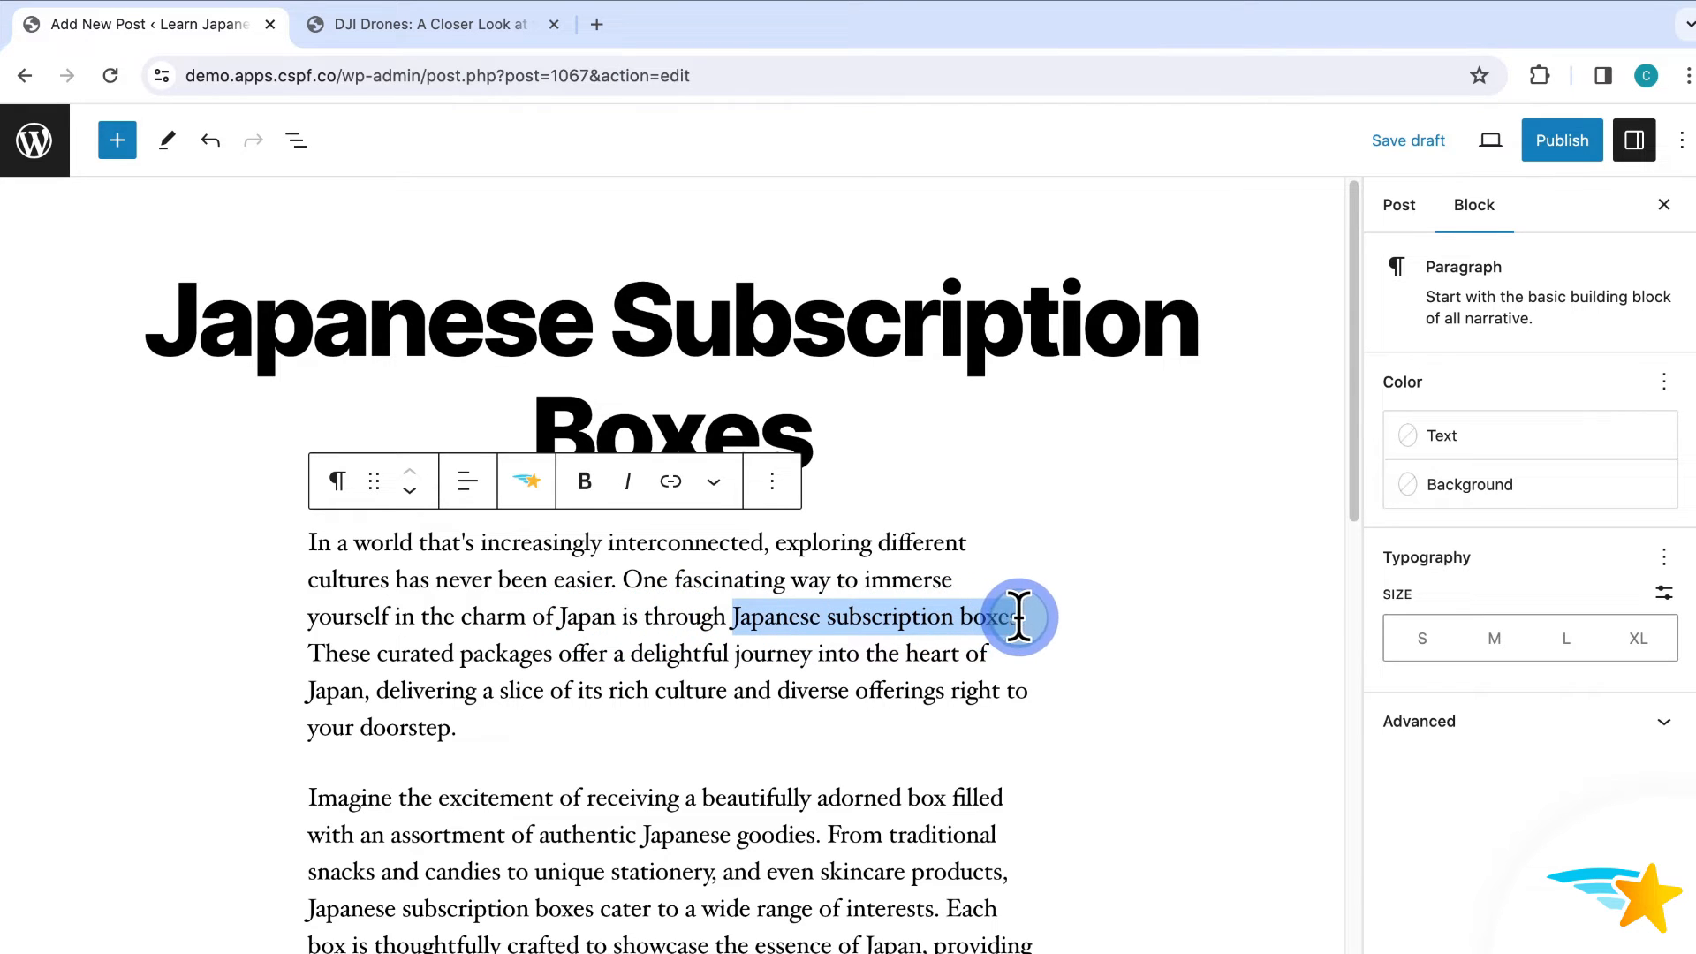
{"action": "left_click", "coordinate": [673, 482]}
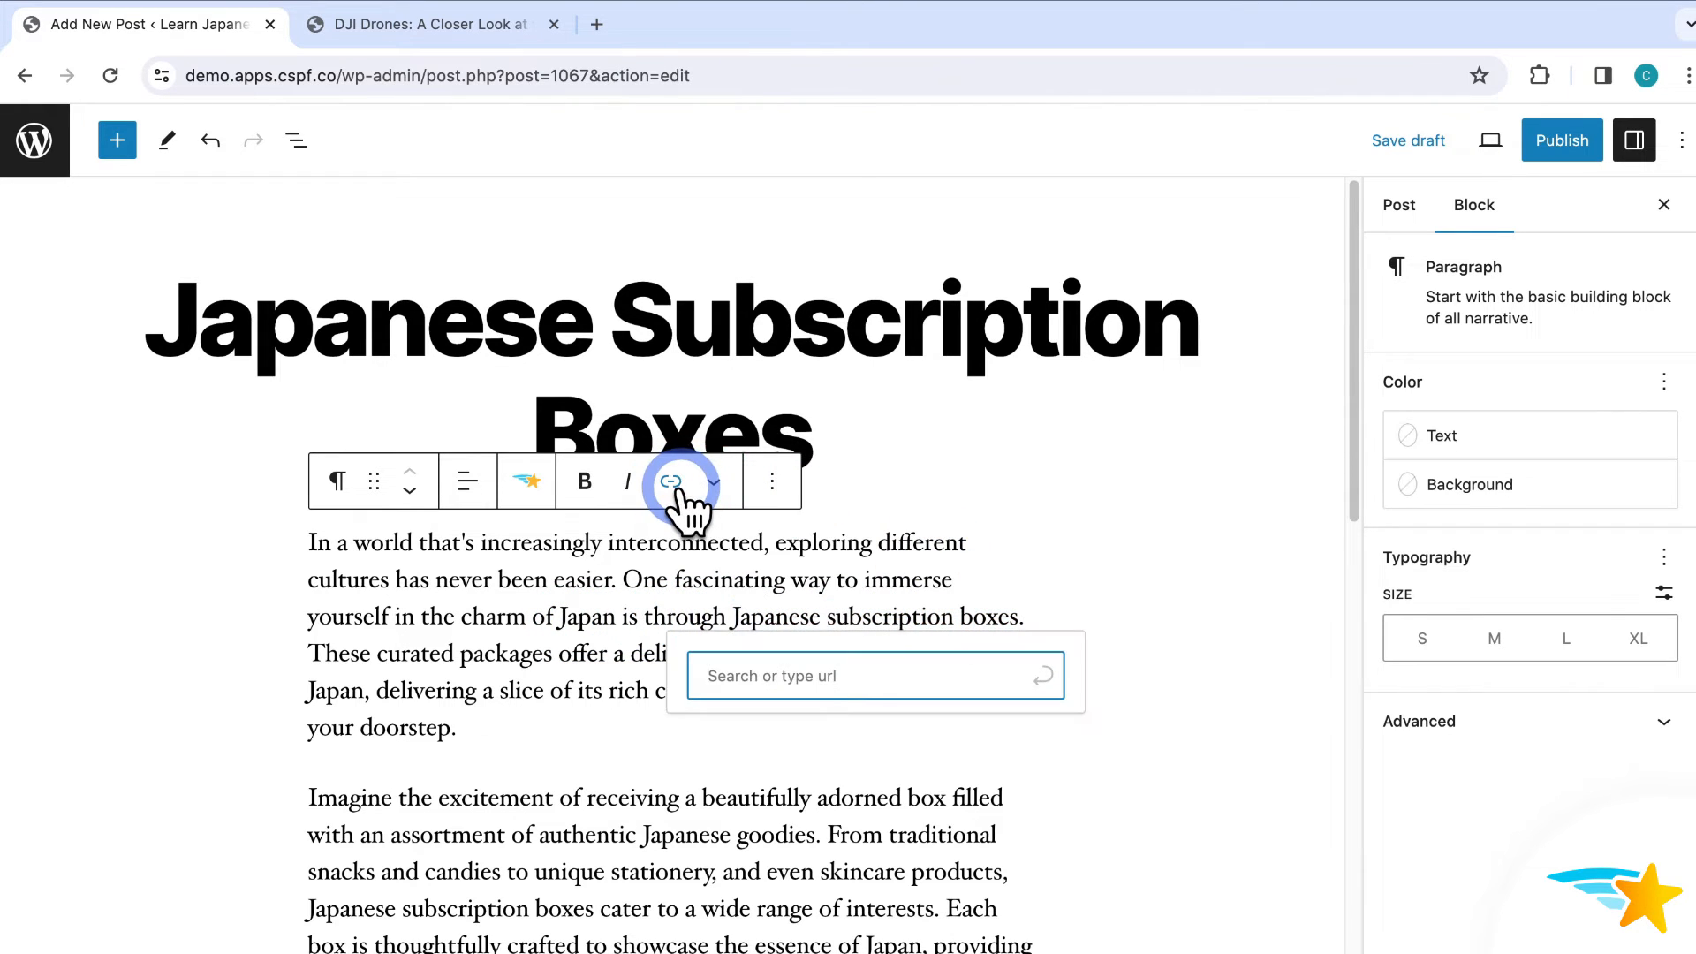
{"action": "type", "text": "http://"}
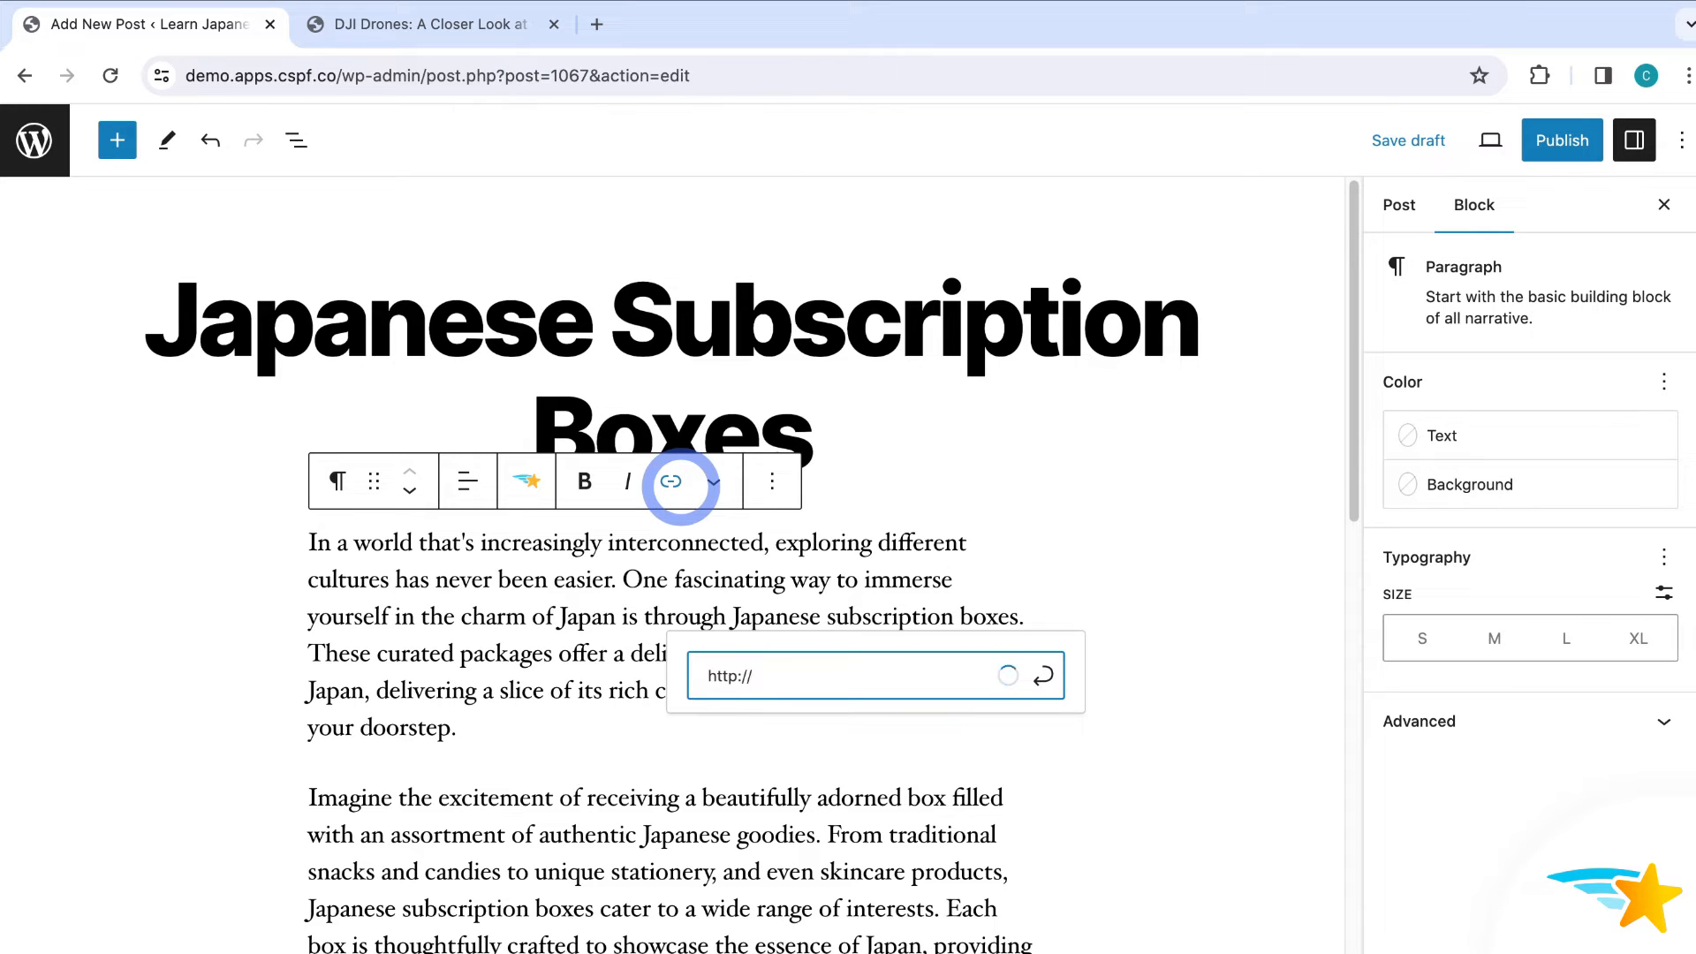
{"action": "type", "text": "www.ebay.com"}
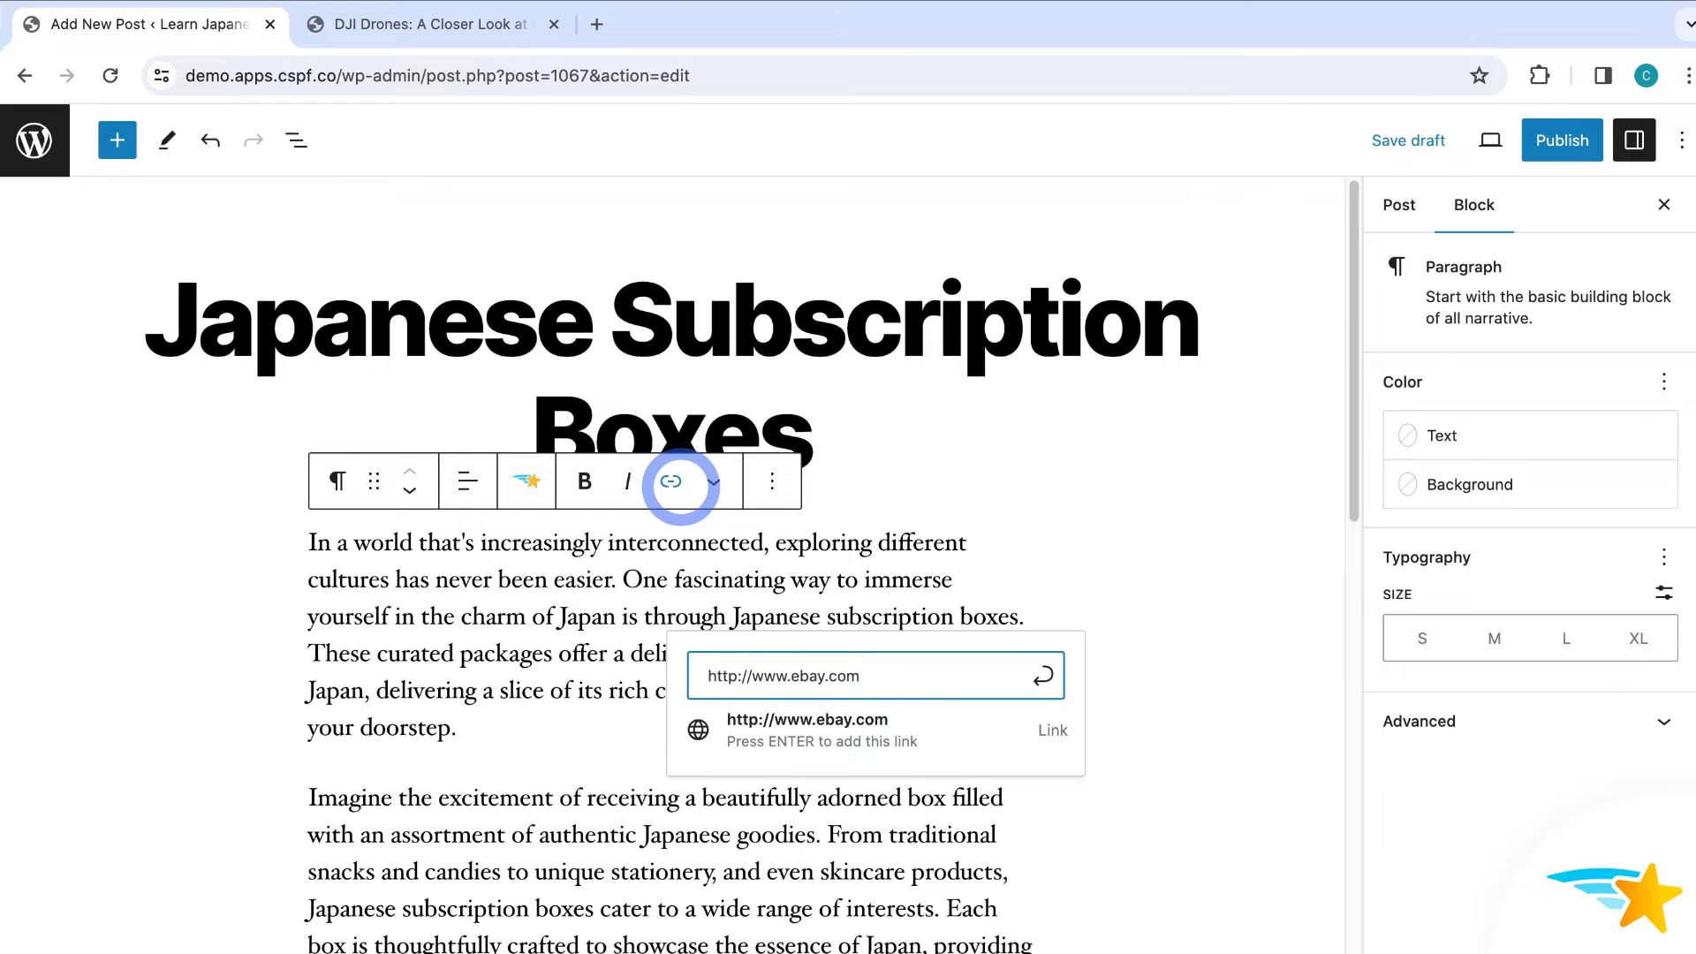
{"action": "key", "text": "Return"}
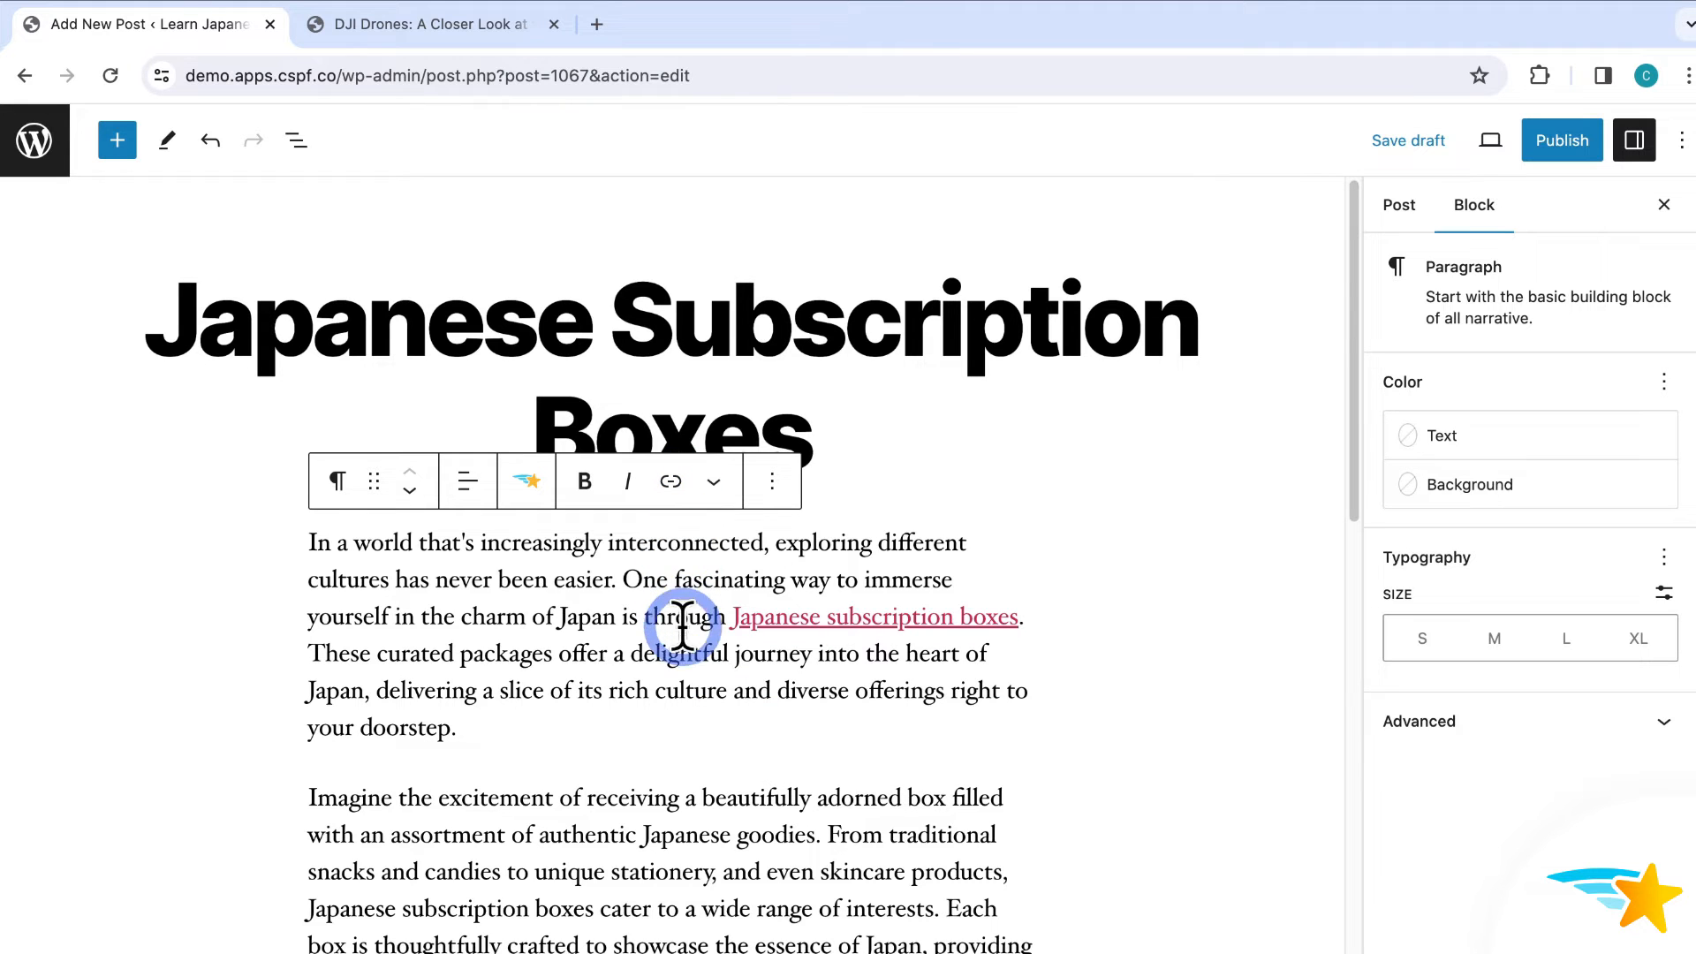
{"action": "scroll", "coordinate": [709, 660], "scroll_direction": "down", "scroll_amount": 1}
{"action": "scroll", "coordinate": [709, 660], "scroll_direction": "down", "scroll_amount": 1}
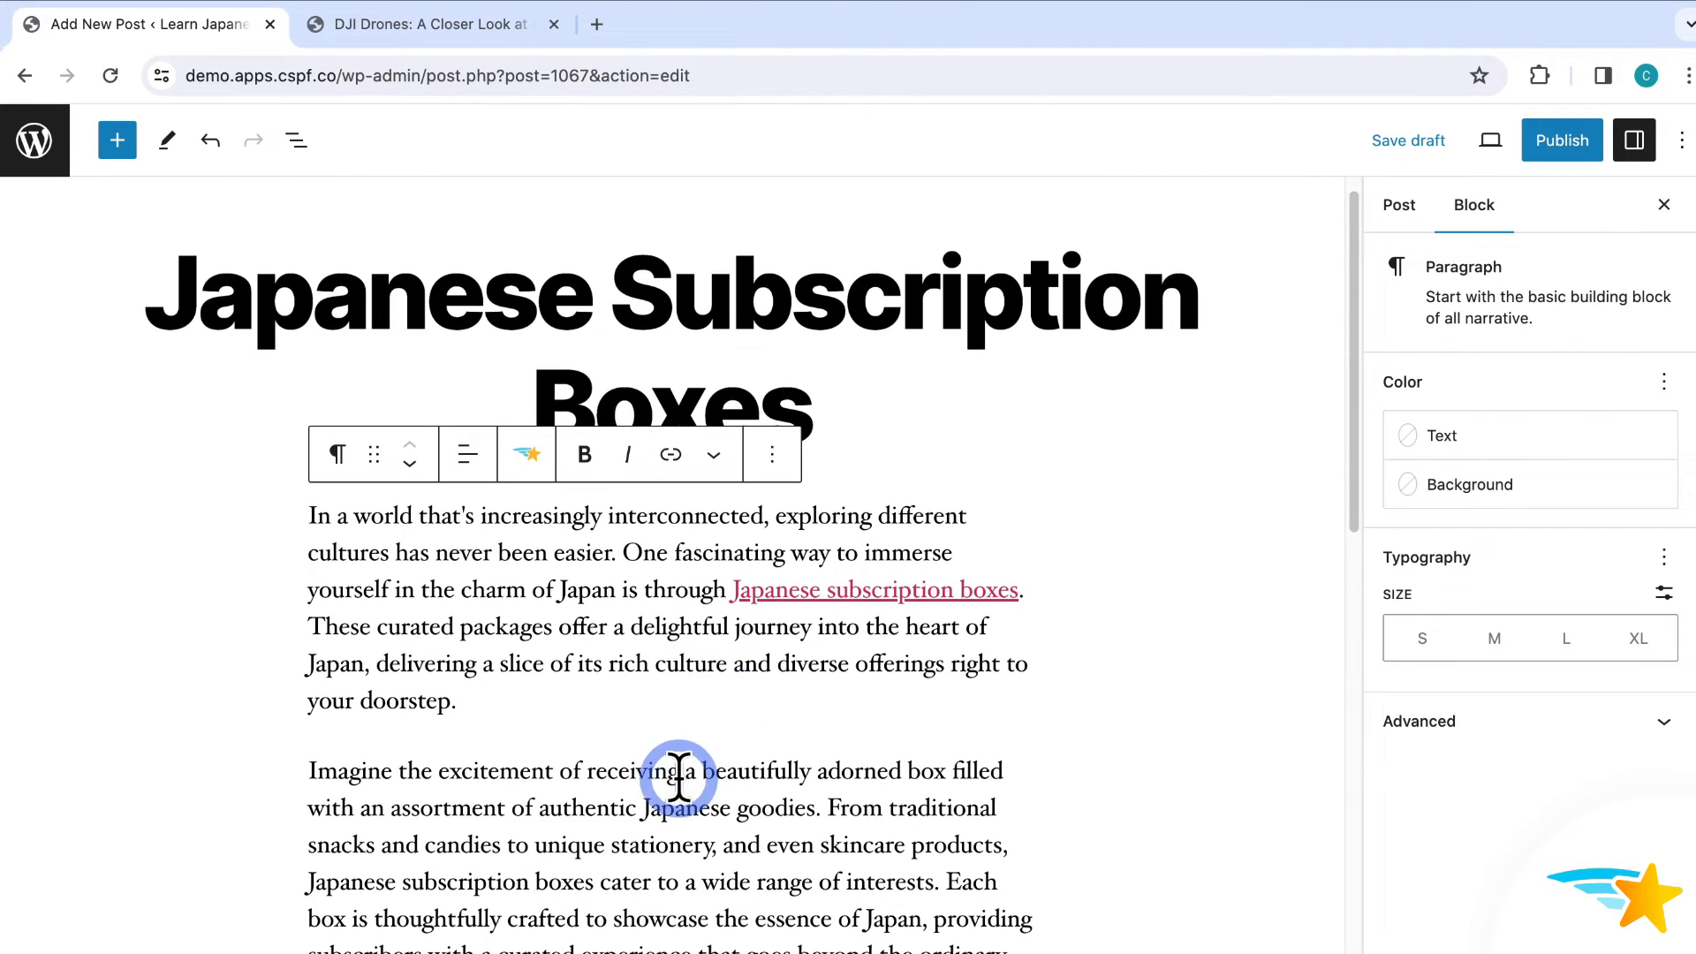
{"action": "left_click_drag", "start_coordinate": [644, 808], "coordinate": [814, 811]}
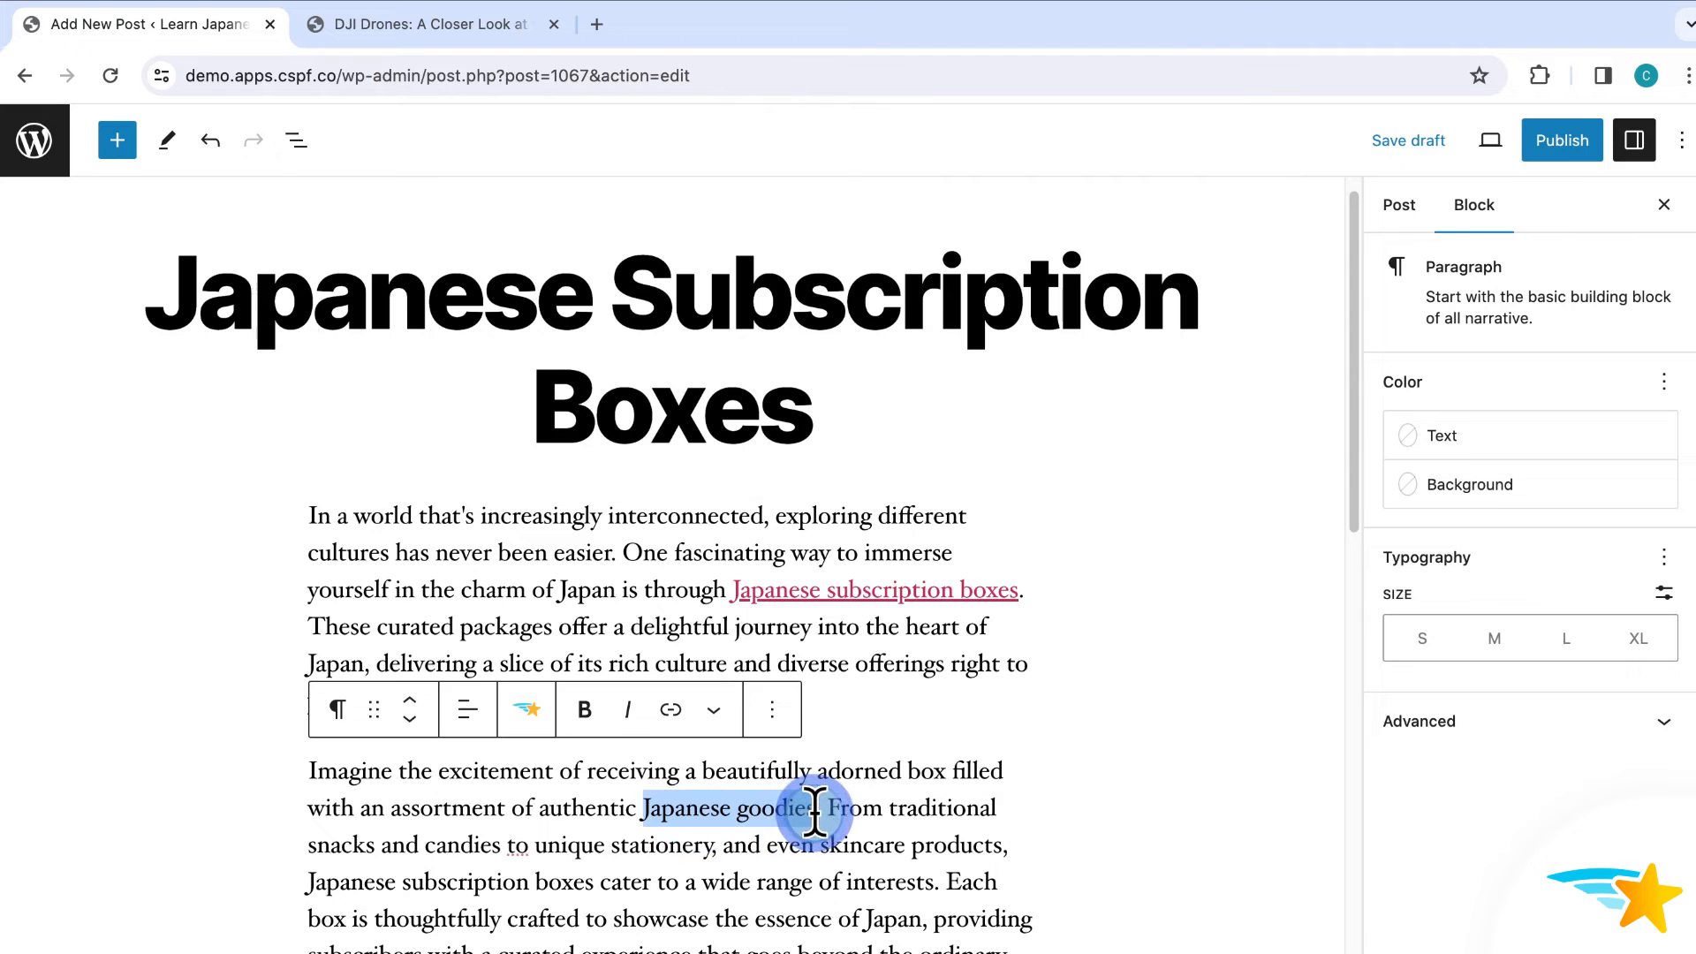
{"action": "left_click", "coordinate": [671, 710]}
{"action": "type", "text": "http:"}
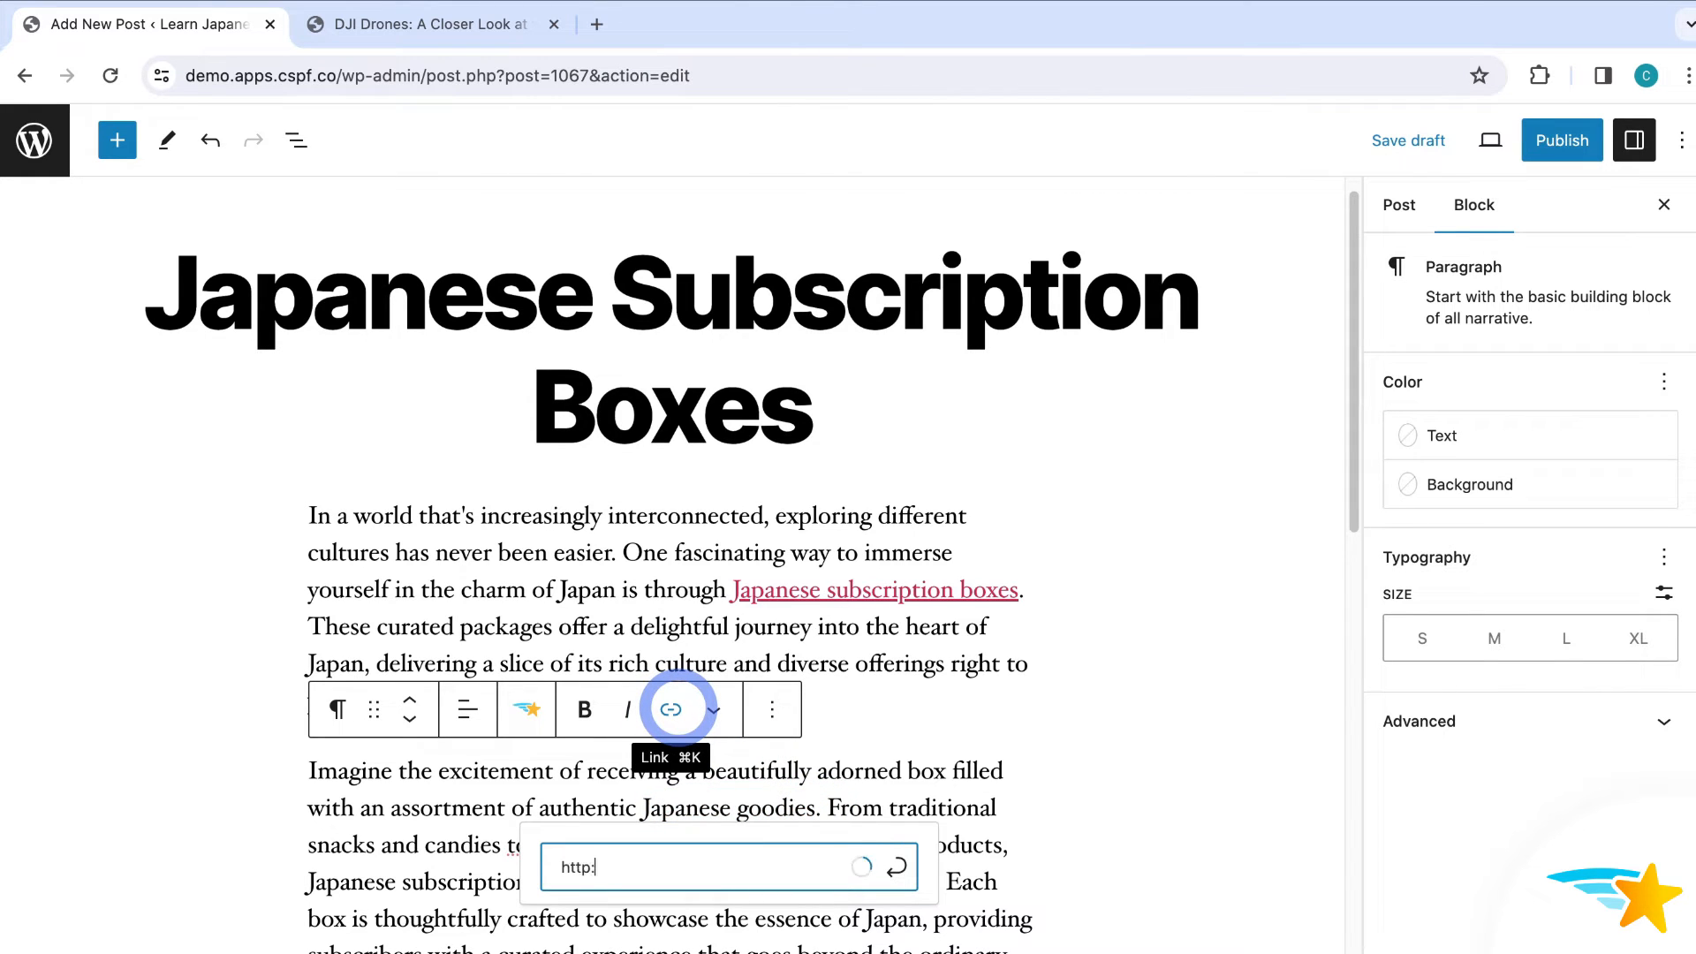
{"action": "type", "text": "//www.bestbuy.com"}
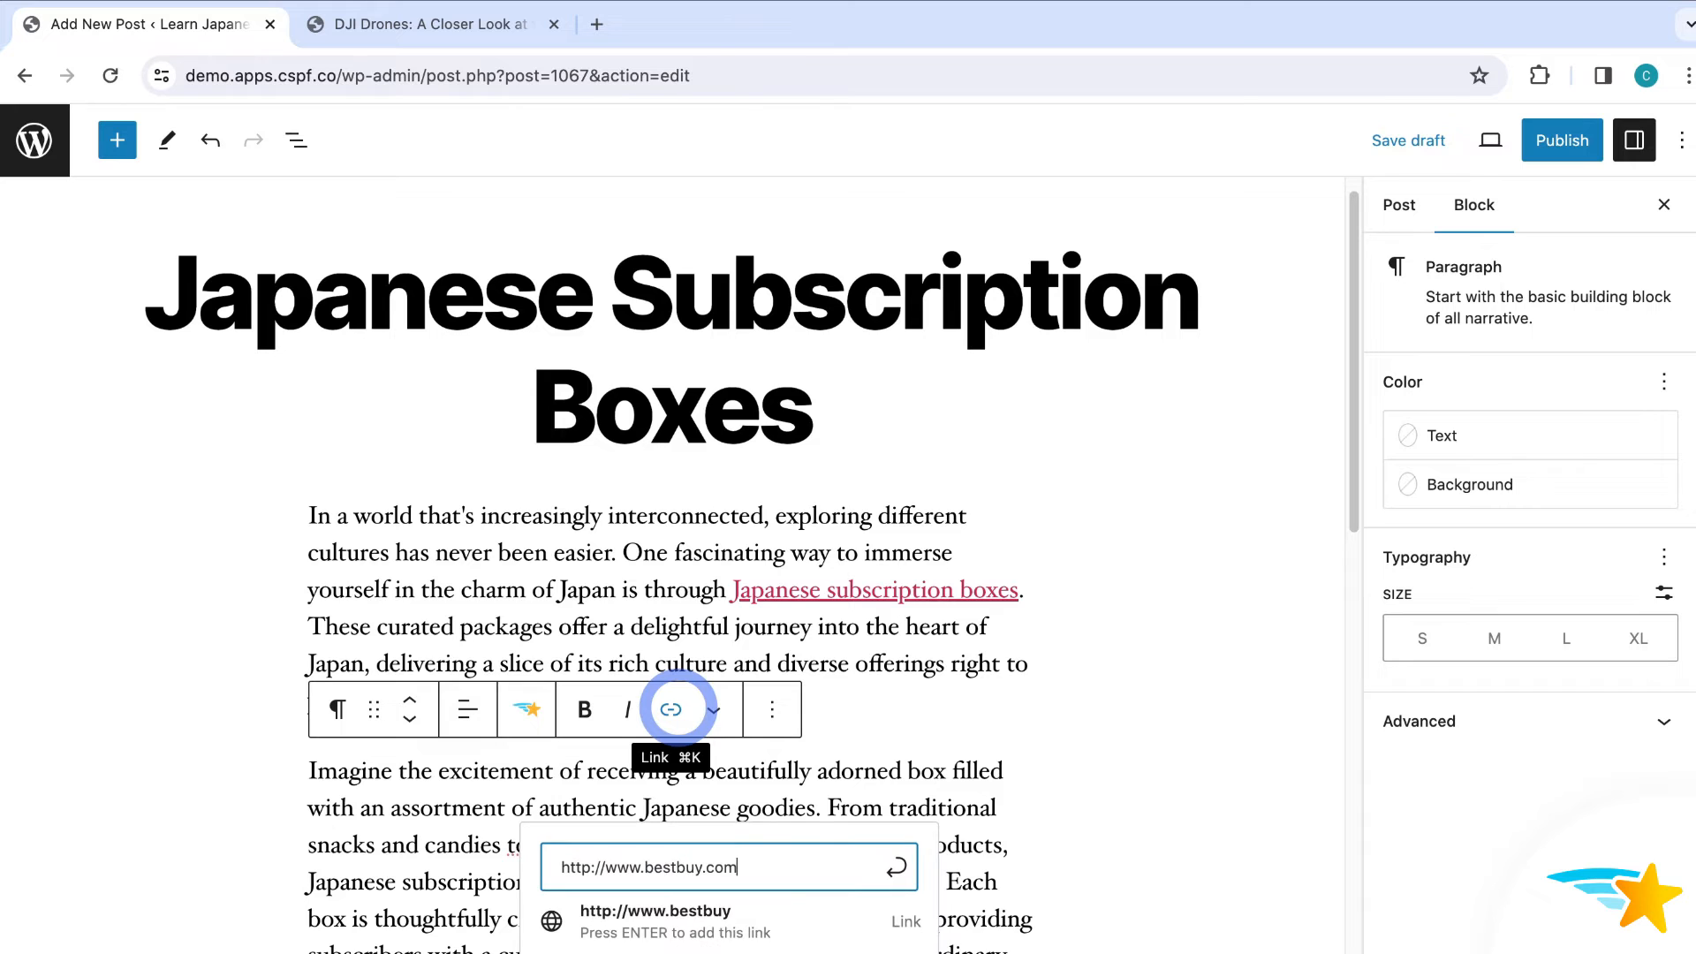
{"action": "key", "text": "Return"}
{"action": "scroll", "coordinate": [883, 708], "scroll_direction": "down", "scroll_amount": 2}
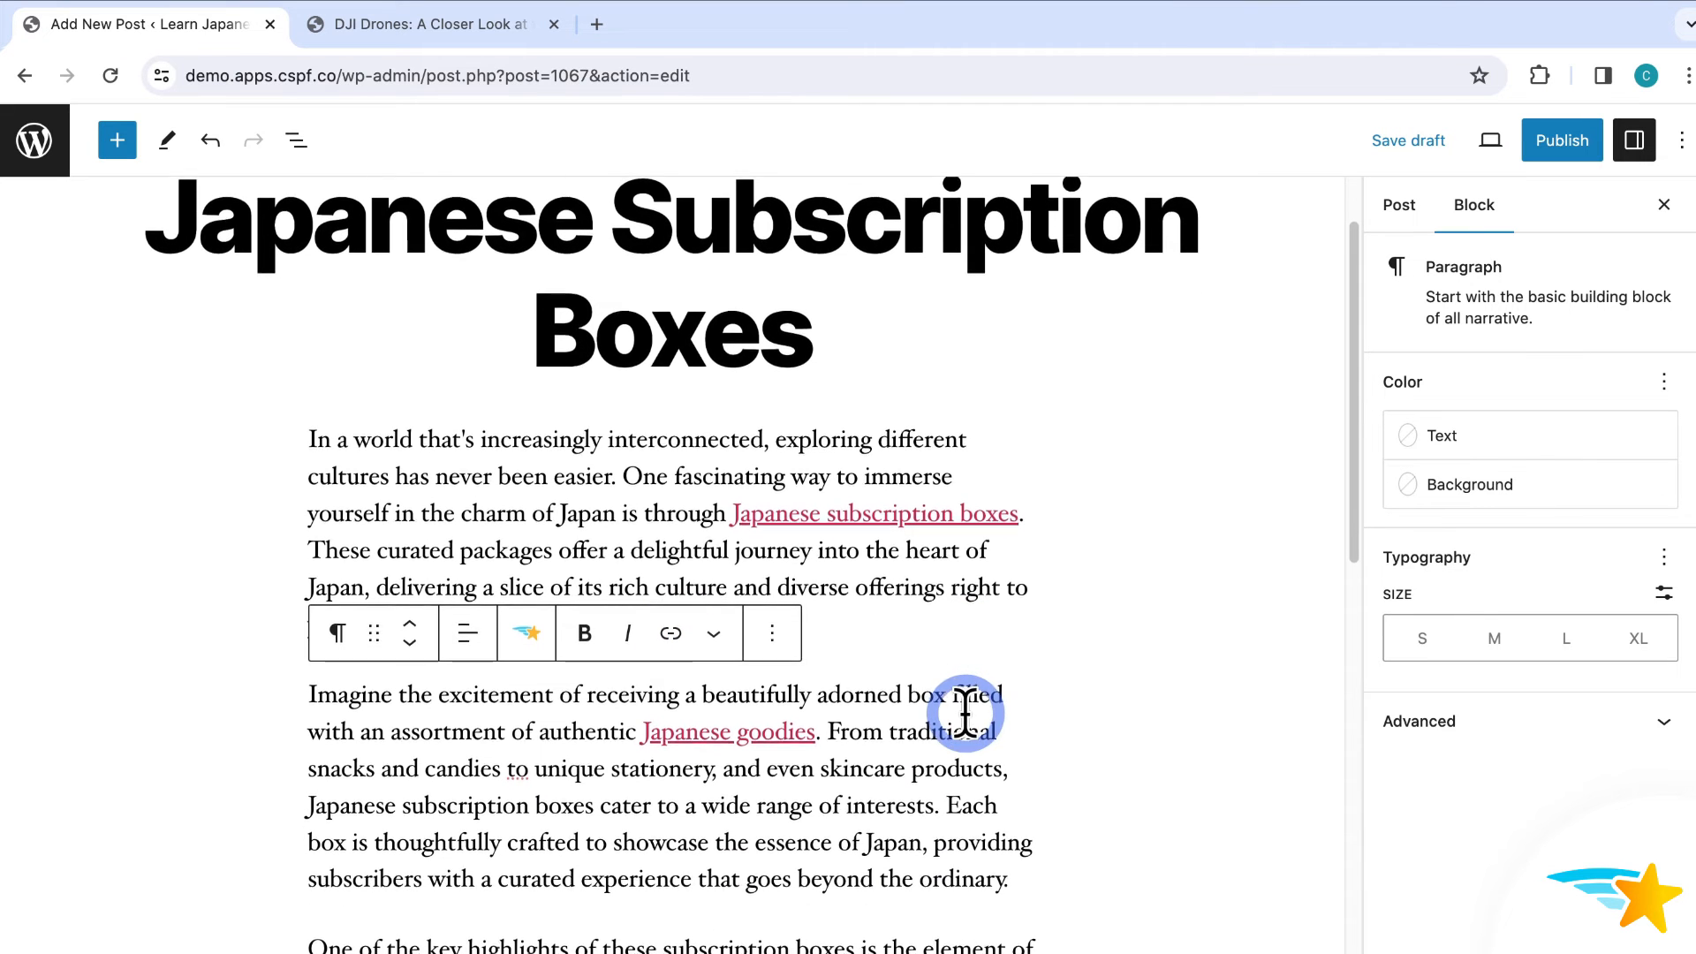
{"action": "left_click_drag", "start_coordinate": [502, 879], "coordinate": [697, 878]}
{"action": "left_click", "coordinate": [670, 630]}
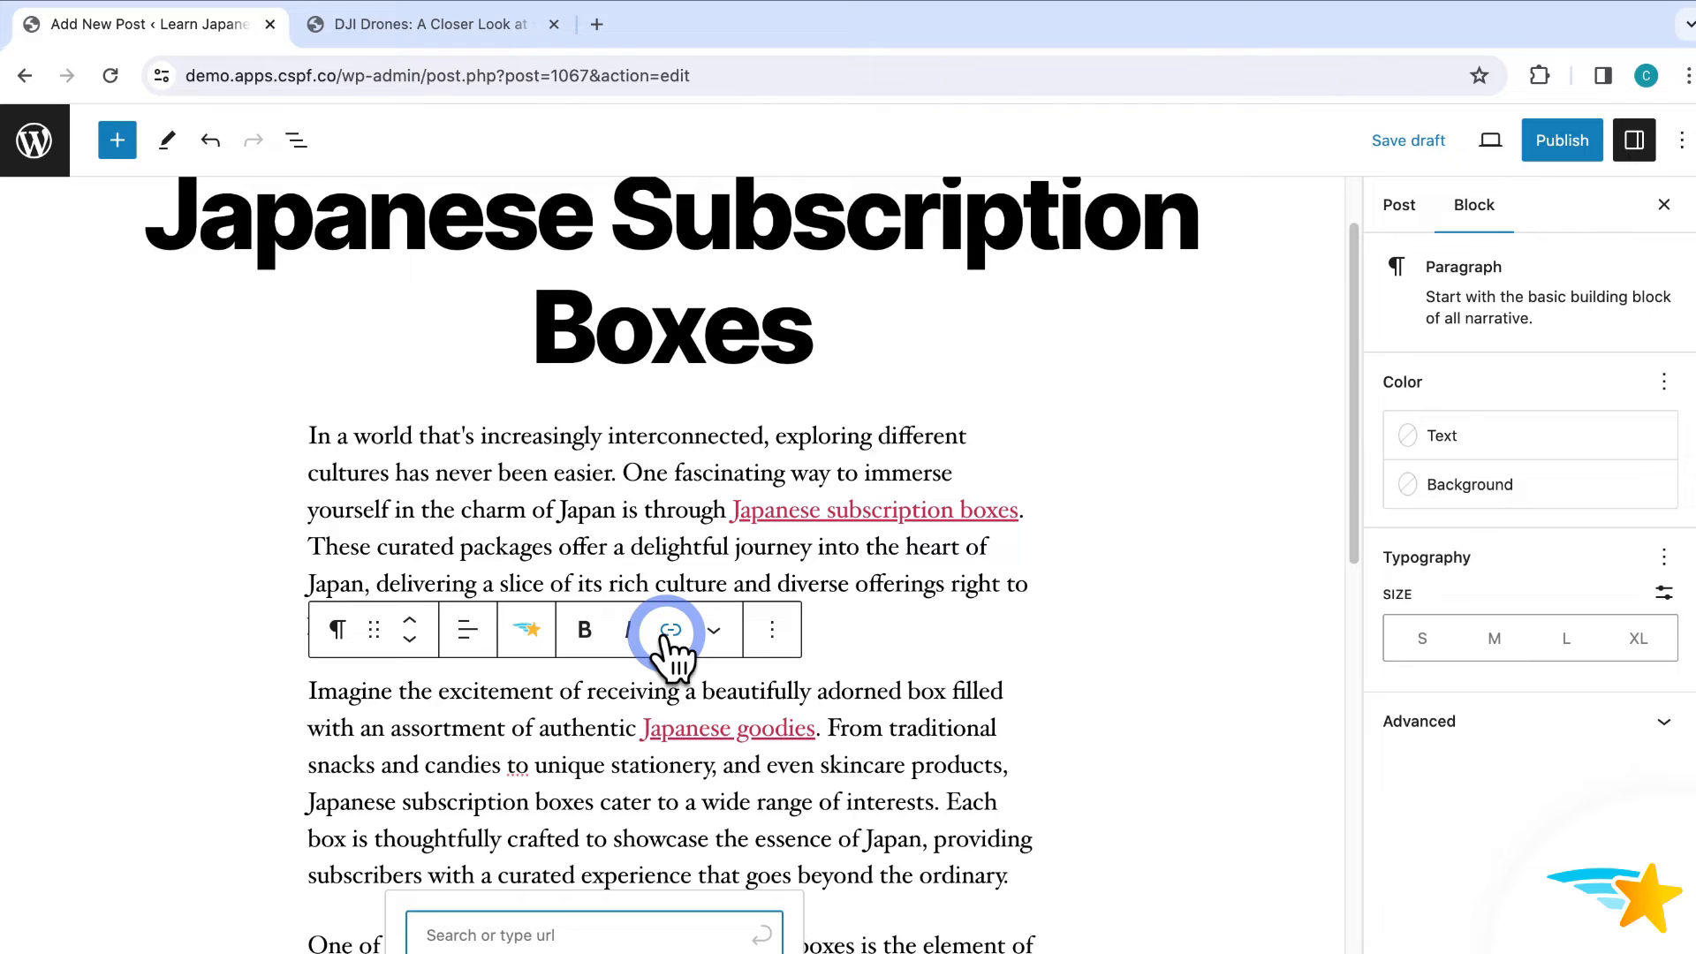
{"action": "type", "text": "http://www.yahoo.com"}
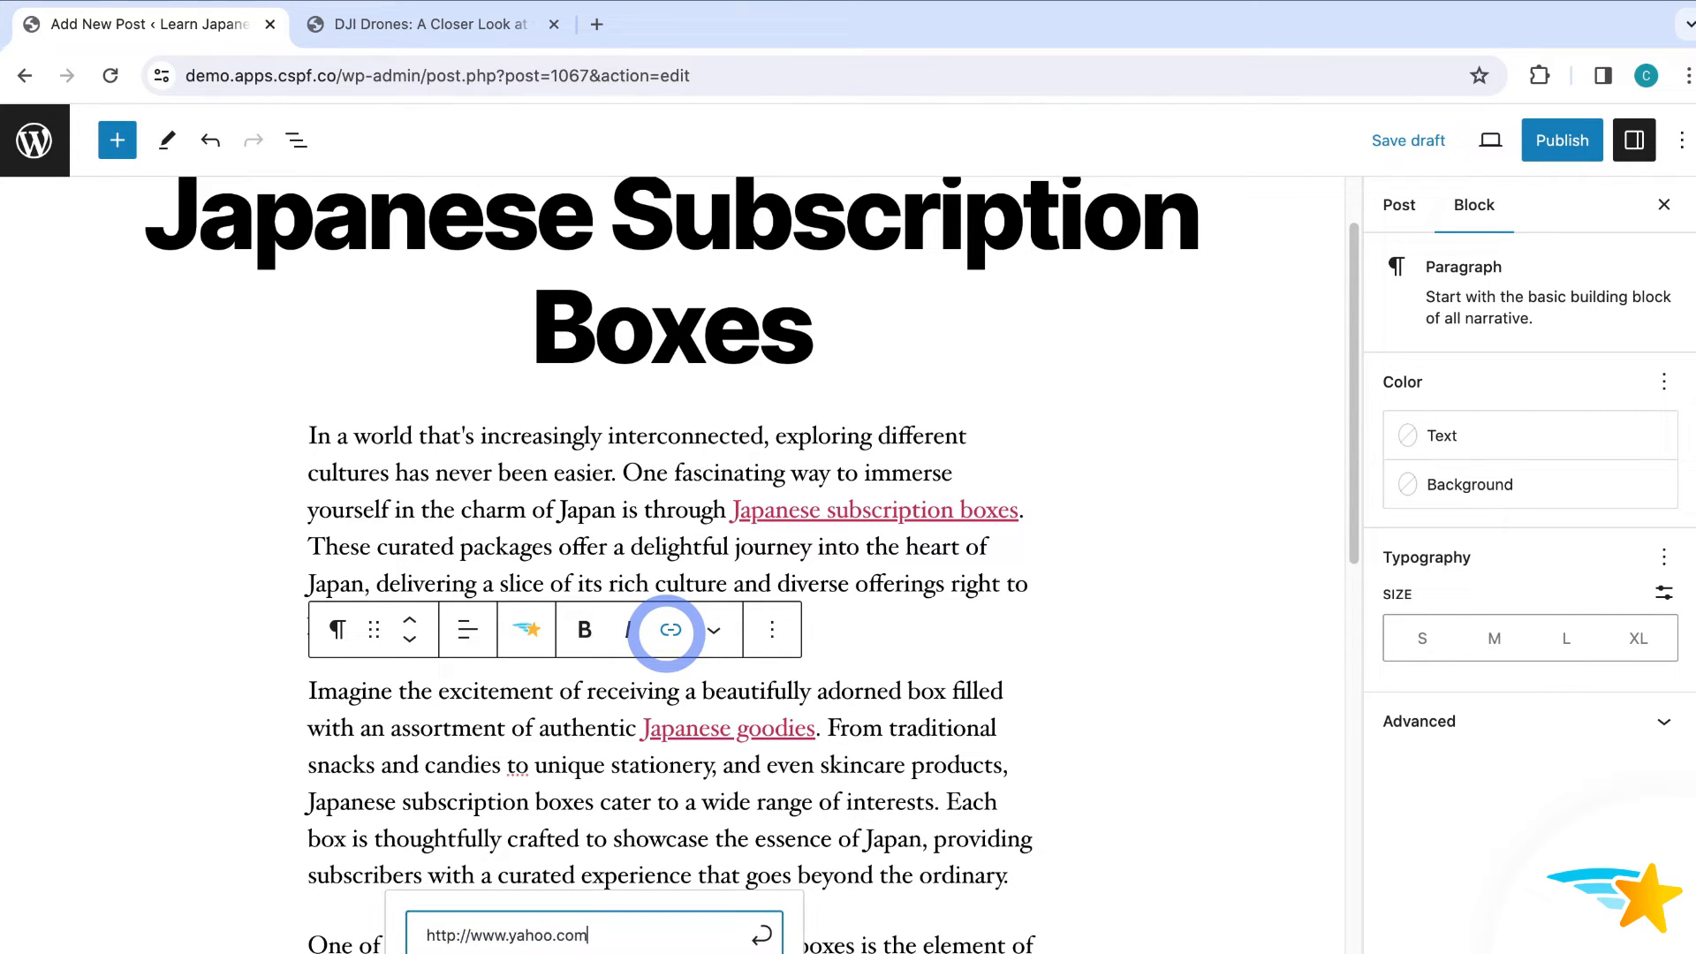
{"action": "key", "text": "Return"}
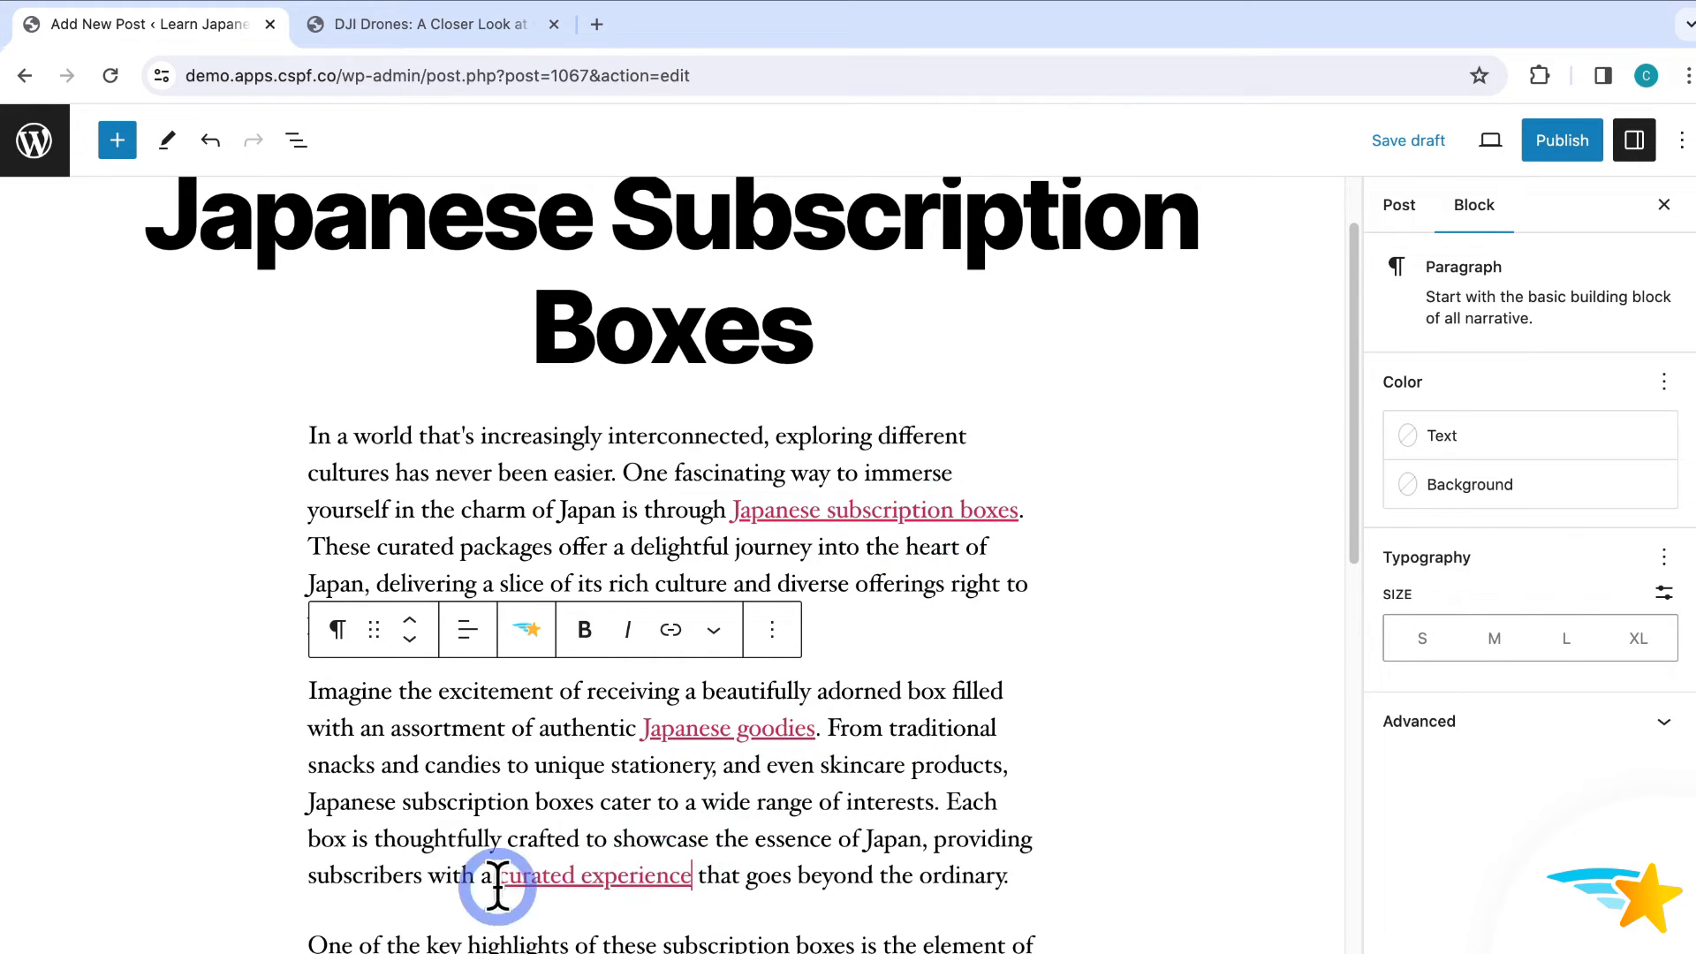
Publish the Japanese Subscription Boxes post.
{"action": "scroll", "coordinate": [1149, 619], "scroll_direction": "down", "scroll_amount": 3}
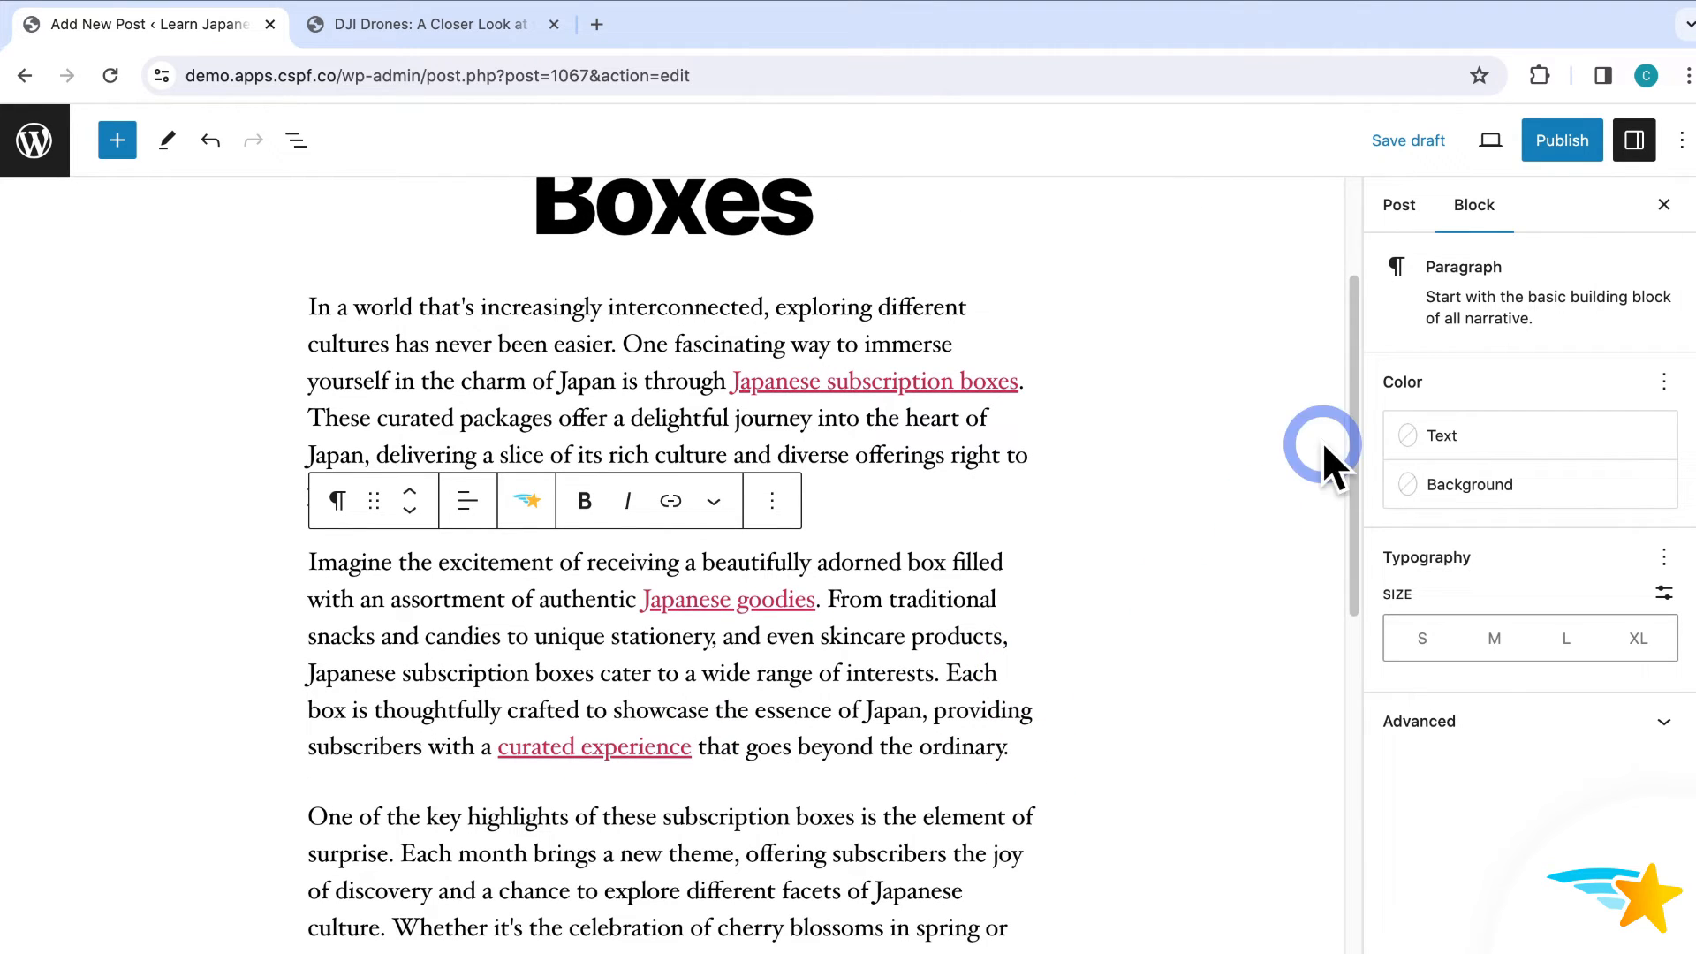
{"action": "left_click", "coordinate": [1576, 152]}
{"action": "left_click", "coordinate": [1466, 146]}
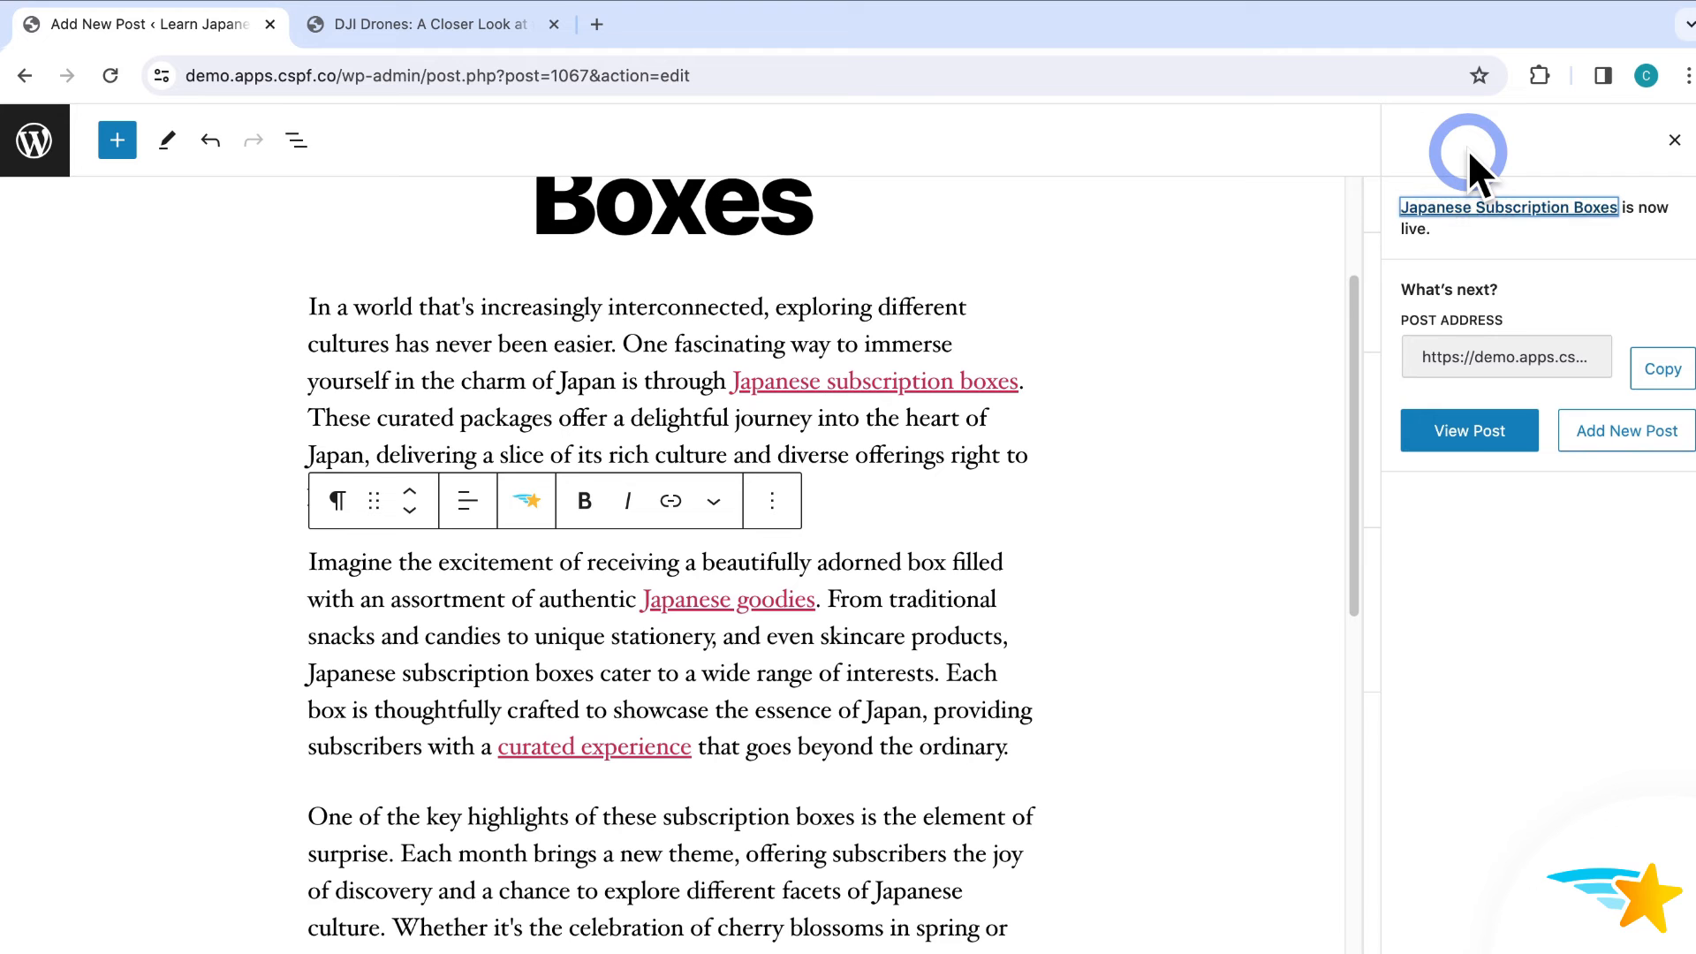
Open the published Japanese Subscription Boxes post in an incognito window and view the links in its text.
{"action": "right_click", "coordinate": [1480, 436]}
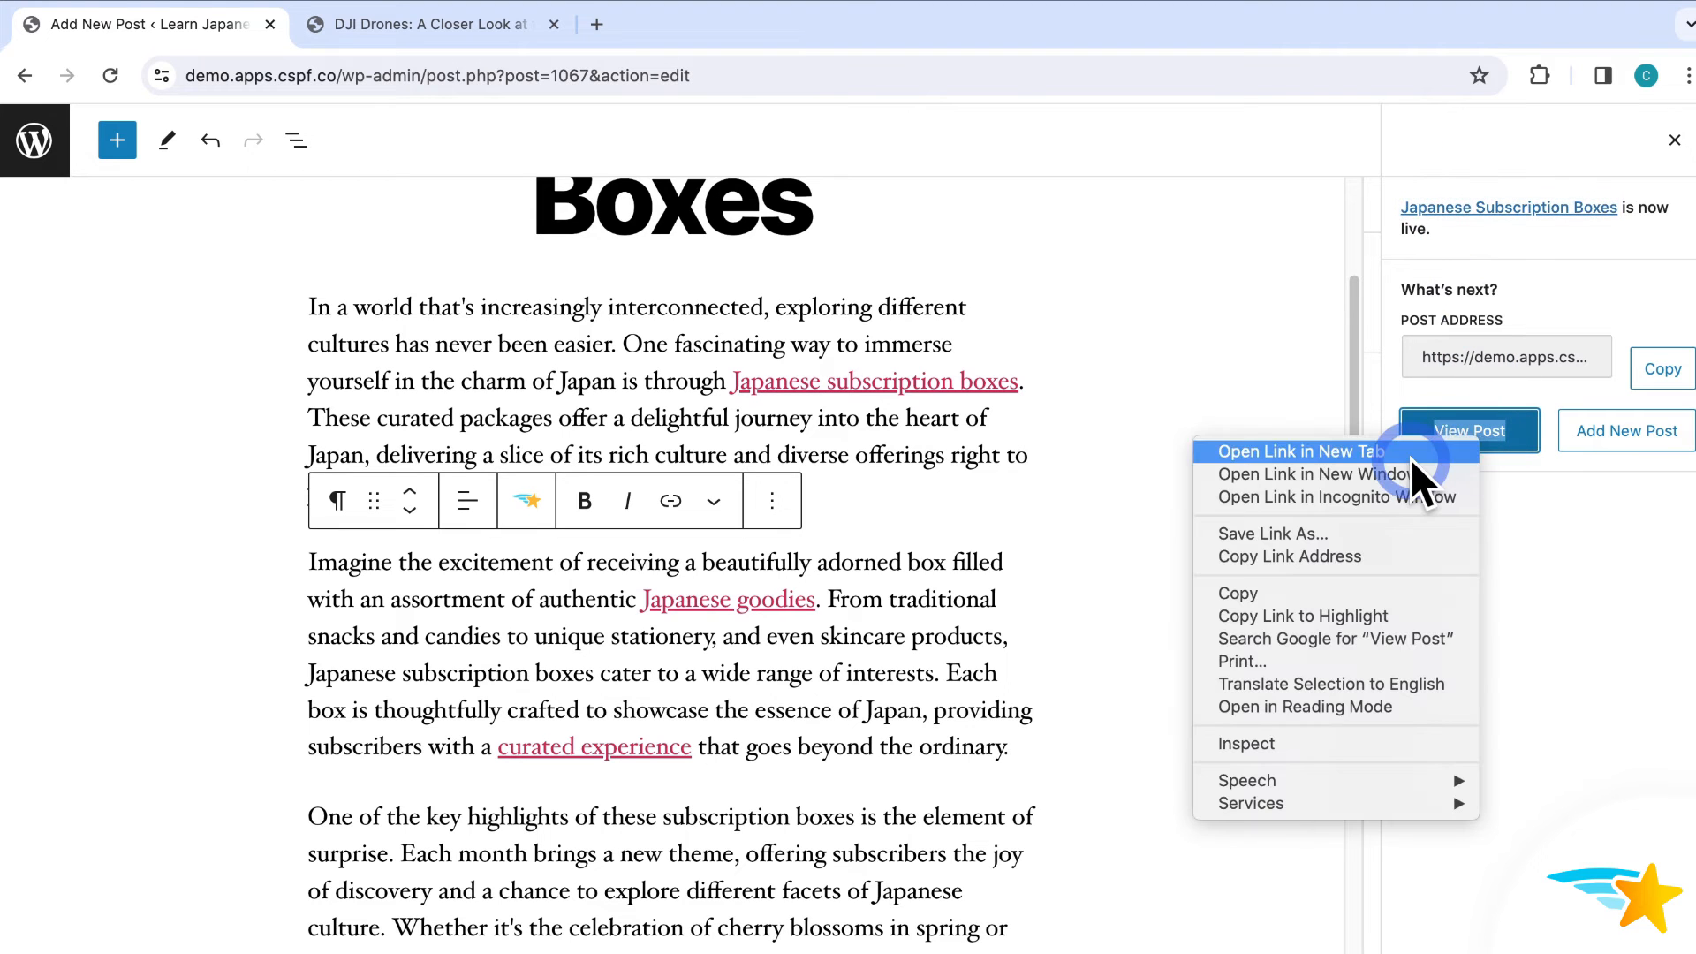
{"action": "left_click", "coordinate": [1408, 484]}
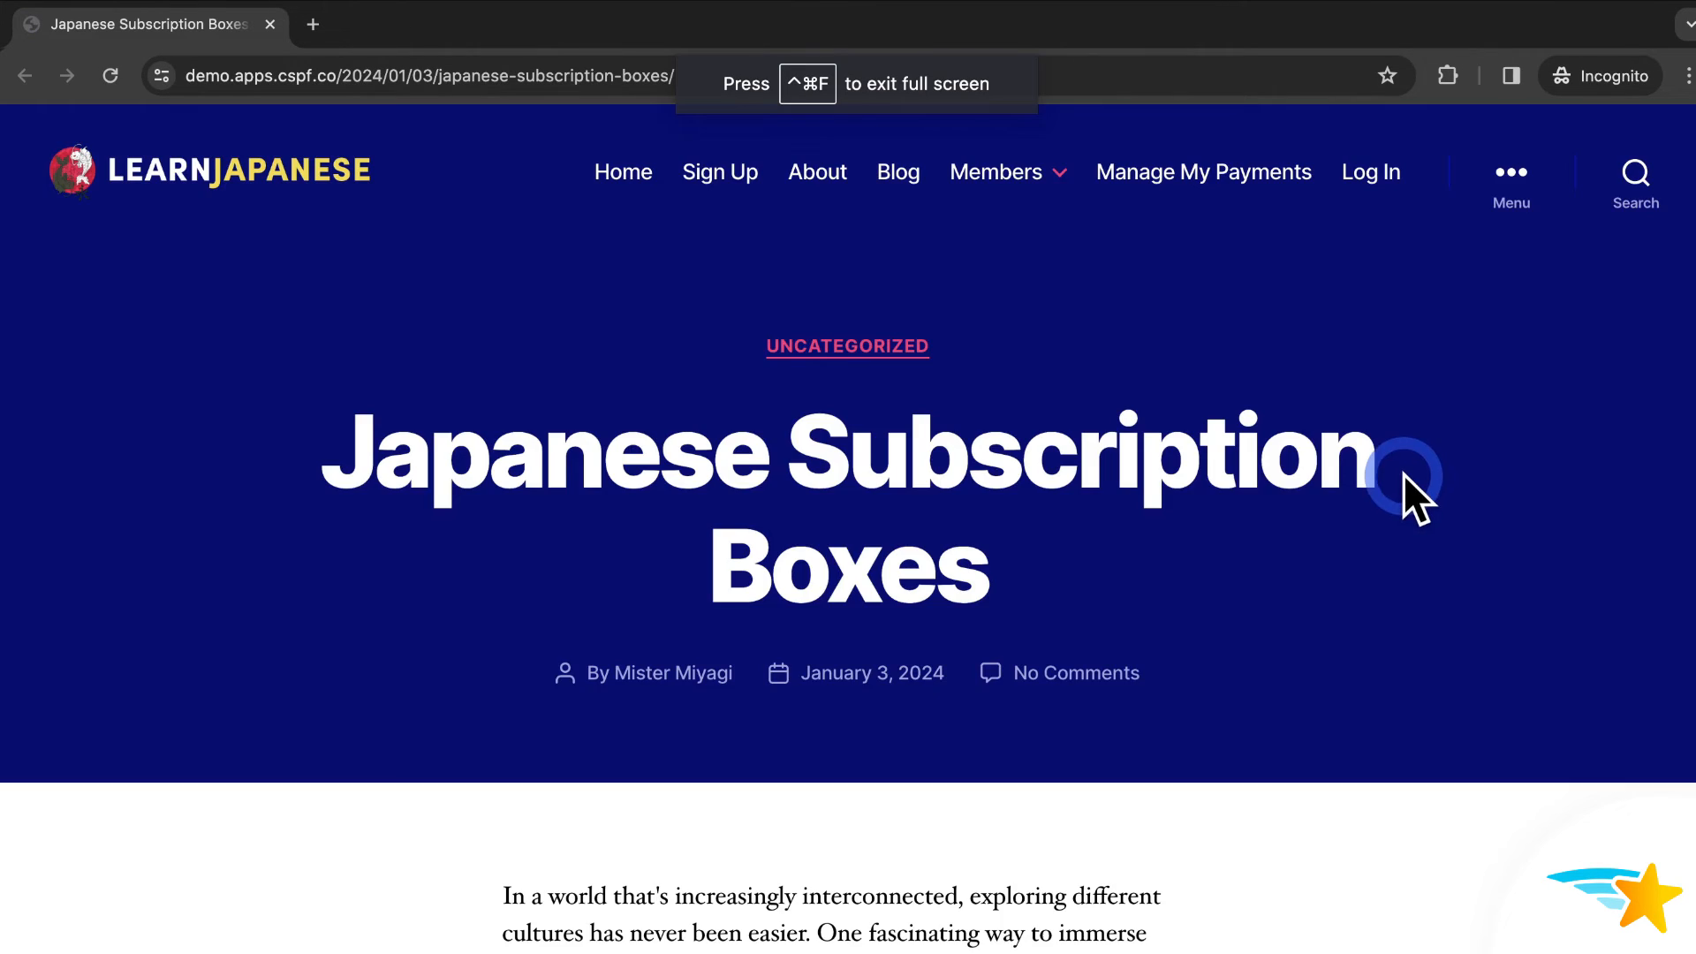
{"action": "scroll", "coordinate": [1396, 471], "scroll_direction": "down", "scroll_amount": 6}
{"action": "scroll", "coordinate": [1106, 394], "scroll_direction": "down", "scroll_amount": 2}
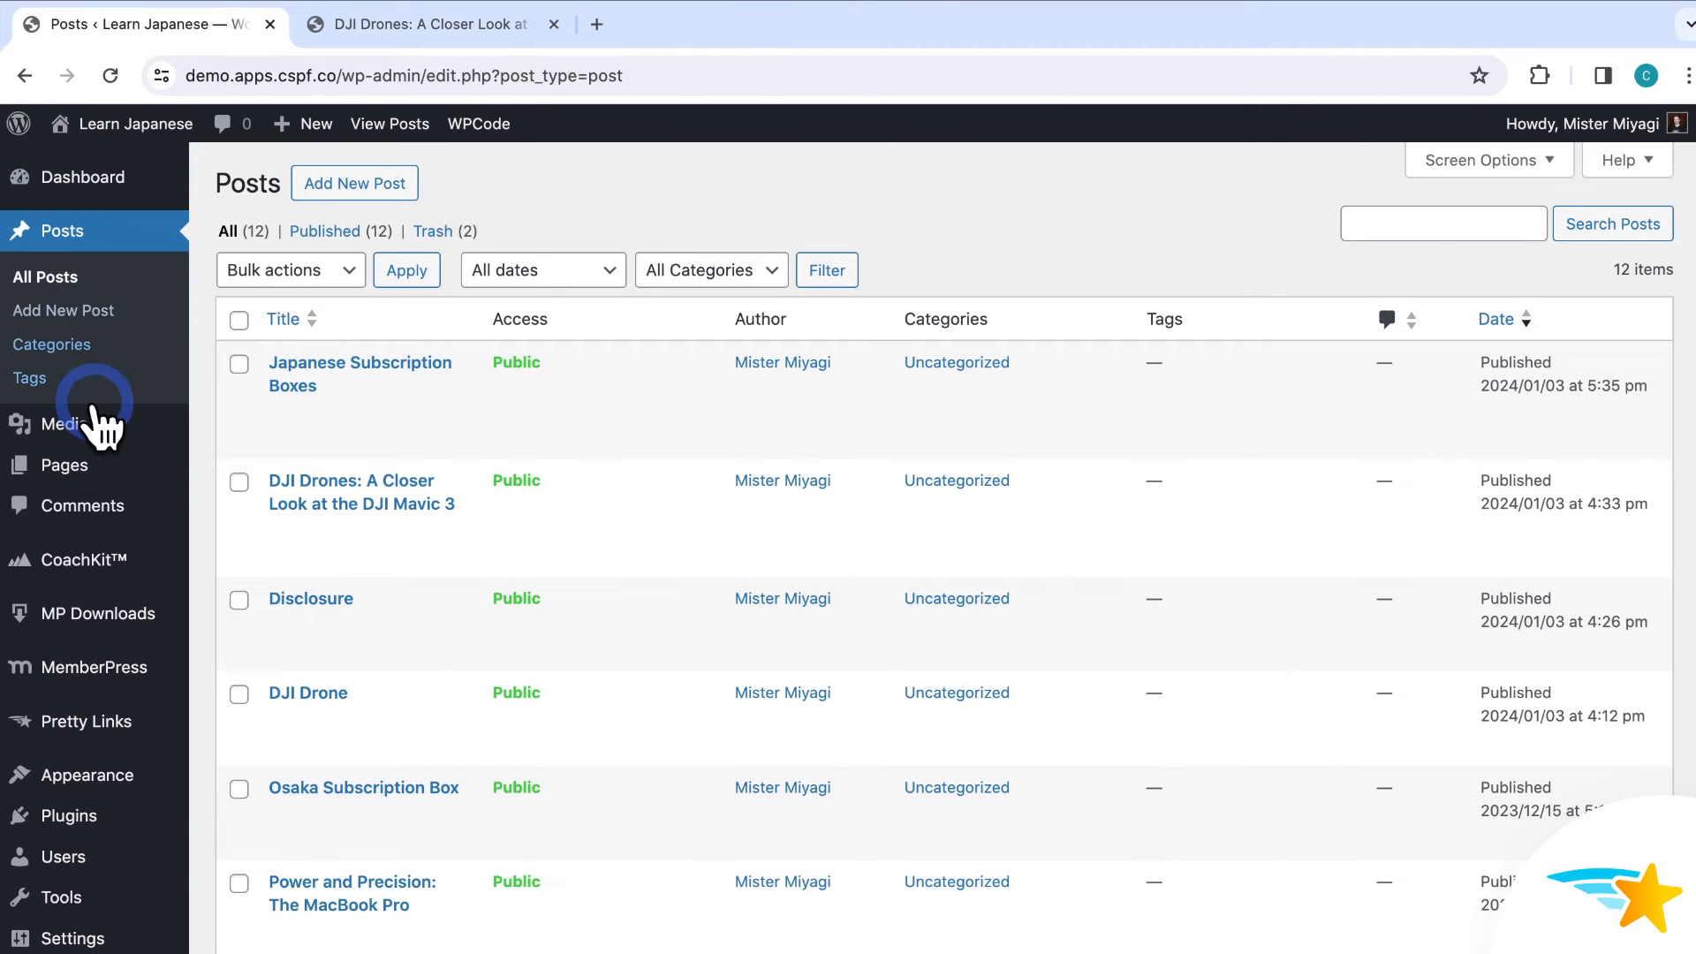
Open the newest pretty link, 8vgw, from the pretty links list and view its target URL.
{"action": "left_click", "coordinate": [122, 732]}
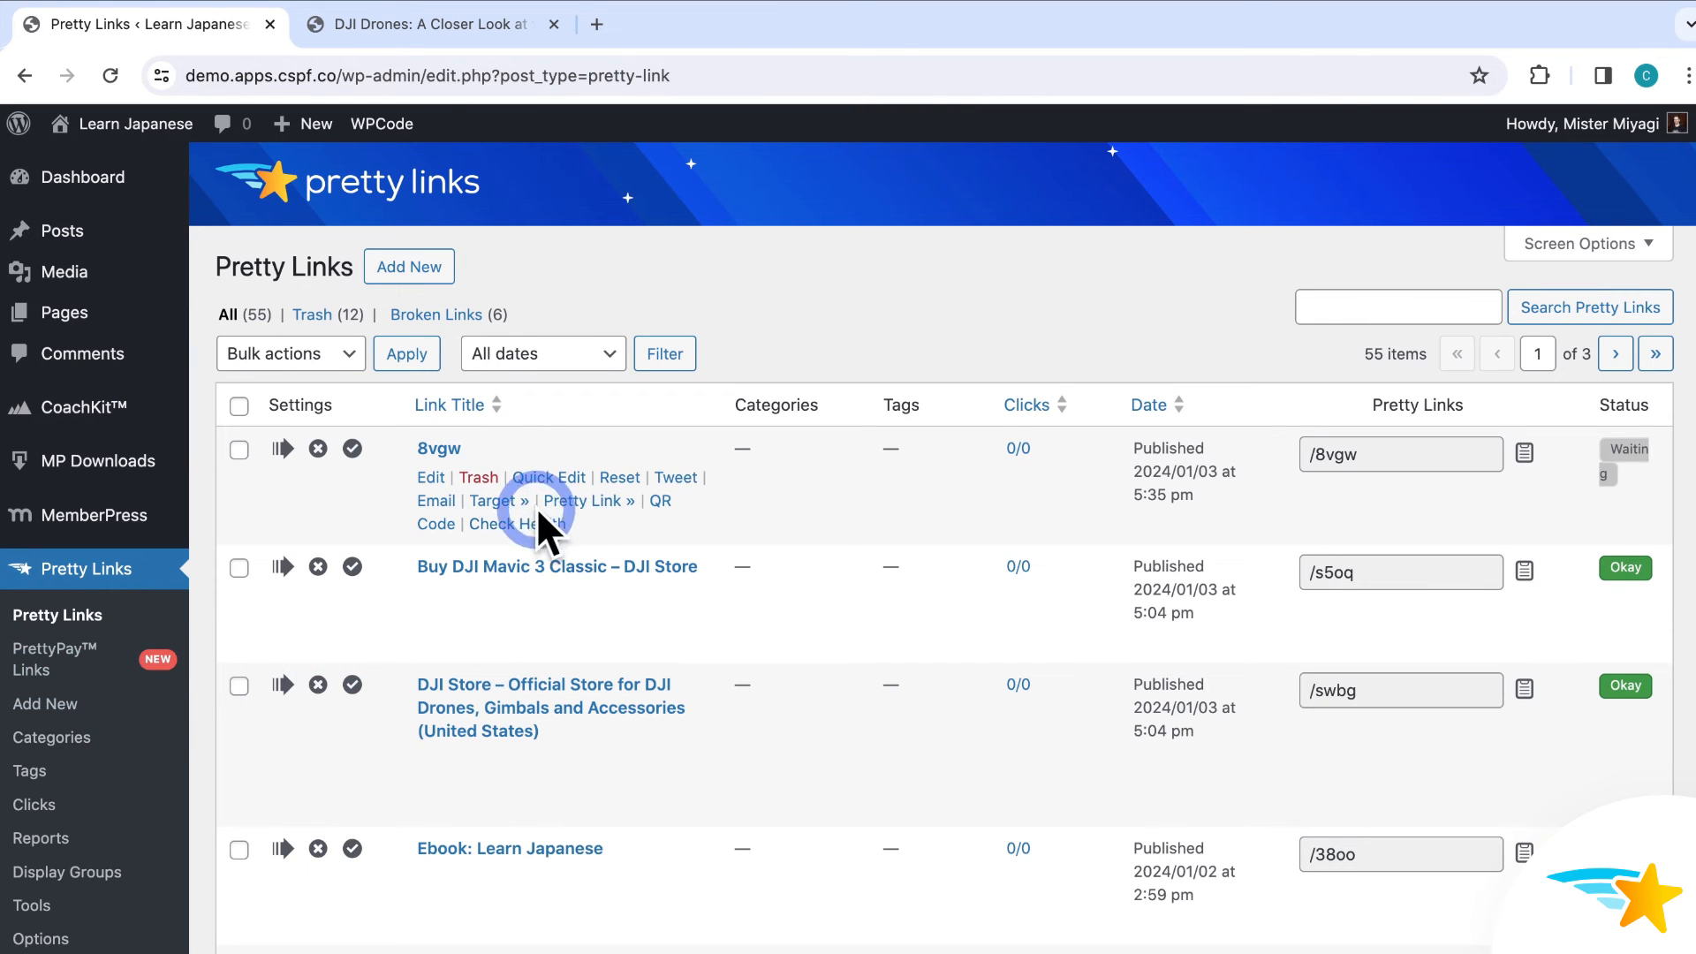
{"action": "left_click", "coordinate": [442, 451]}
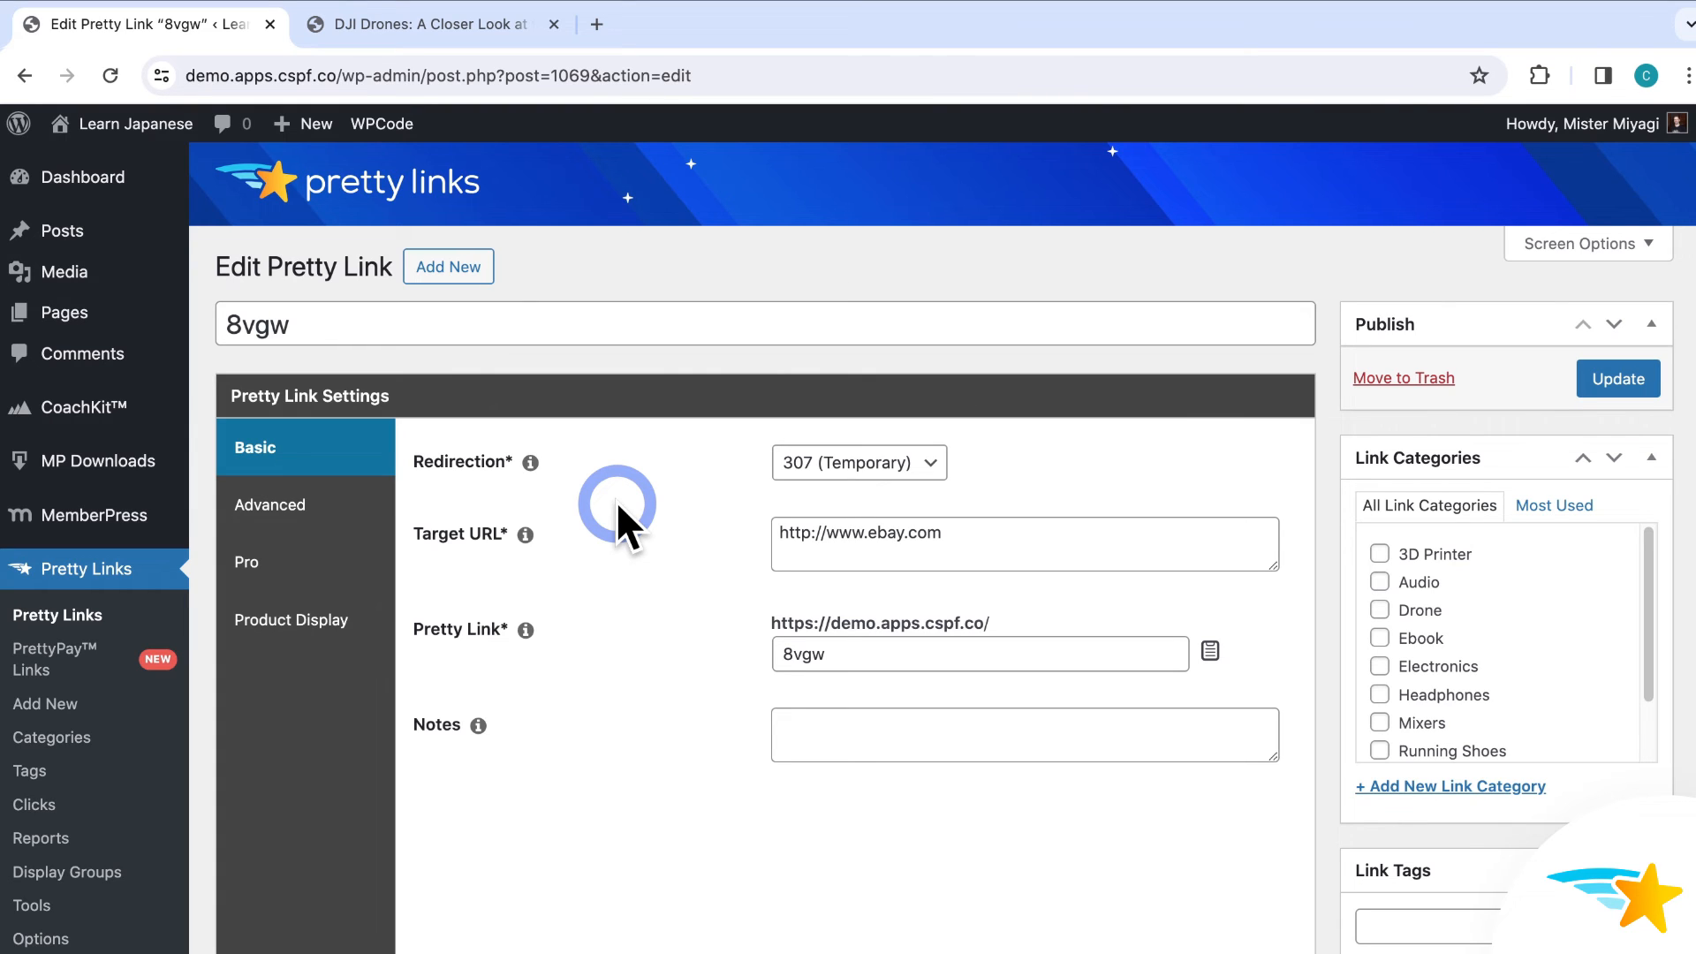
Open the plugin's Replacements options and examine the choices for Replace in Comments and Replace in Feeds.
{"action": "left_click", "coordinate": [65, 909]}
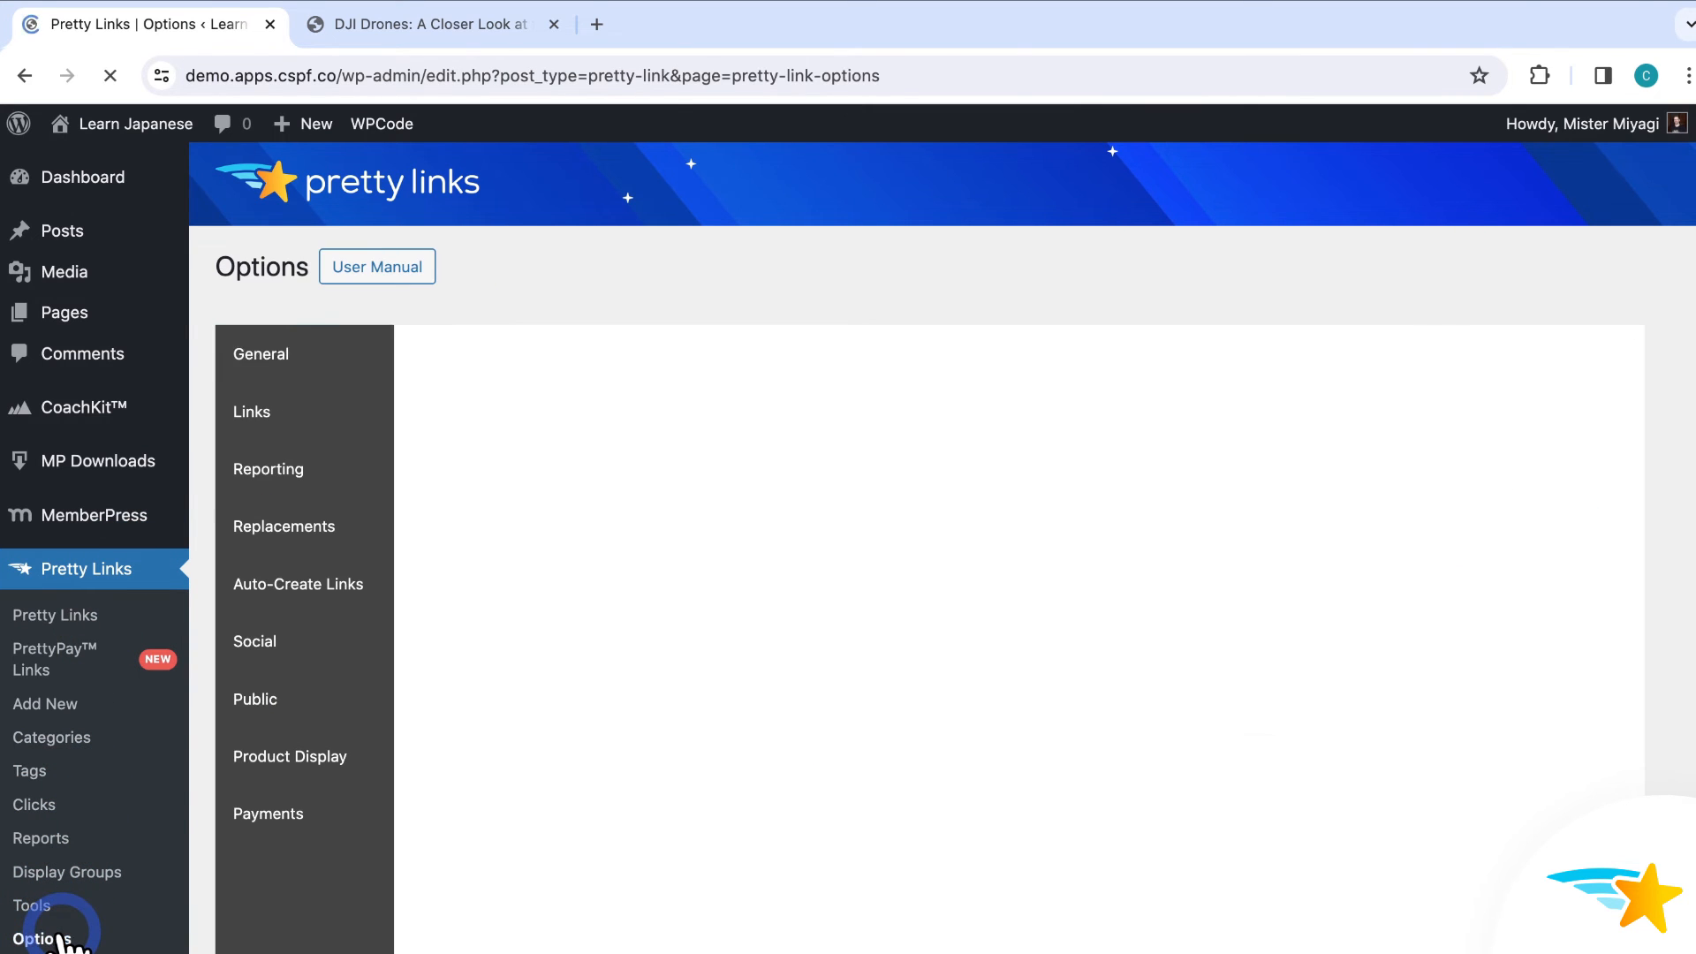
{"action": "left_click", "coordinate": [322, 529]}
{"action": "left_click", "coordinate": [734, 498]}
{"action": "scroll", "coordinate": [1027, 484], "scroll_direction": "down", "scroll_amount": 6}
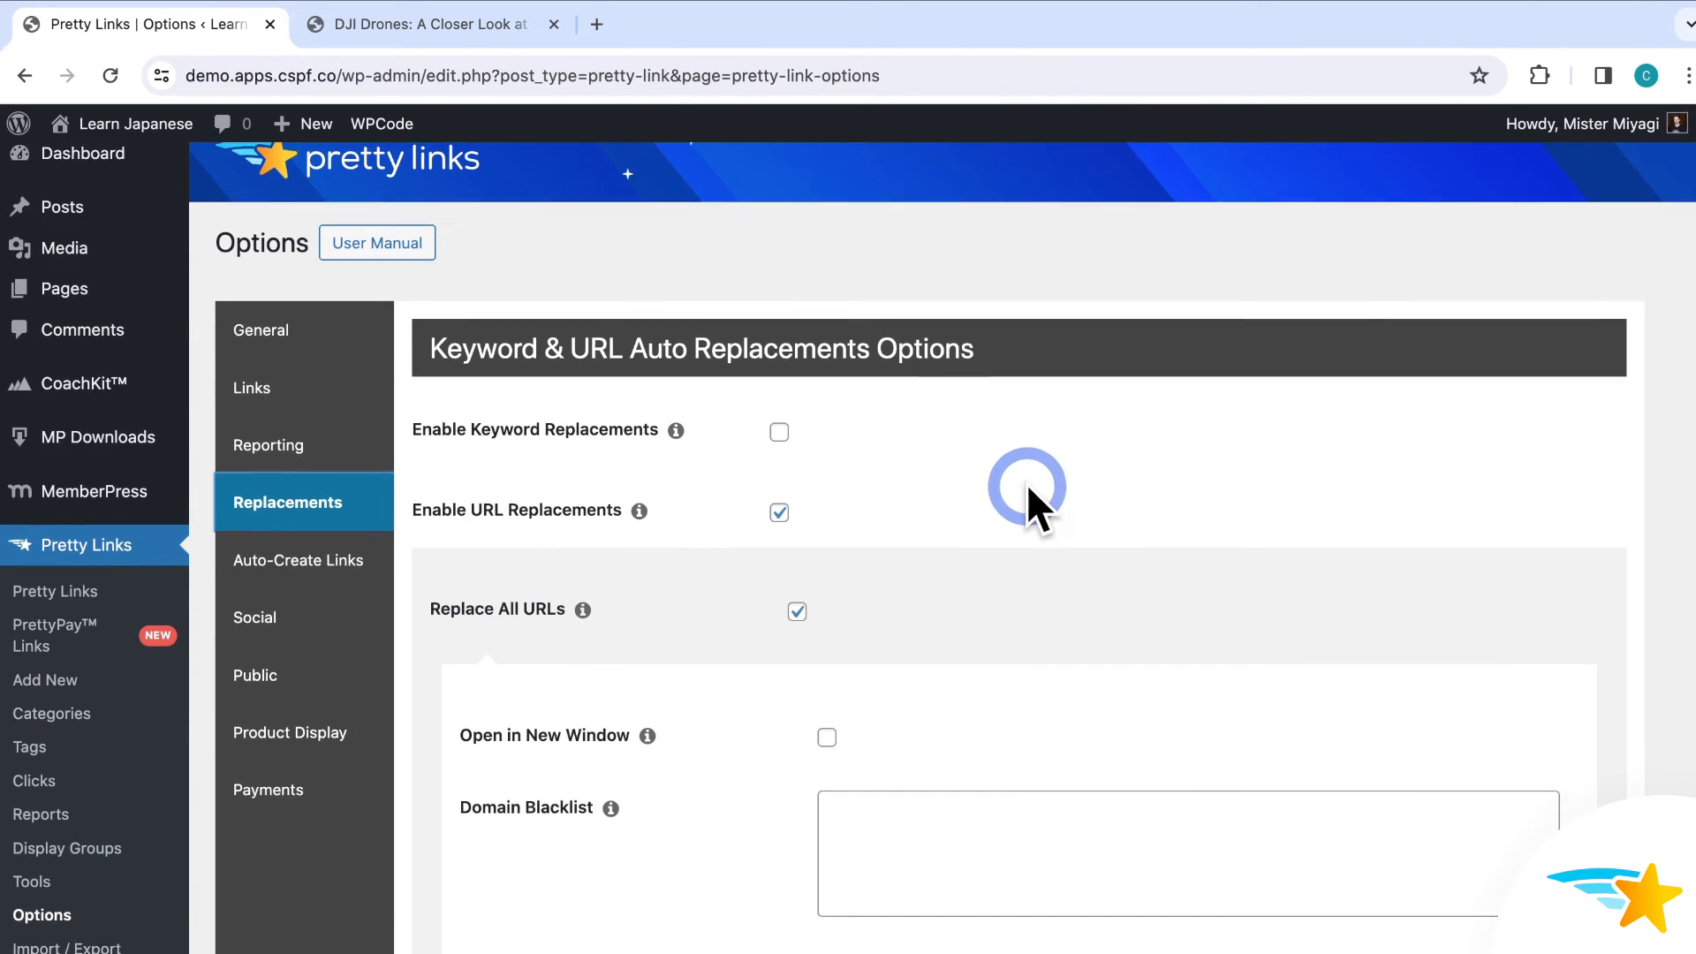
{"action": "scroll", "coordinate": [1027, 488], "scroll_direction": "down", "scroll_amount": 2}
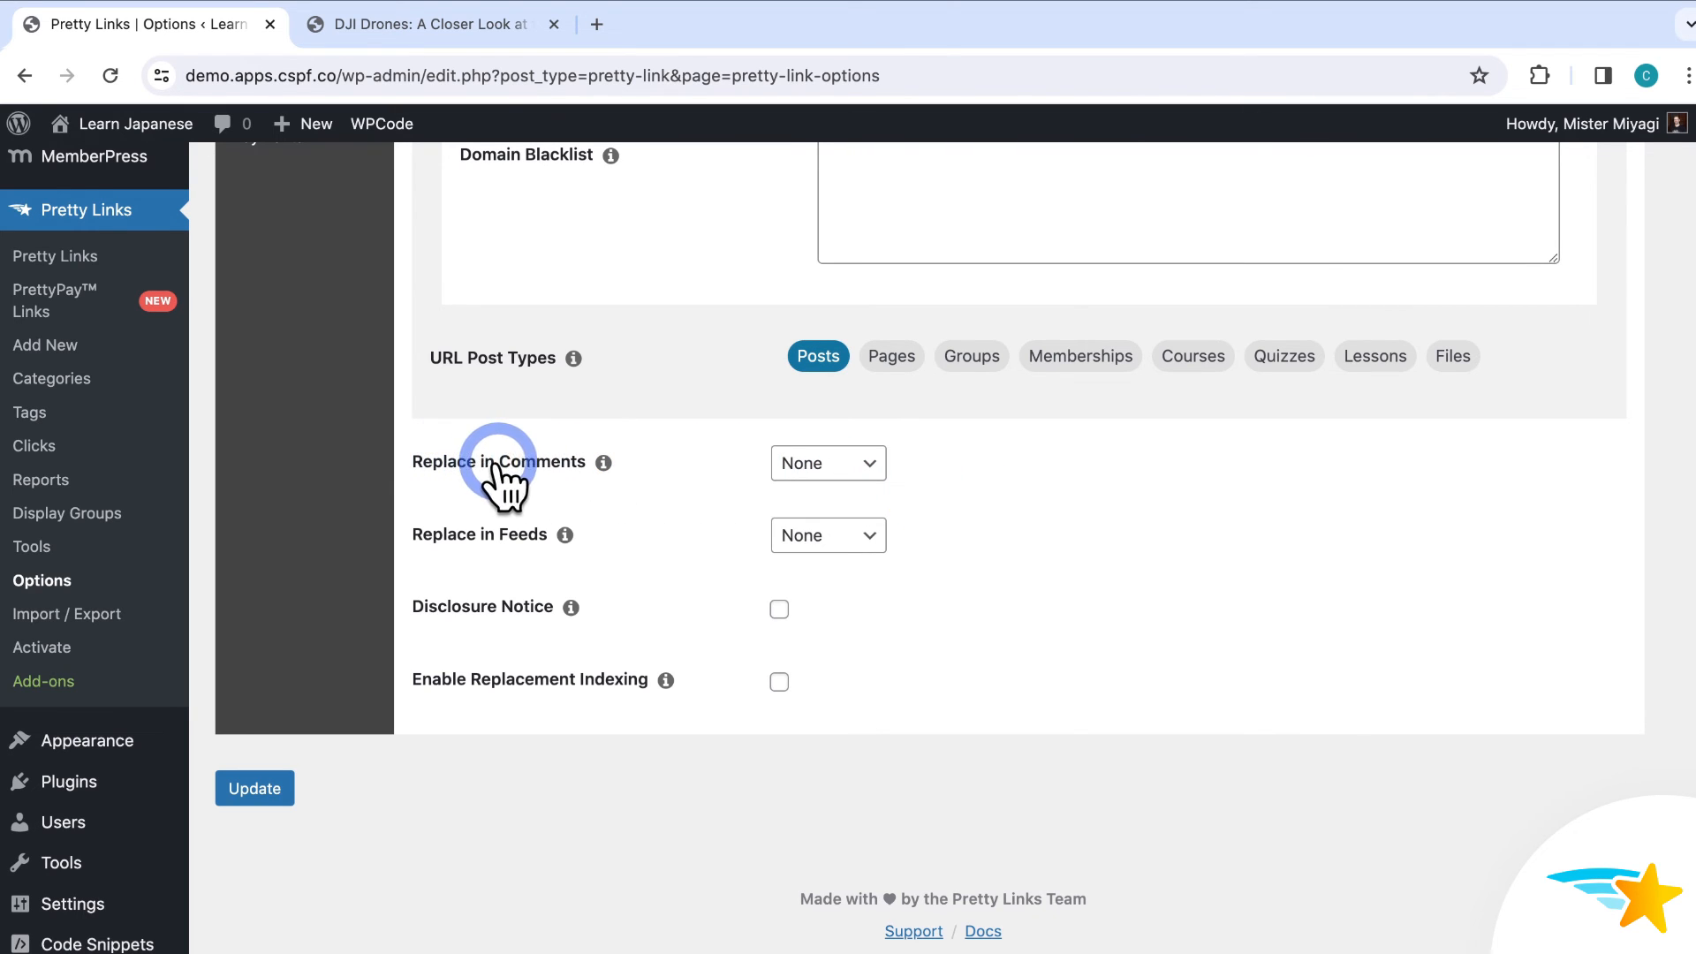
{"action": "left_click", "coordinate": [871, 465]}
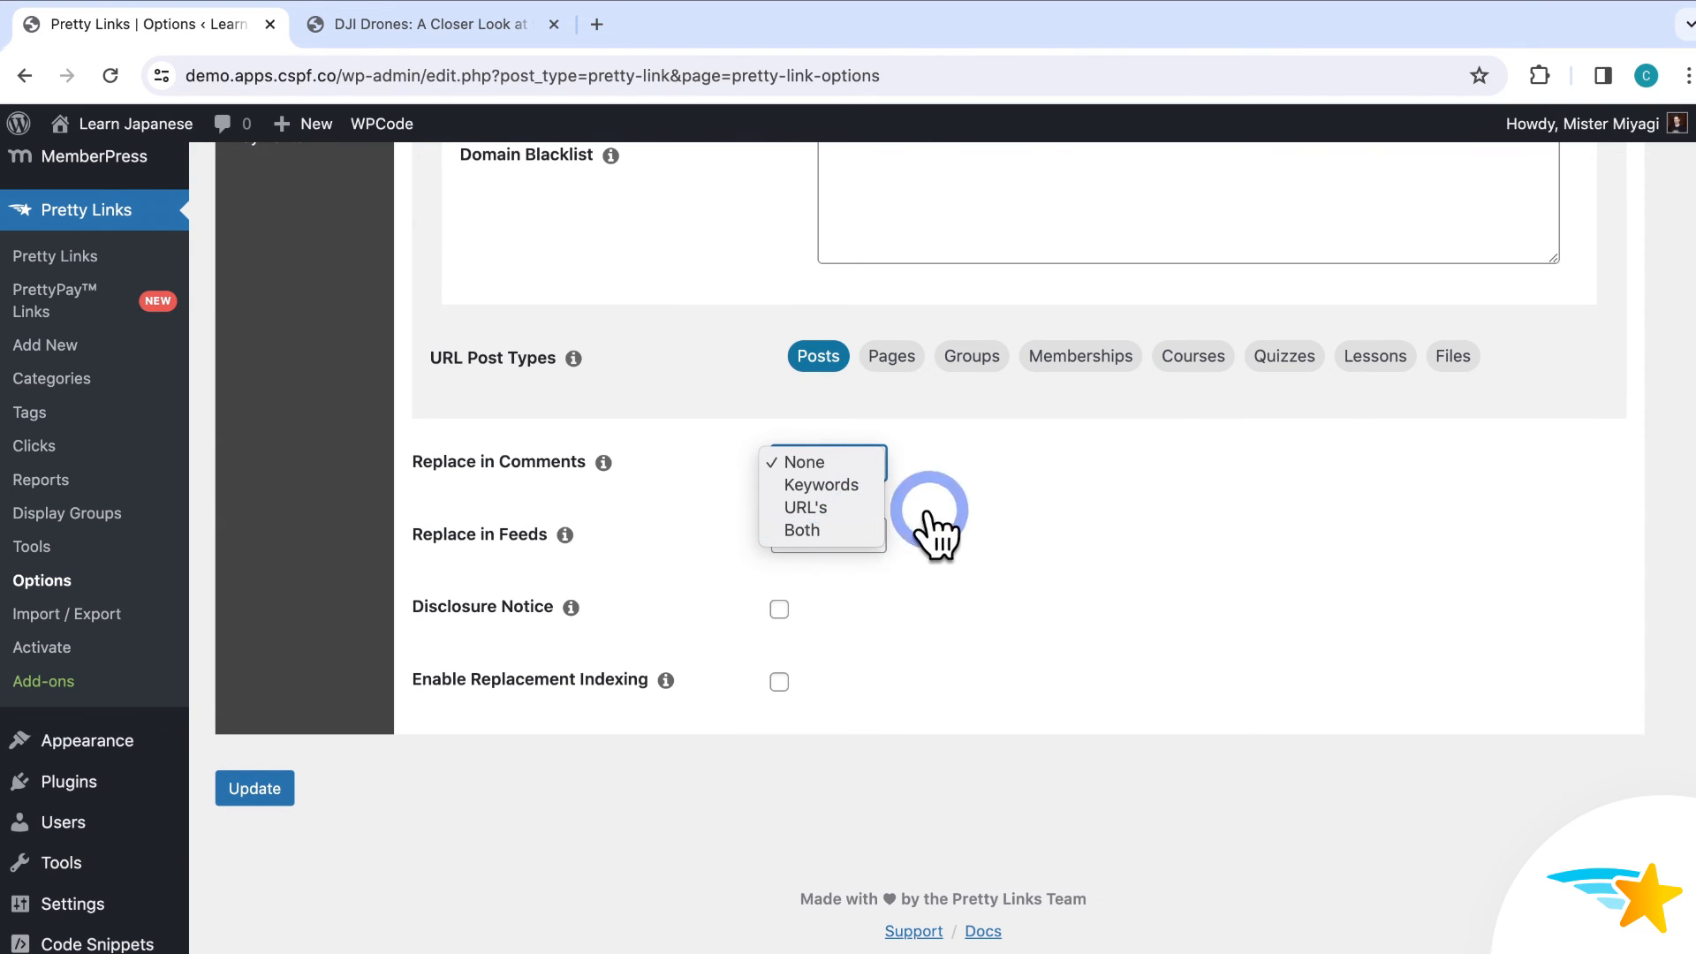
{"action": "left_click", "coordinate": [989, 504]}
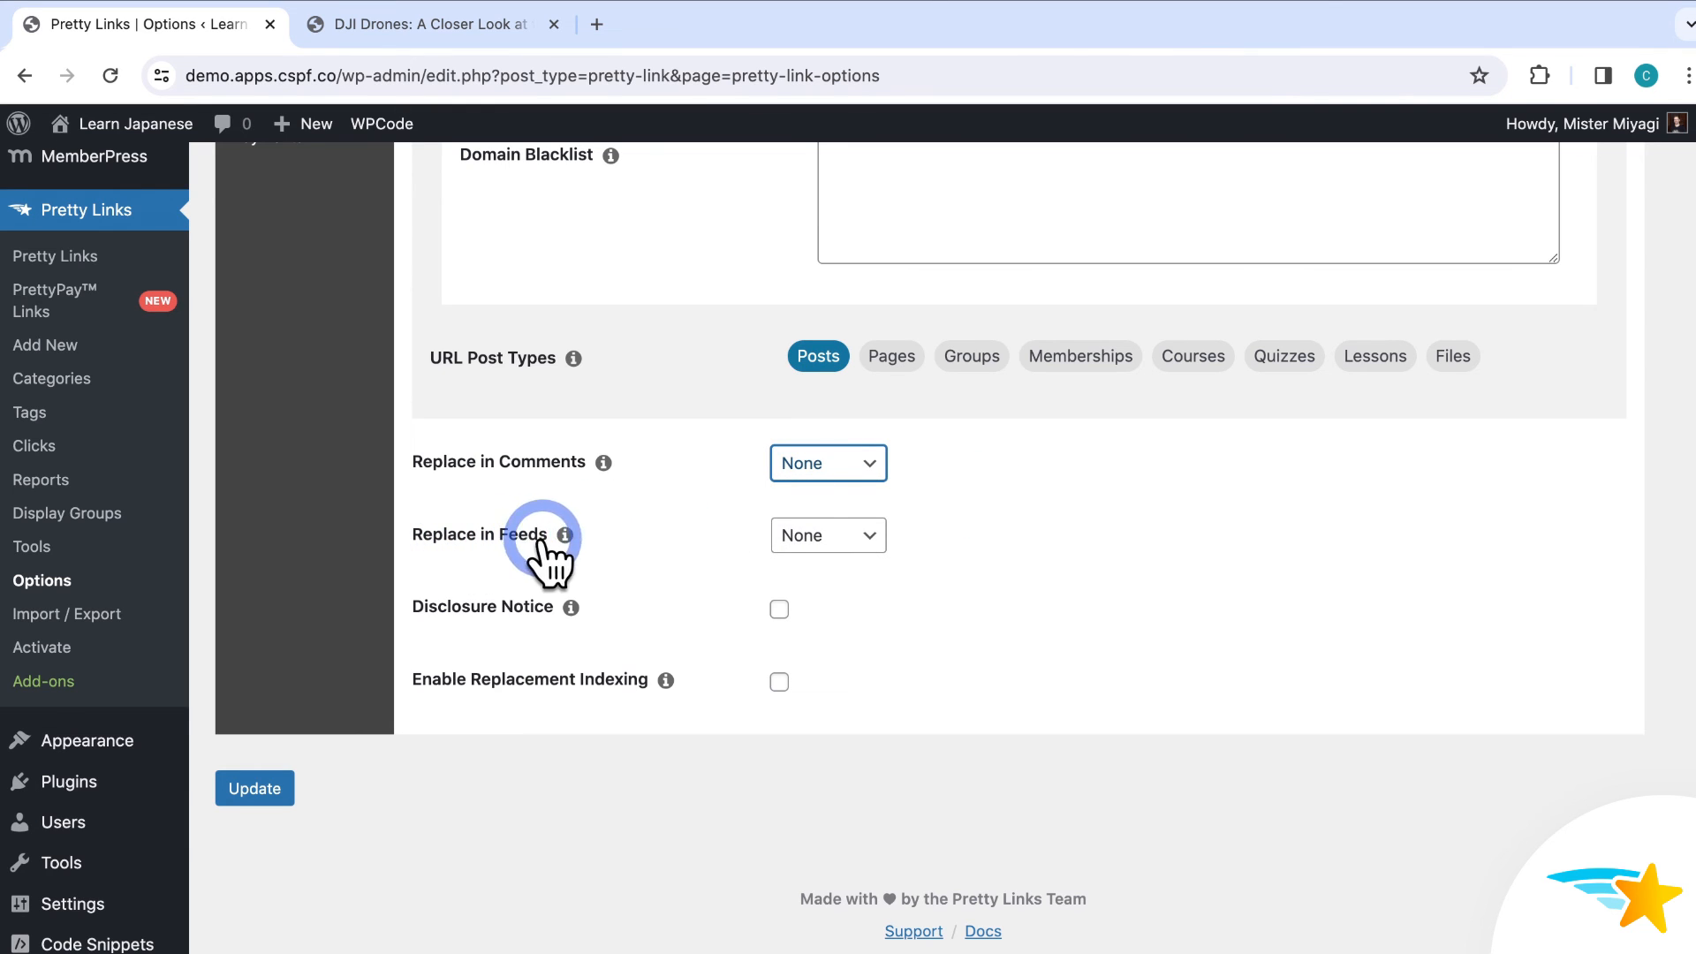
{"action": "left_click", "coordinate": [877, 537]}
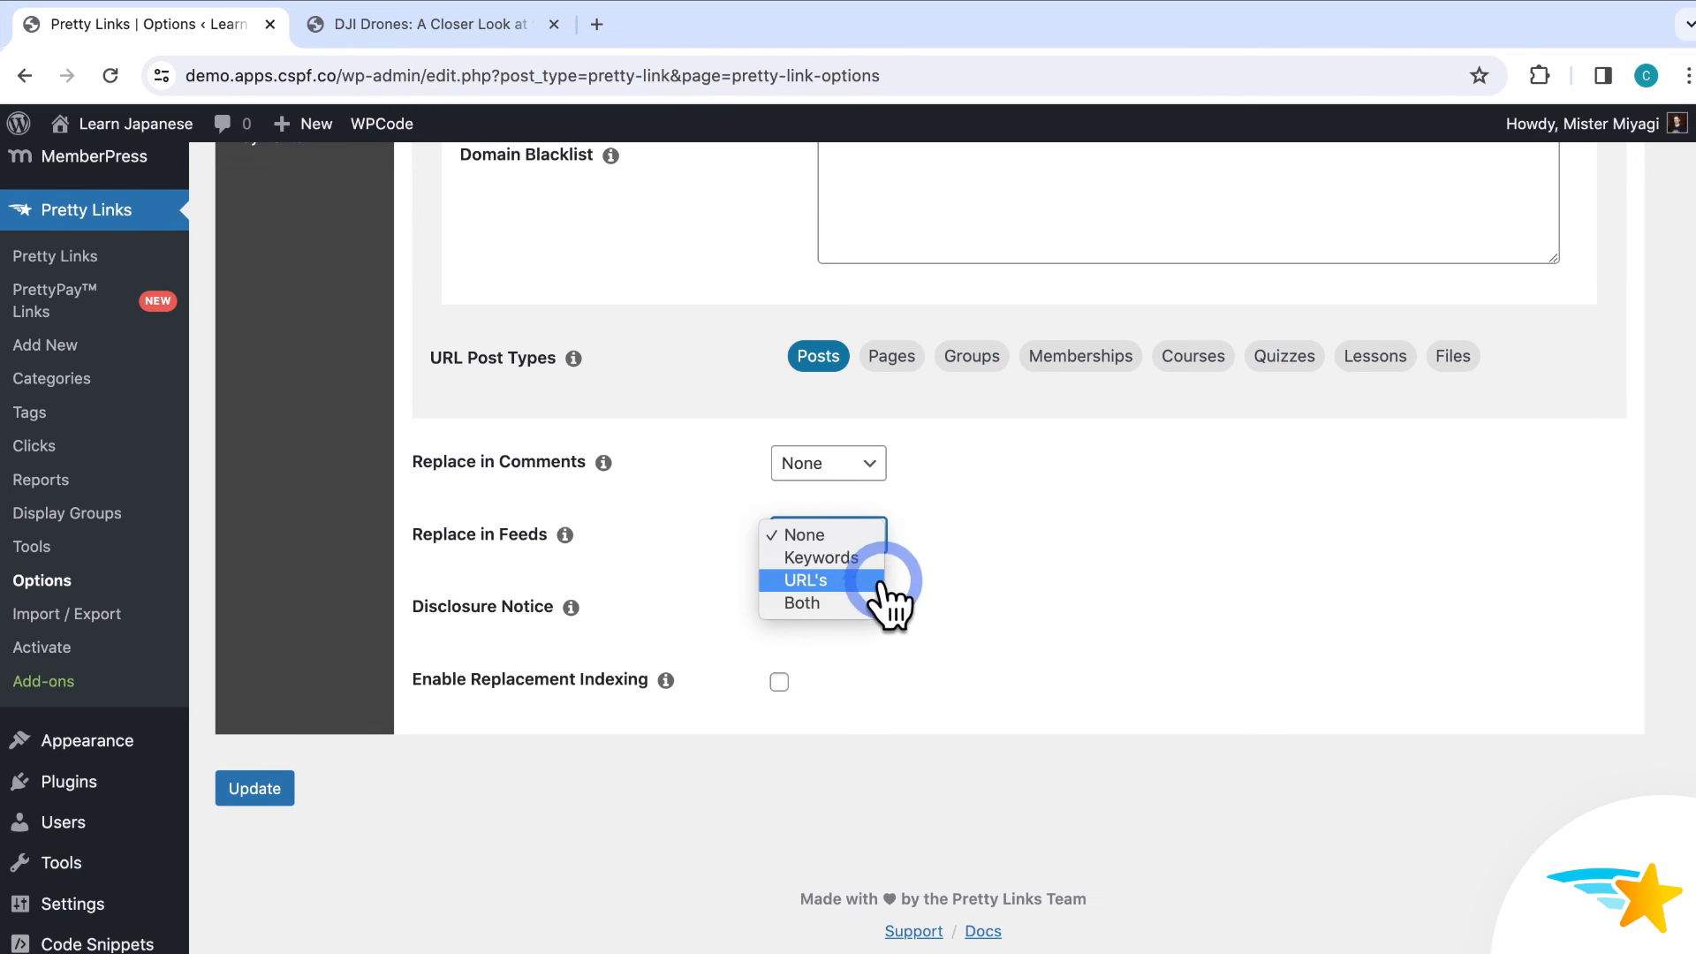
{"action": "left_click", "coordinate": [932, 538]}
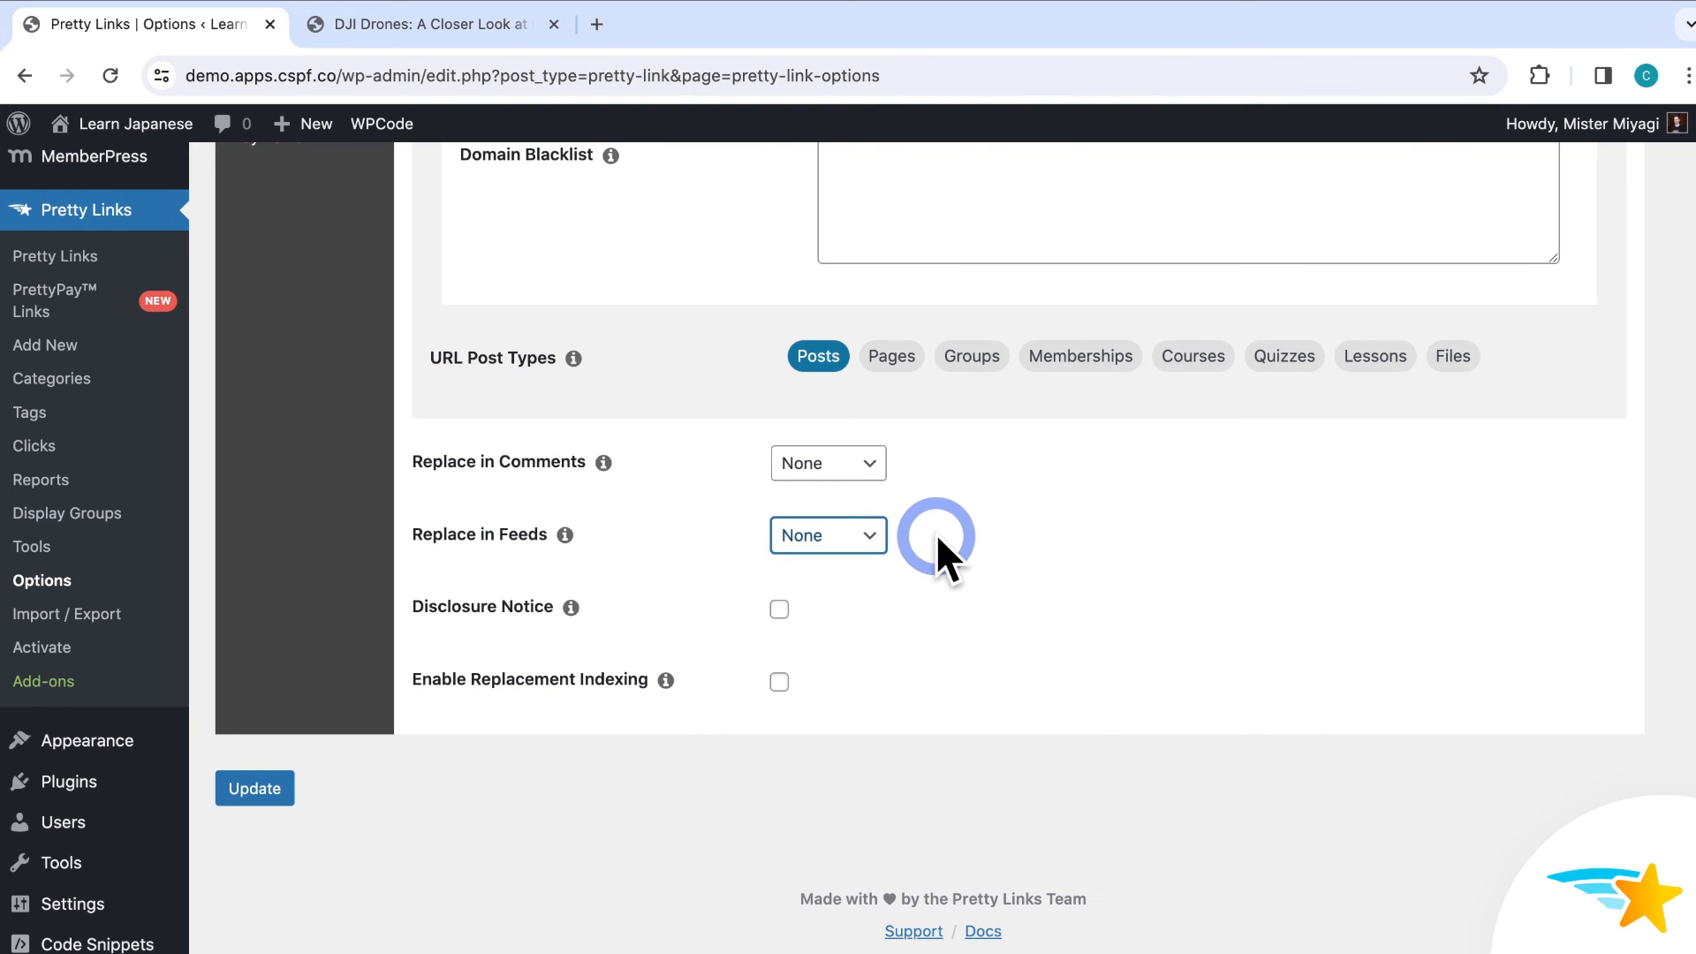
{"action": "left_click", "coordinate": [937, 539]}
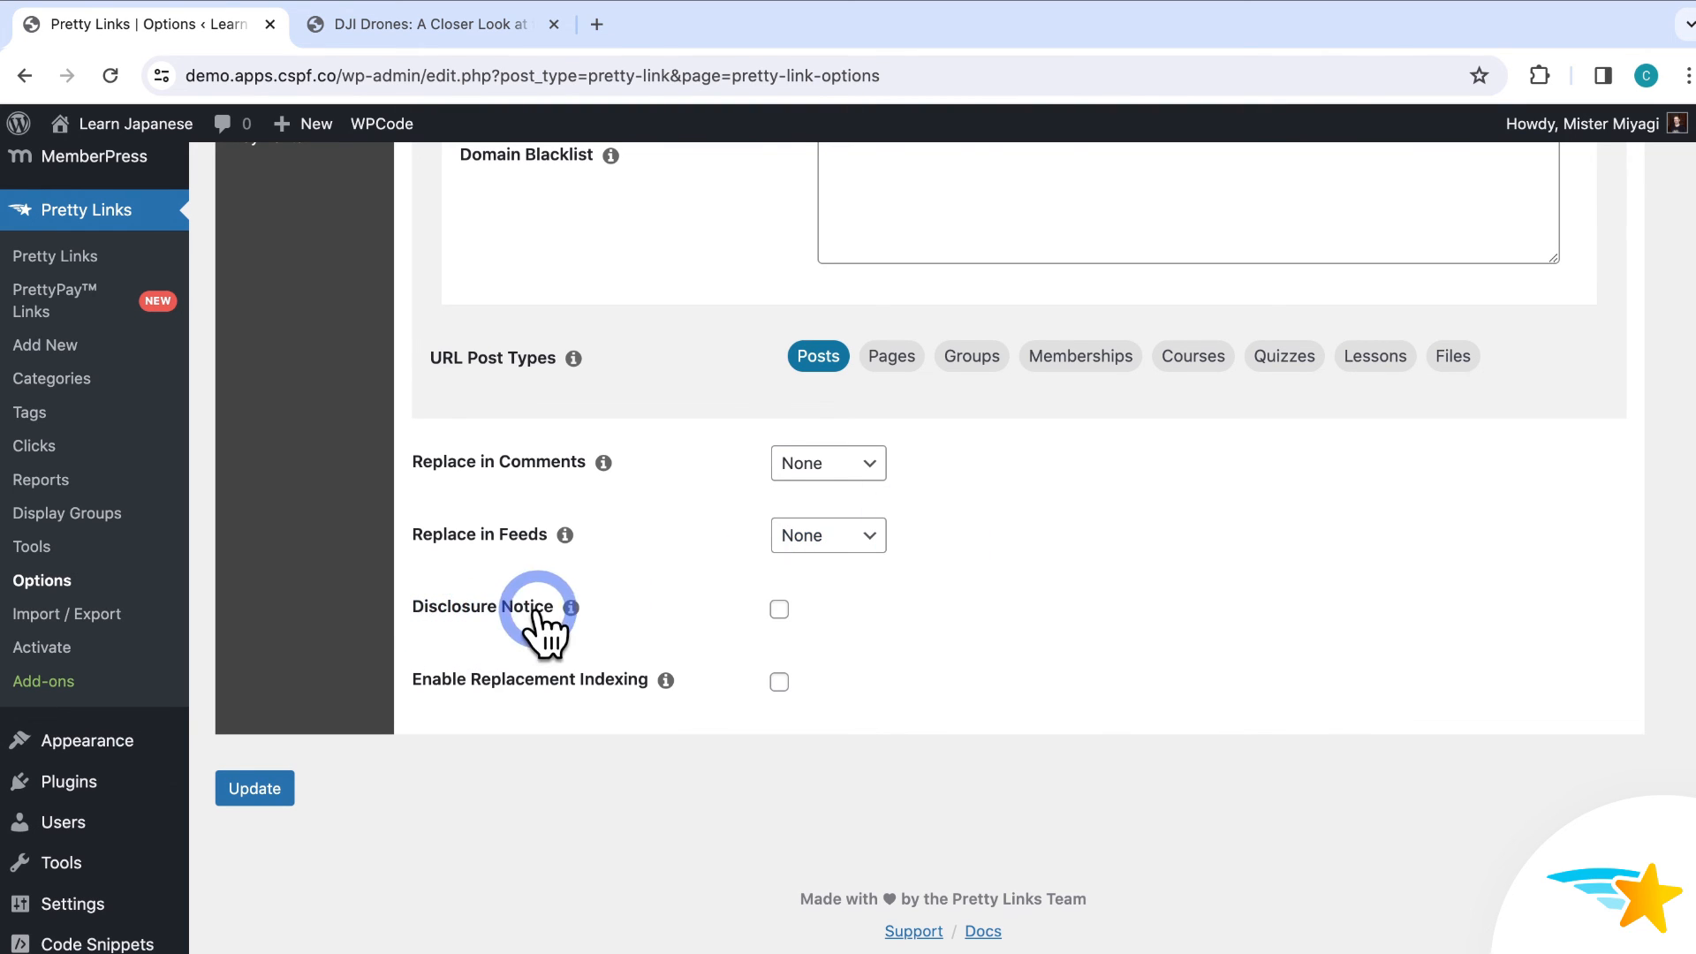
Enable the Disclosure Notice in the Replacements options and review the choices for its position.
{"action": "left_click", "coordinate": [779, 609]}
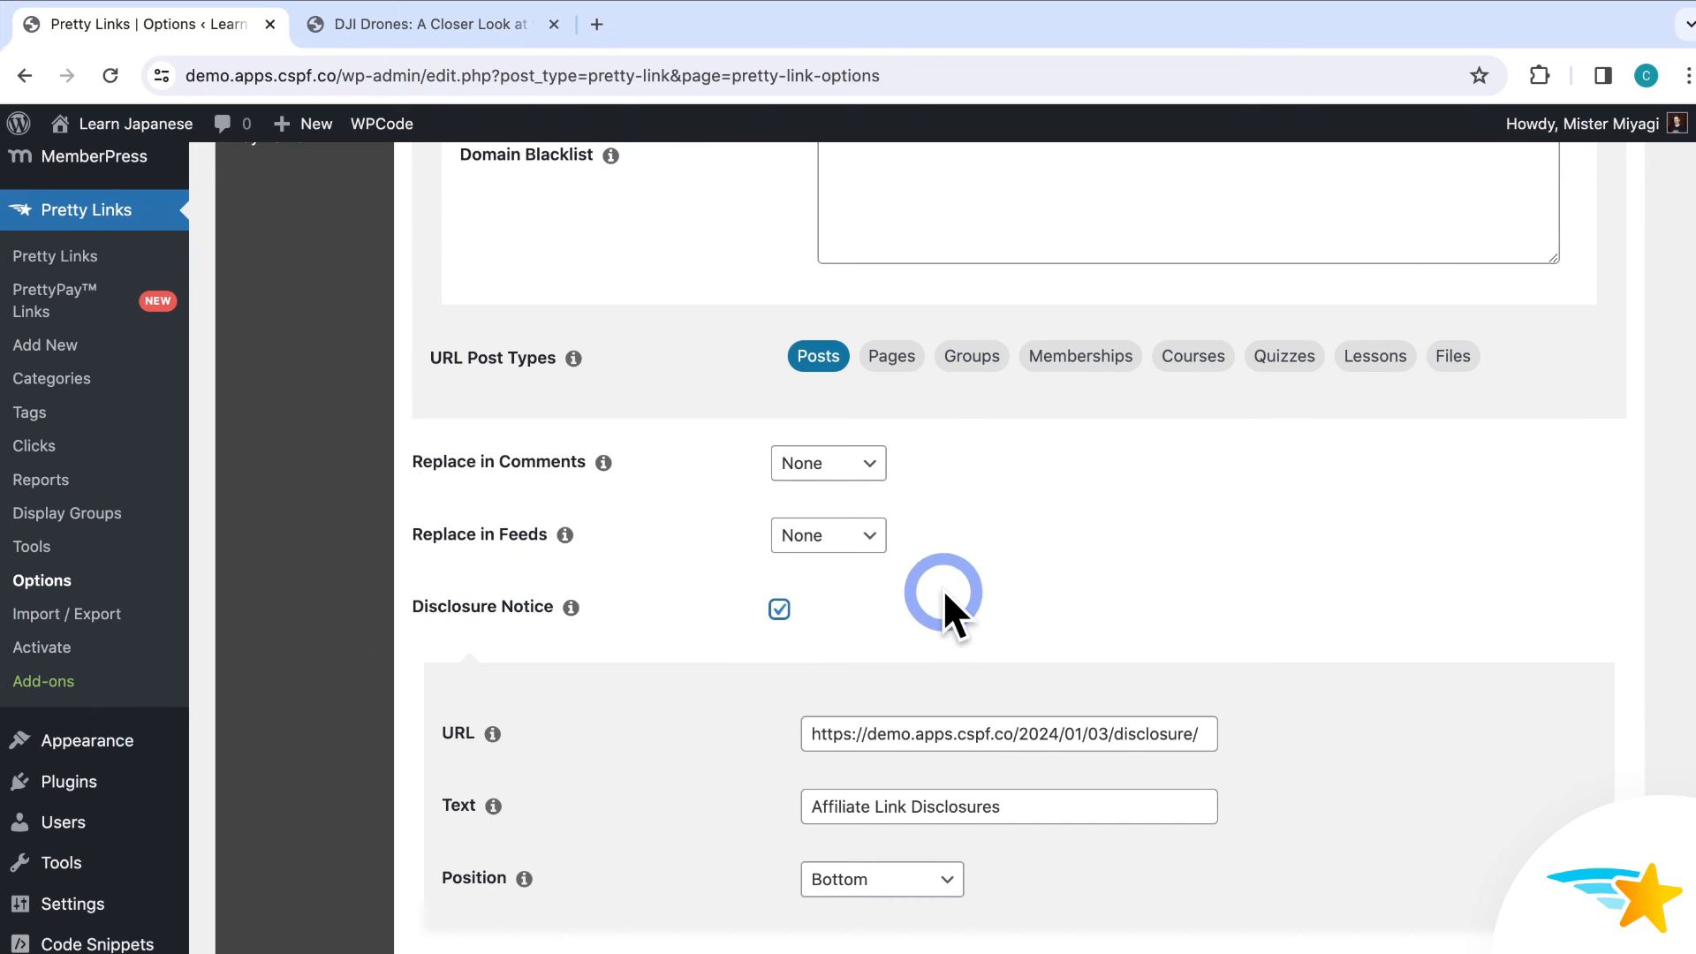
{"action": "scroll", "coordinate": [963, 576], "scroll_direction": "down", "scroll_amount": 3}
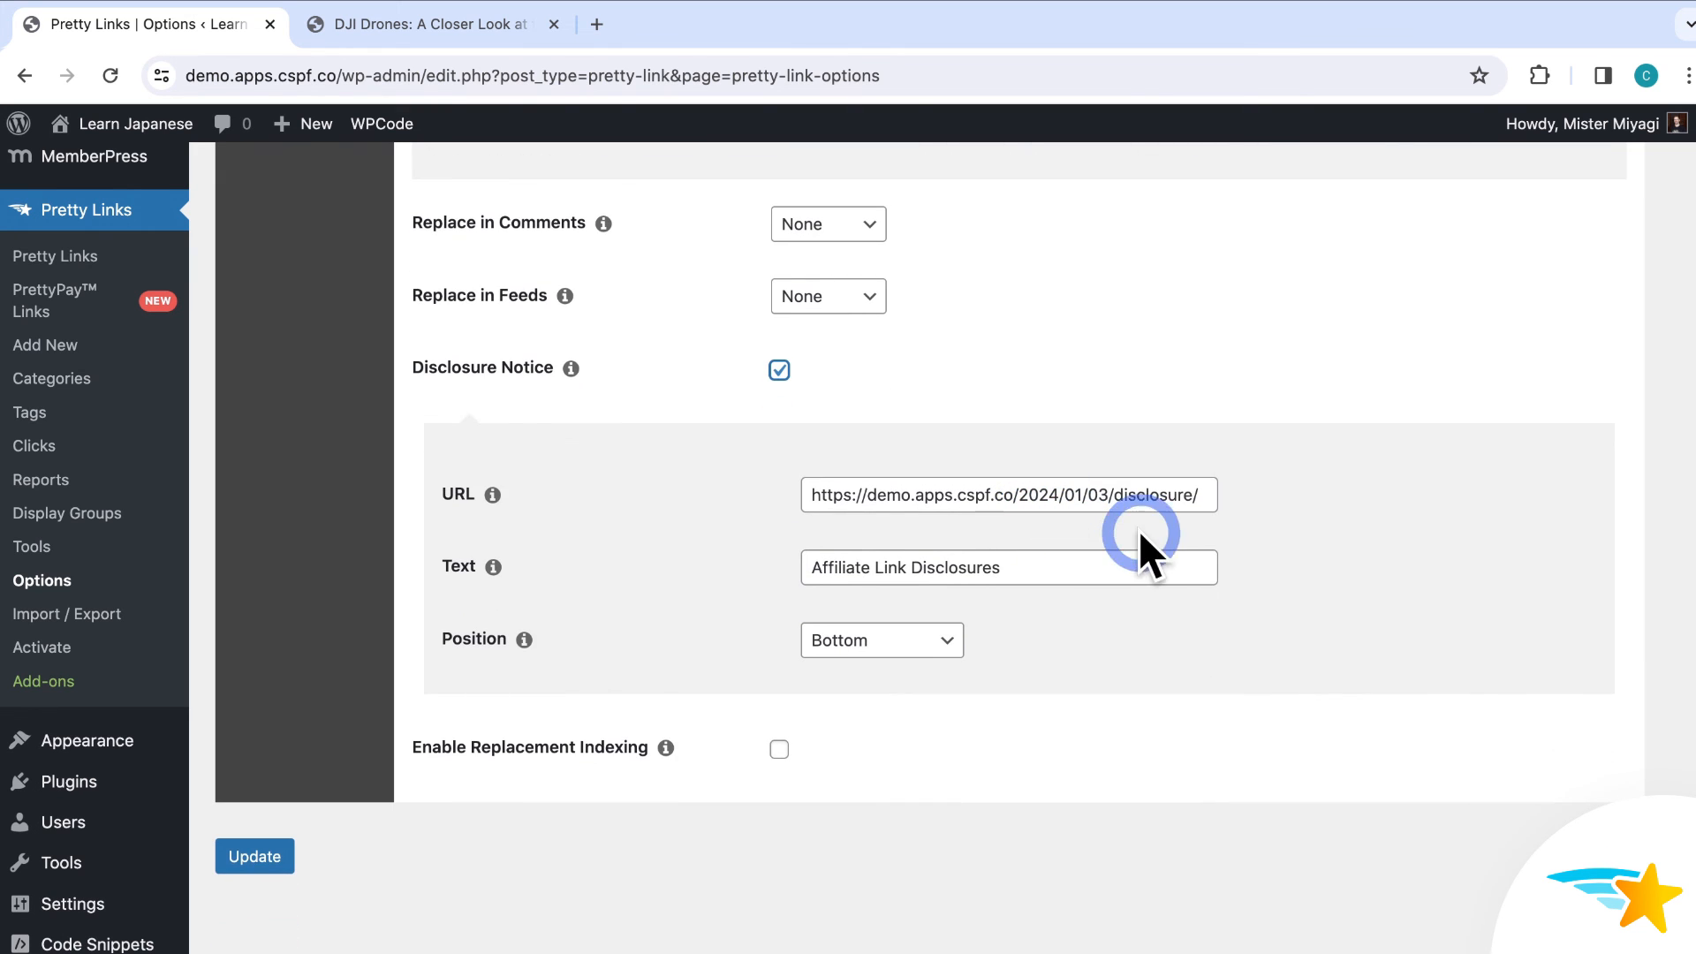
{"action": "left_click", "coordinate": [947, 641]}
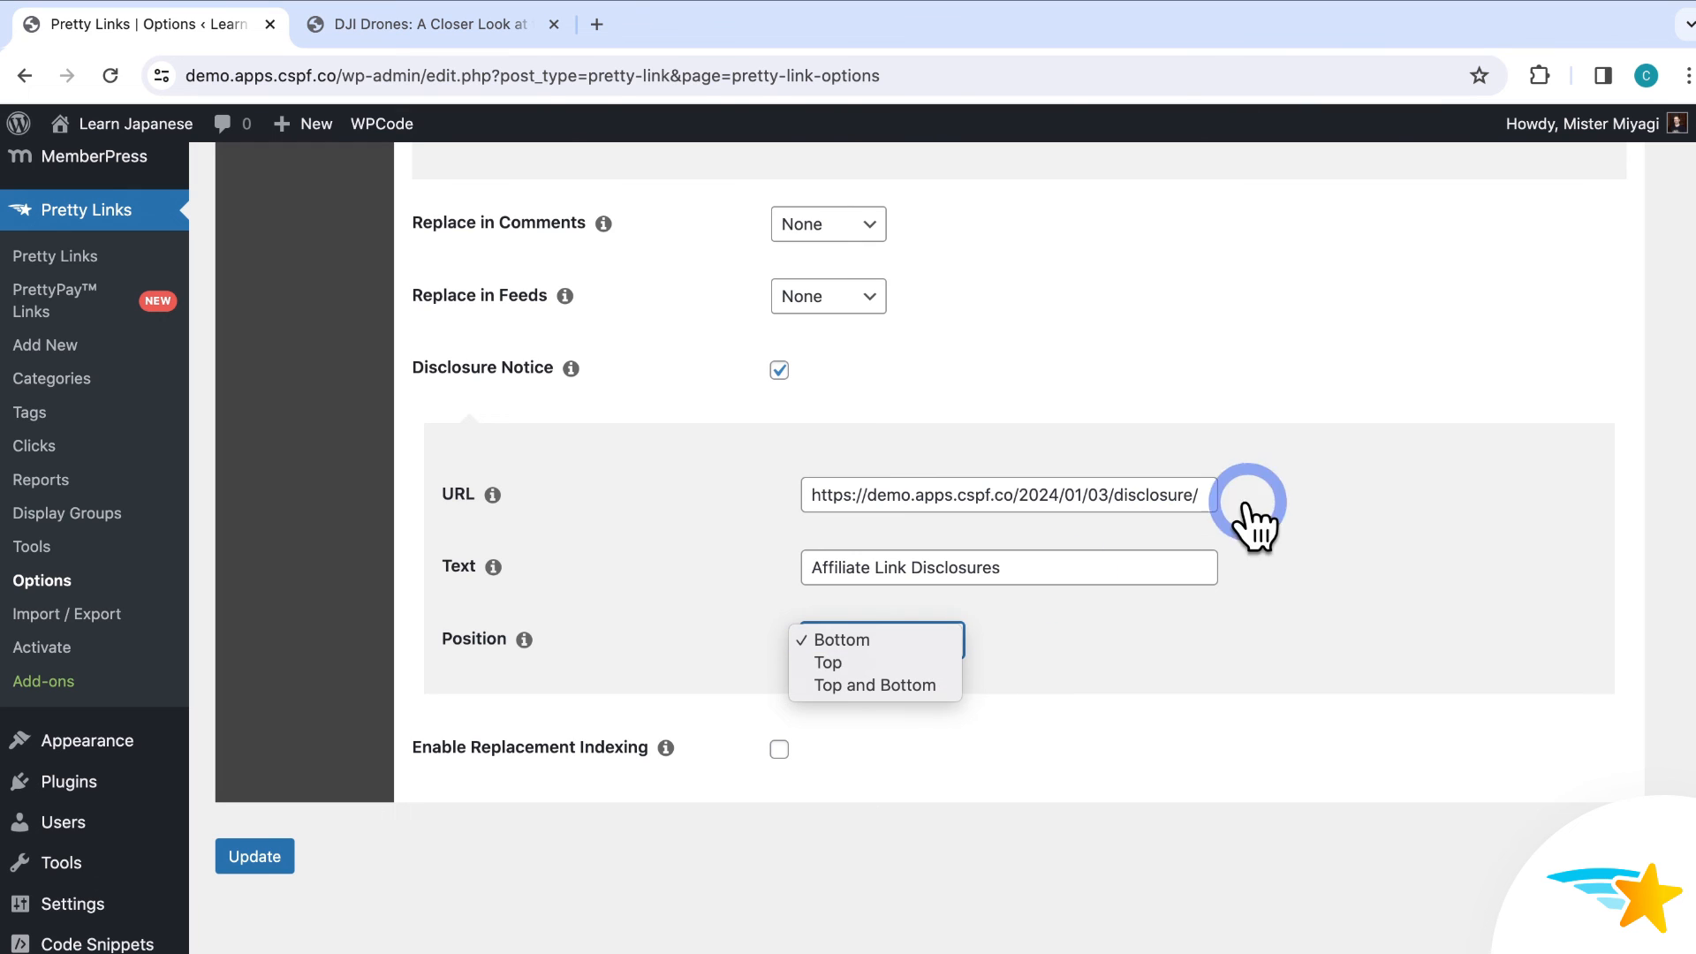
{"action": "left_click", "coordinate": [1321, 485]}
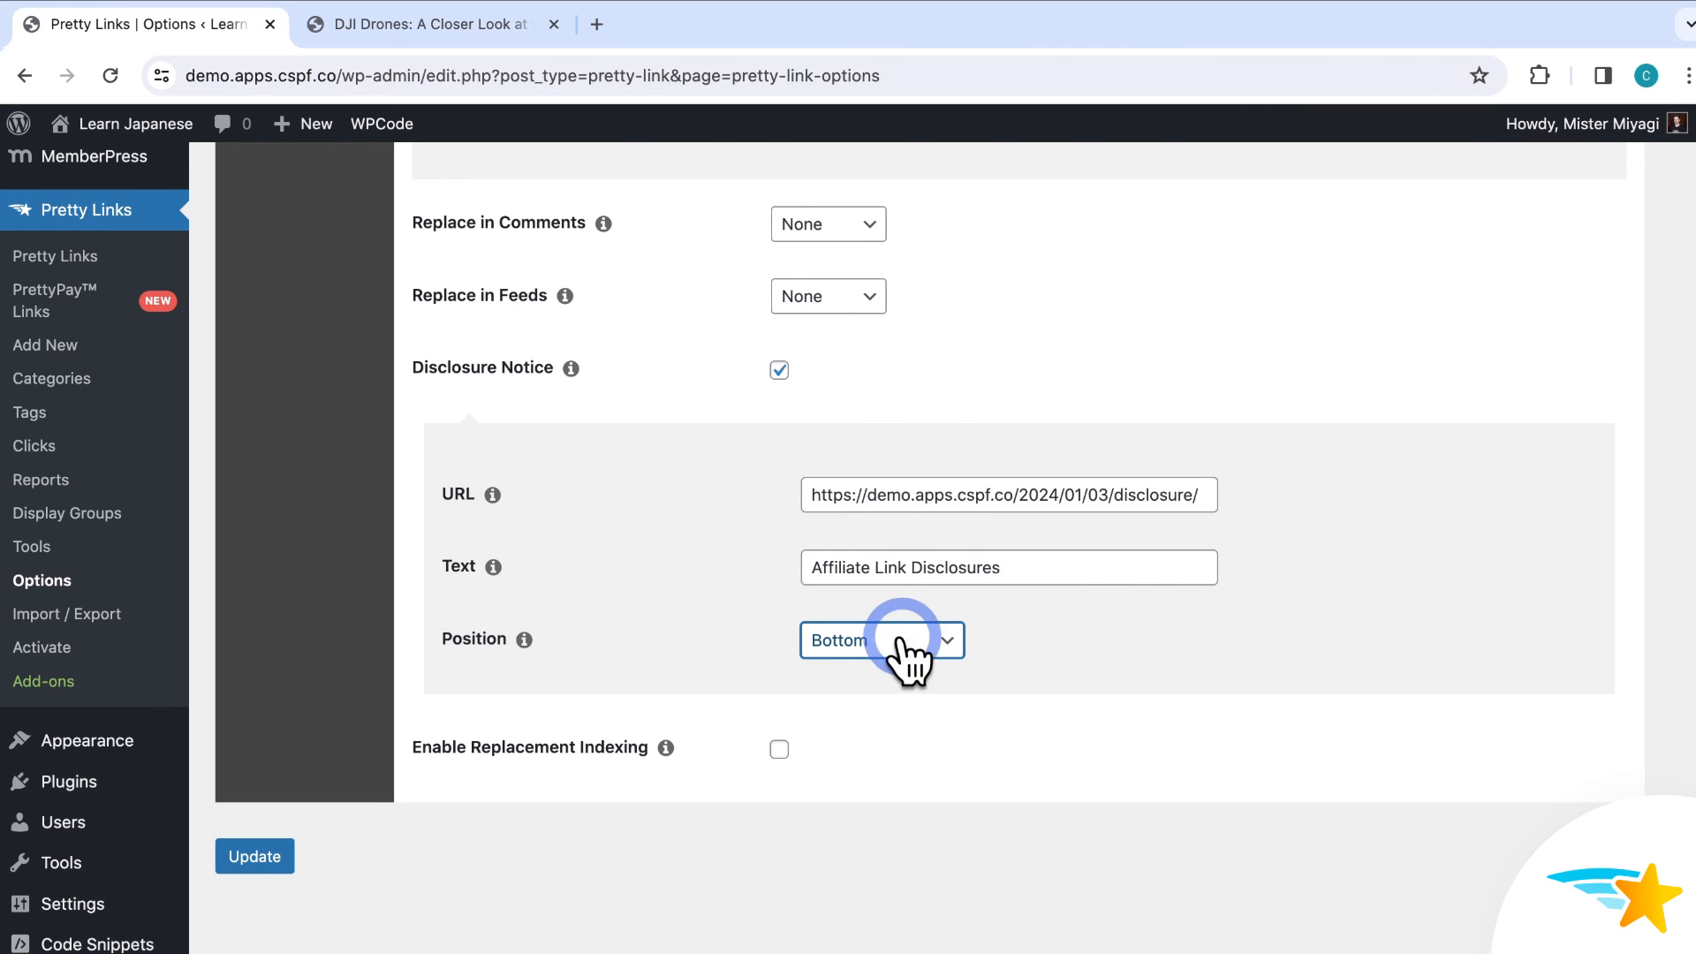
{"action": "left_click", "coordinate": [935, 645]}
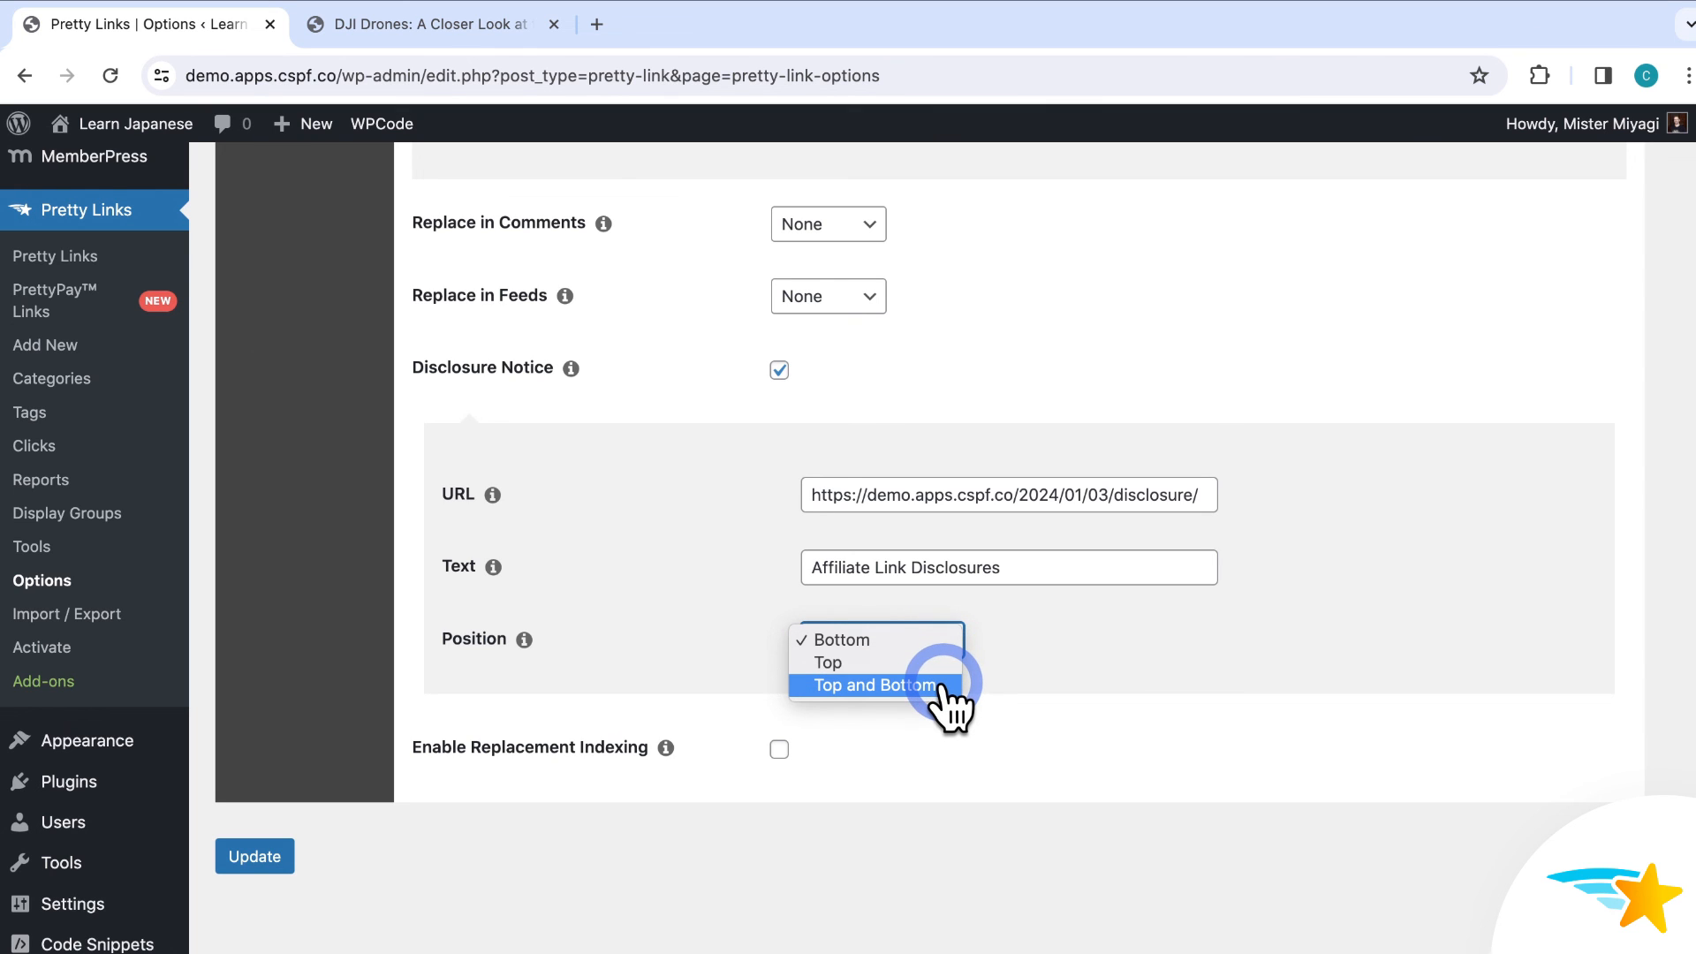
{"action": "left_click", "coordinate": [1025, 652]}
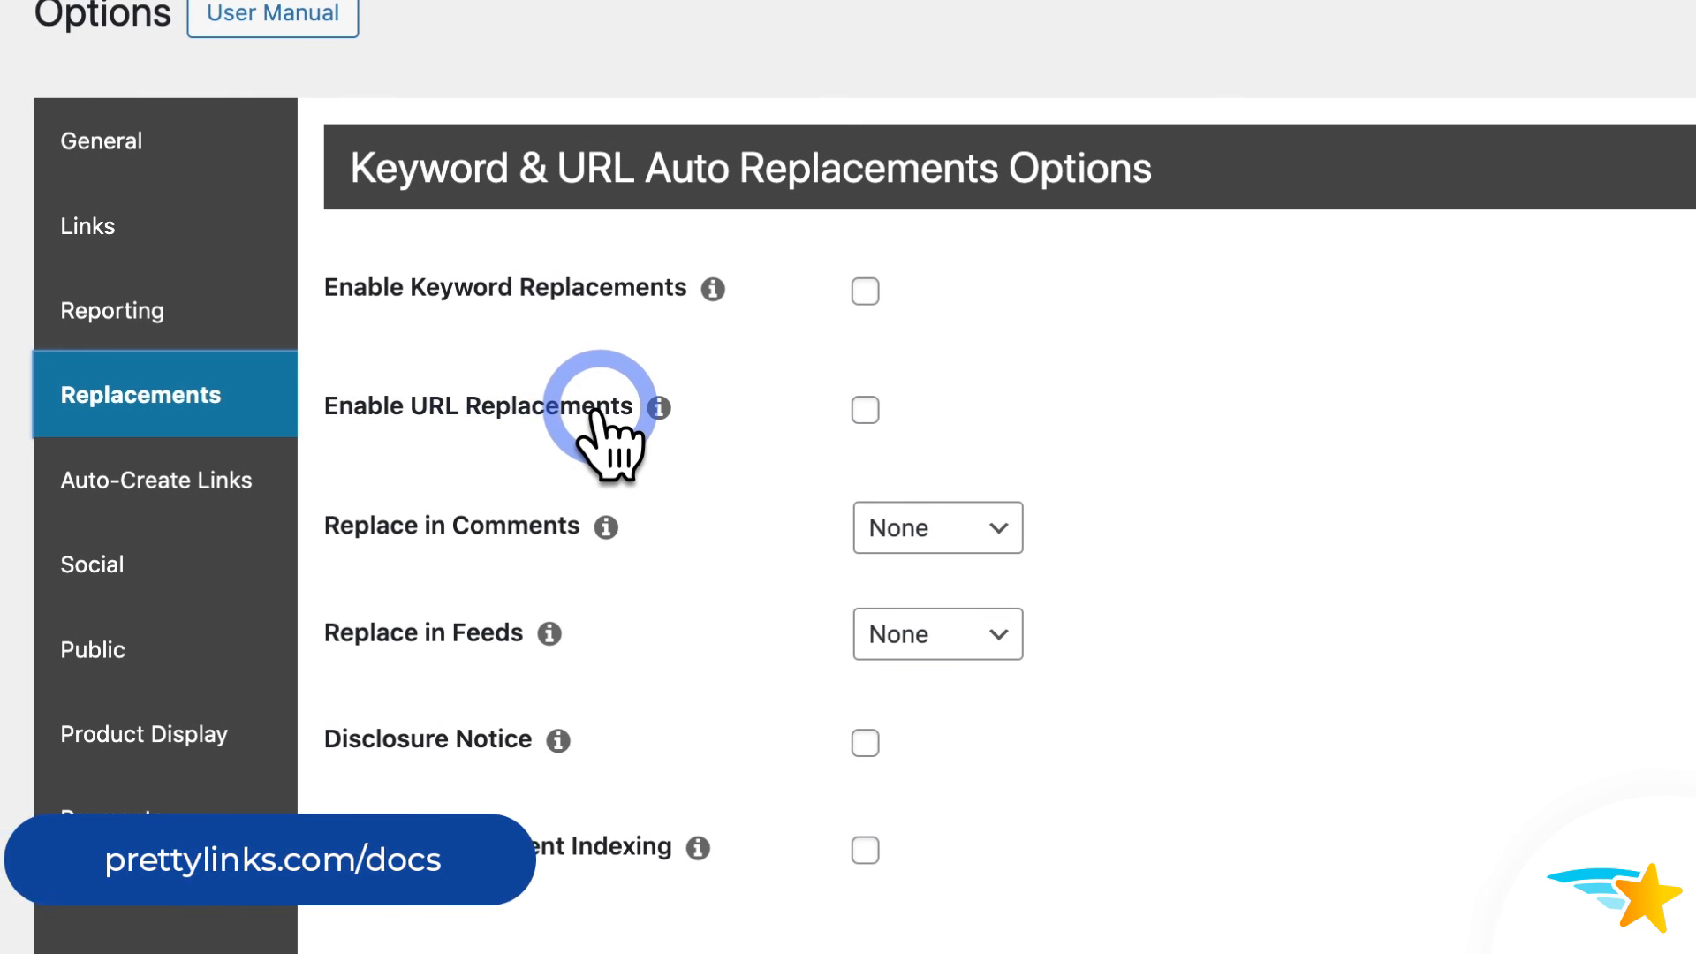
Enable URL Replacements in the Keyword & URL Auto Replacements options.
{"action": "left_click", "coordinate": [865, 409]}
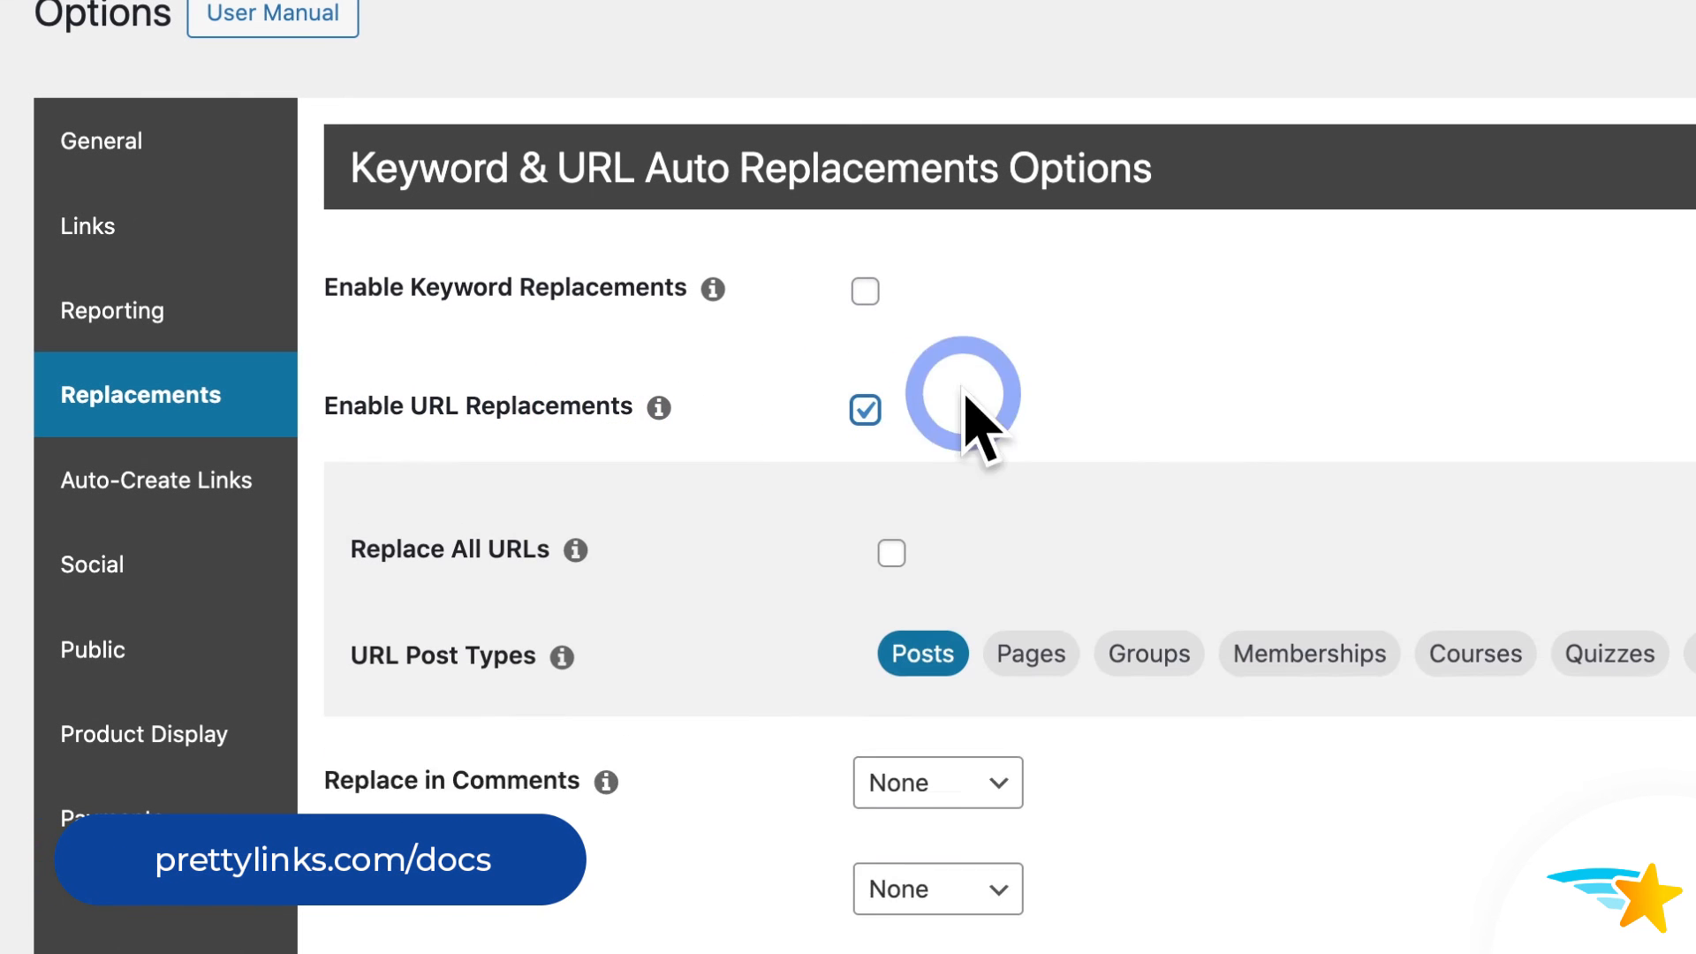
{"action": "scroll", "coordinate": [1080, 376], "scroll_direction": "down", "scroll_amount": 5}
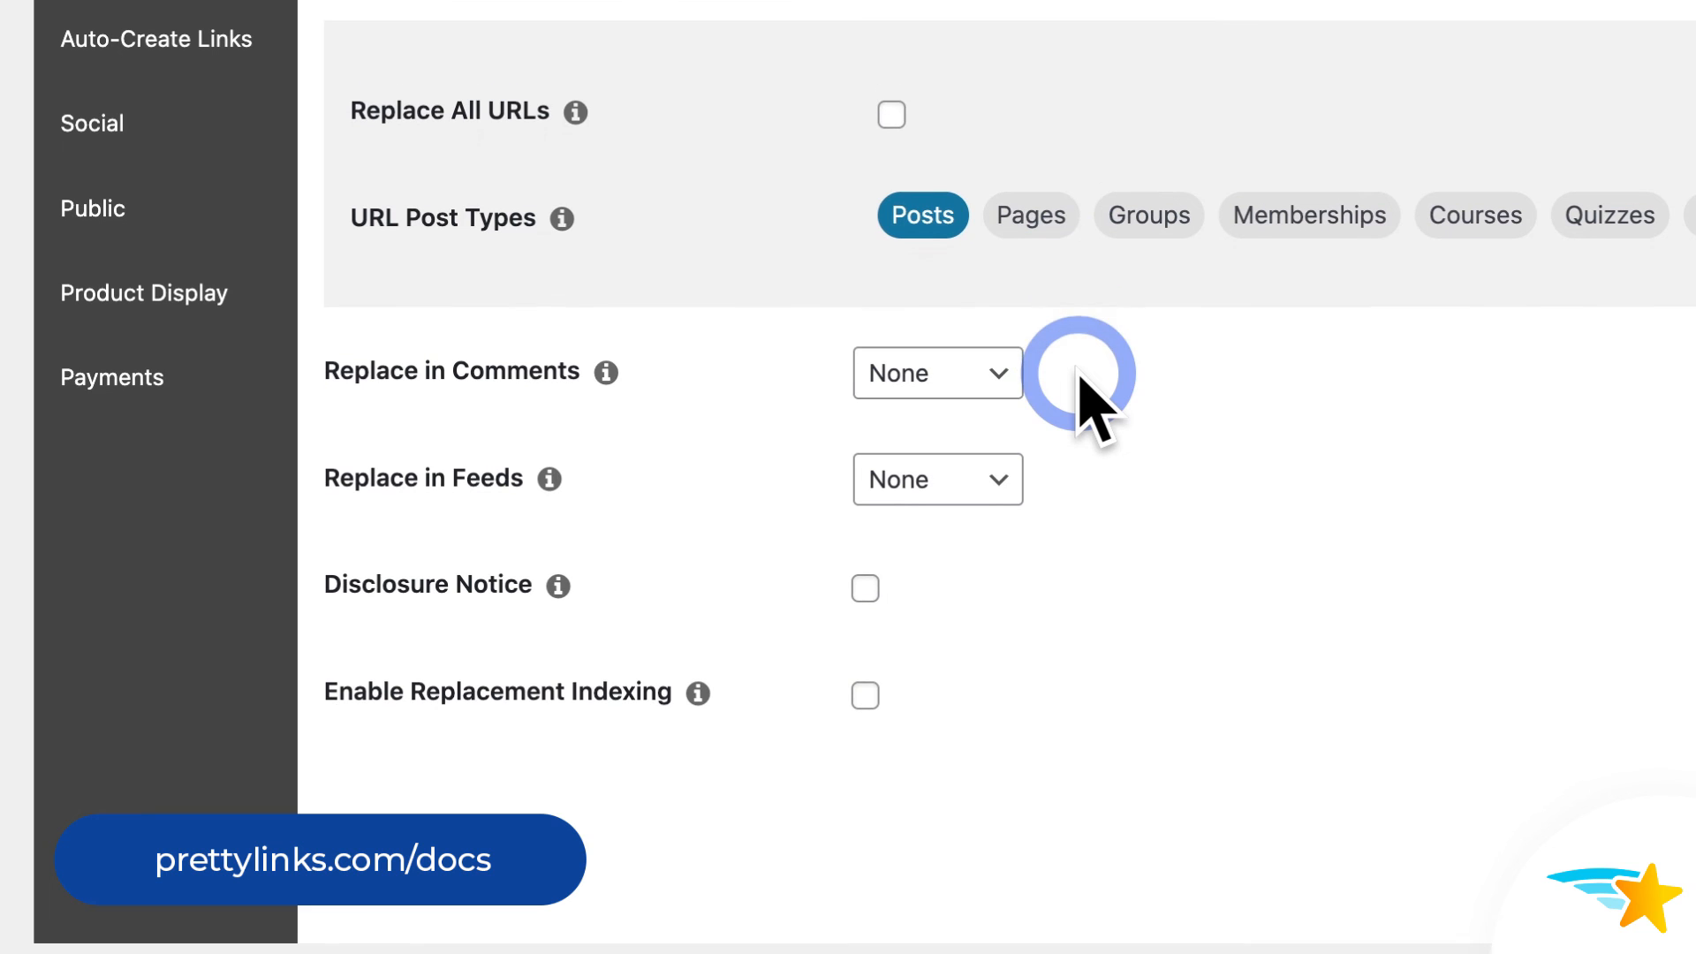